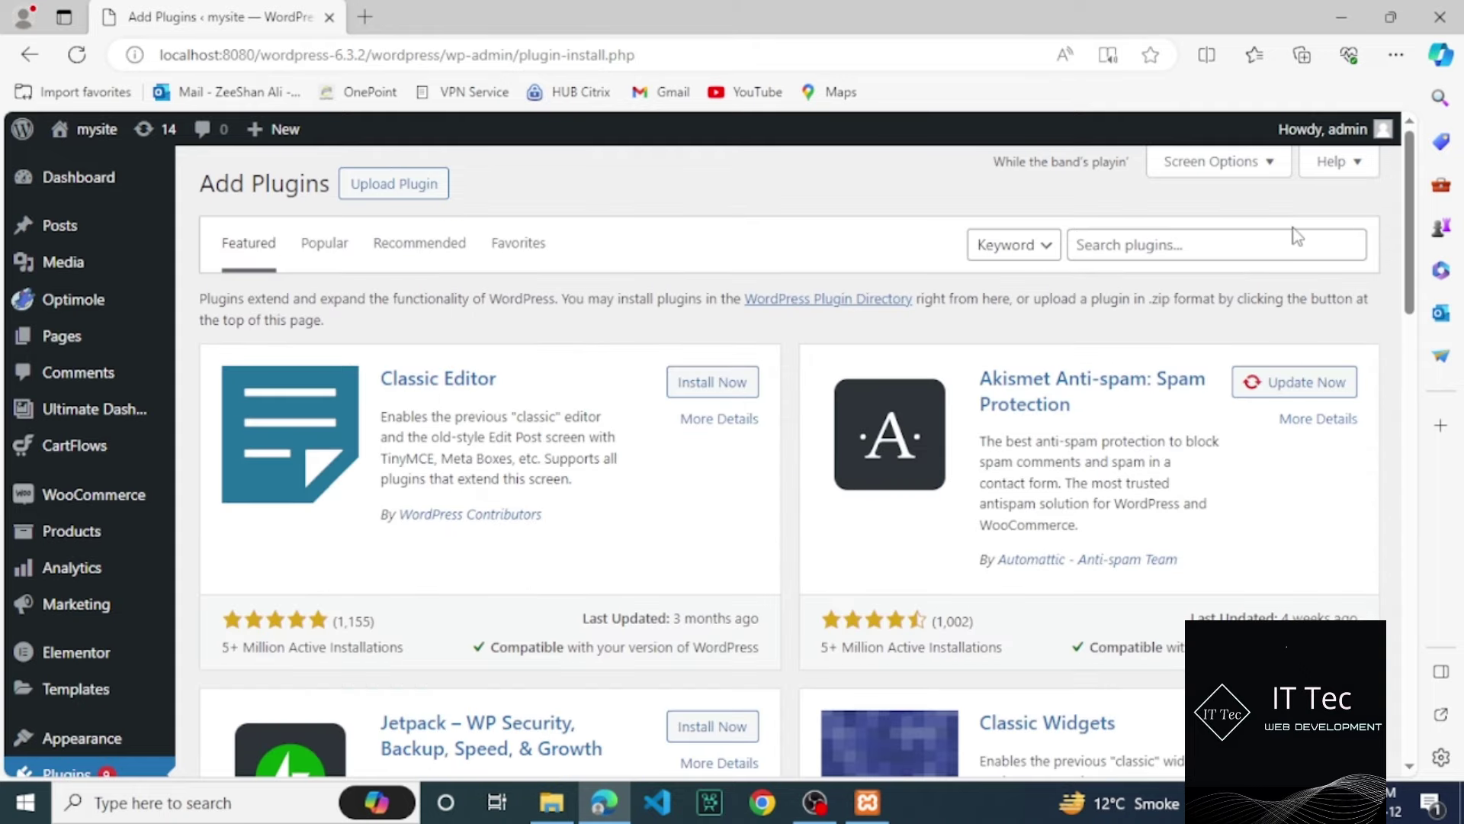
# Step: Search the plugin directory for "cartflows"
pyautogui.click(1270, 232)
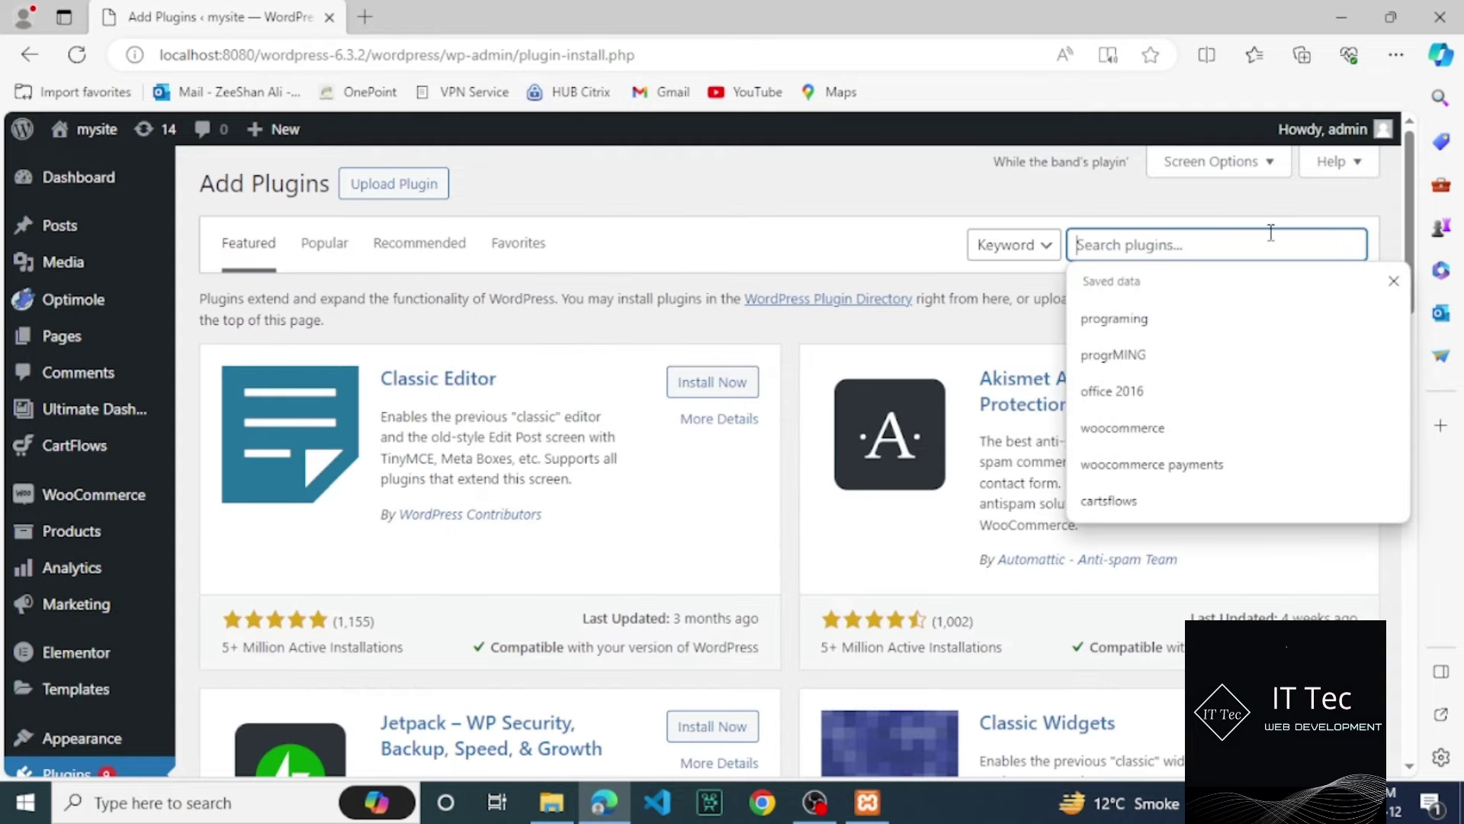
pyautogui.write('ce')
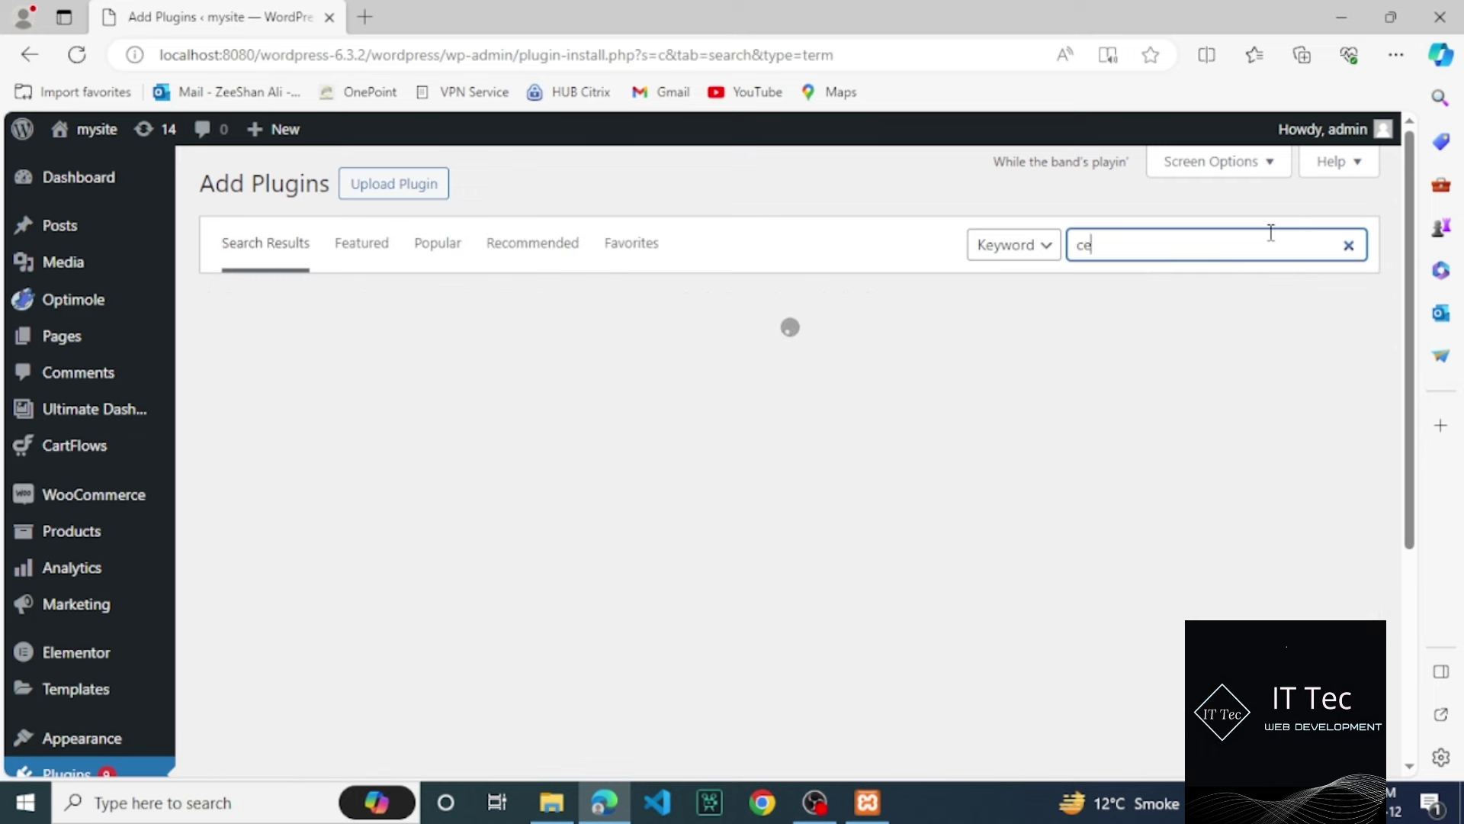
pyautogui.write('rtflow')
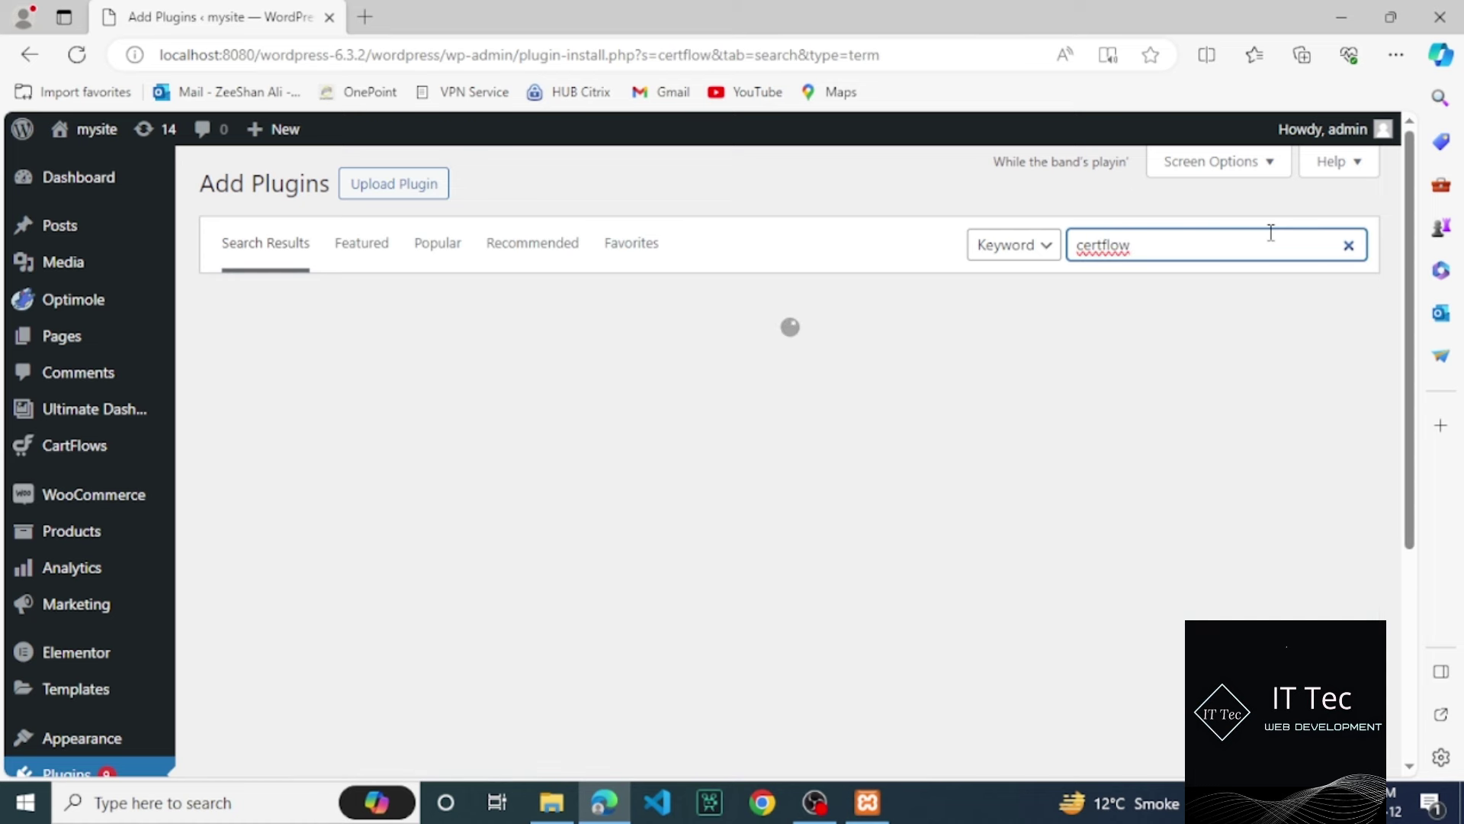
pyautogui.write('s')
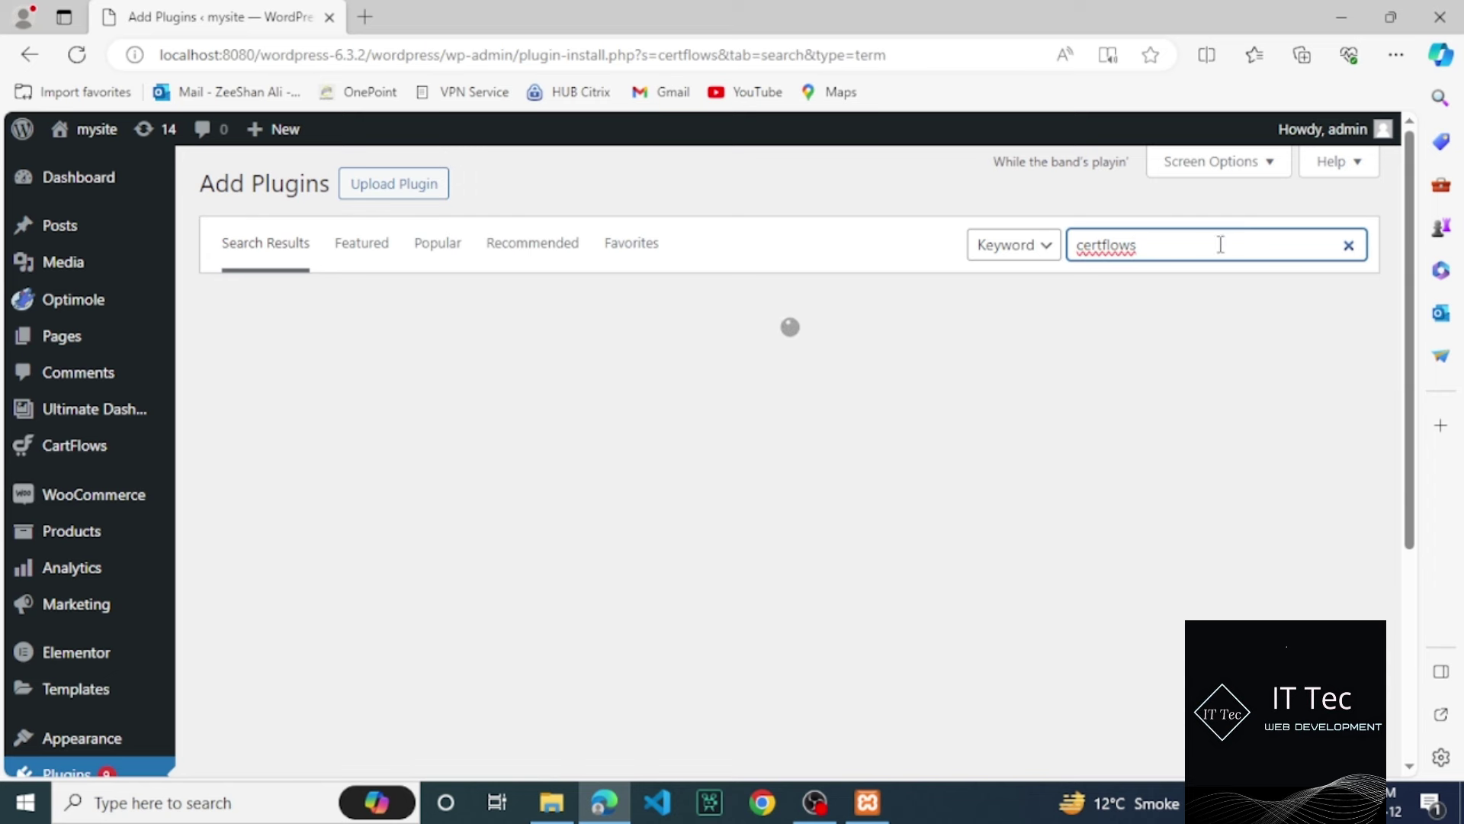
pyautogui.doubleClick(1089, 254)
pyautogui.click(1096, 246)
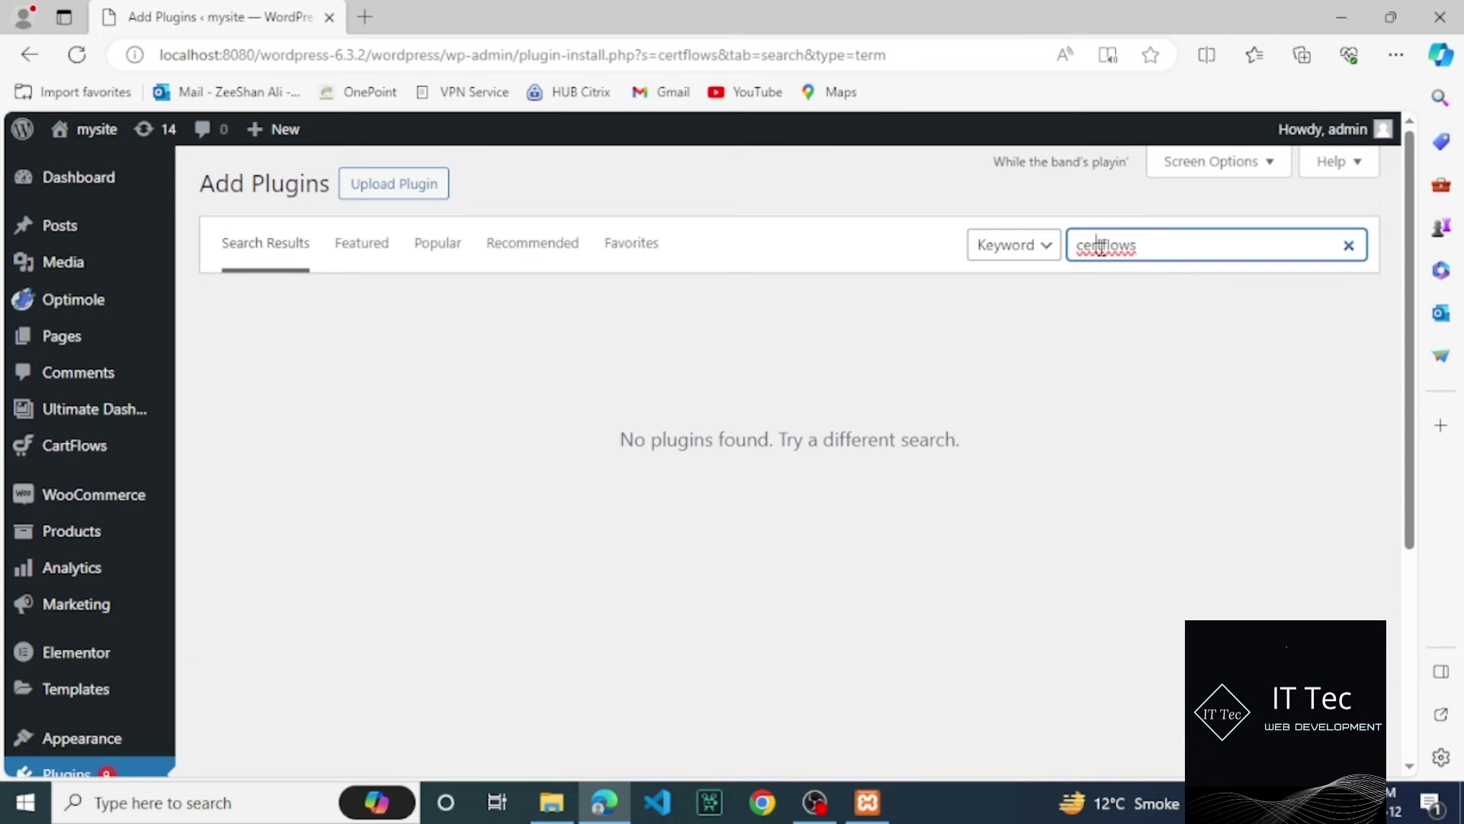
pyautogui.press('BackSpace')
pyautogui.press('BackSpace')
pyautogui.write('ar')
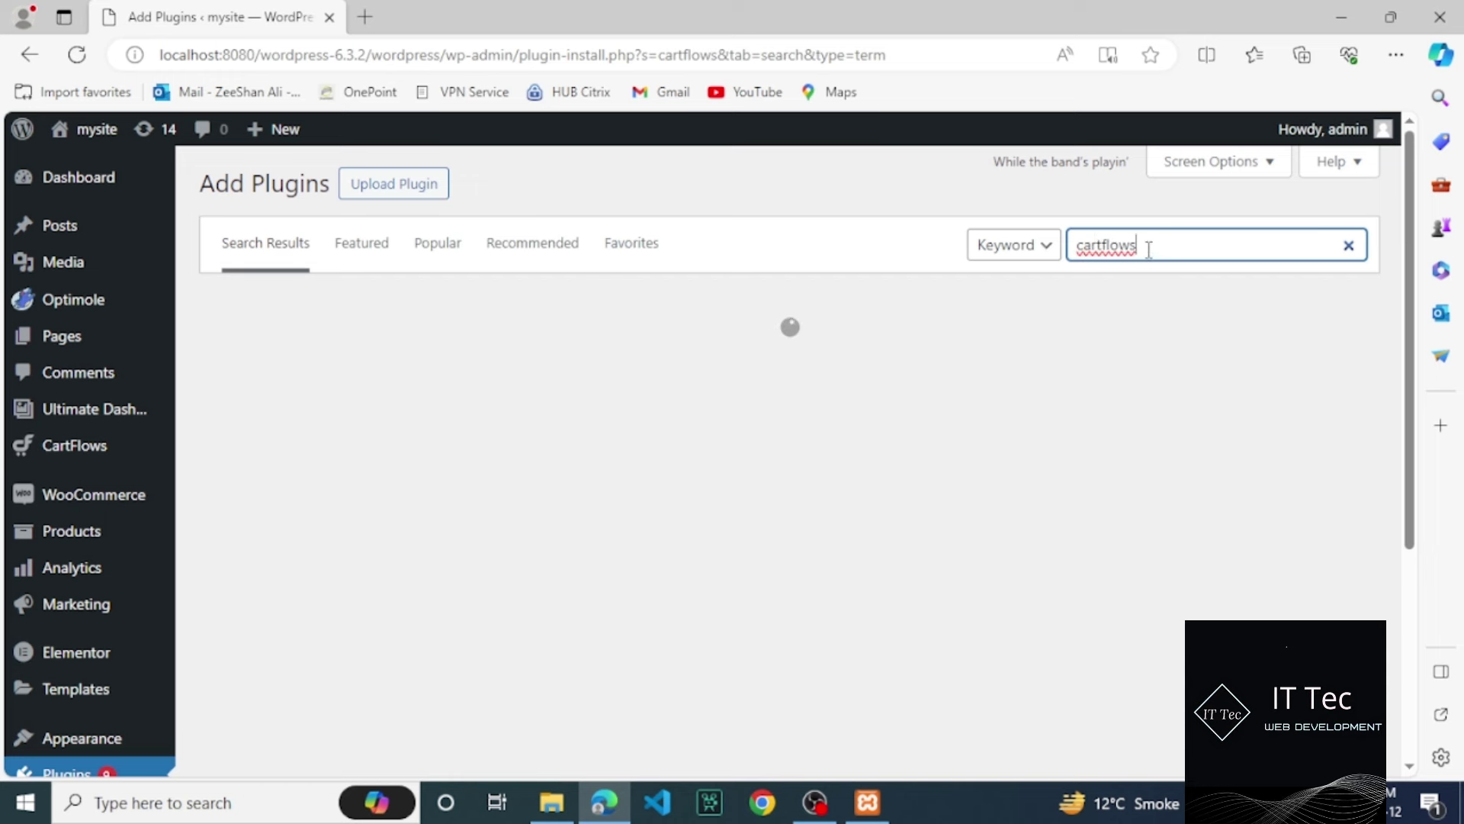
pyautogui.doubleClick(1149, 249)
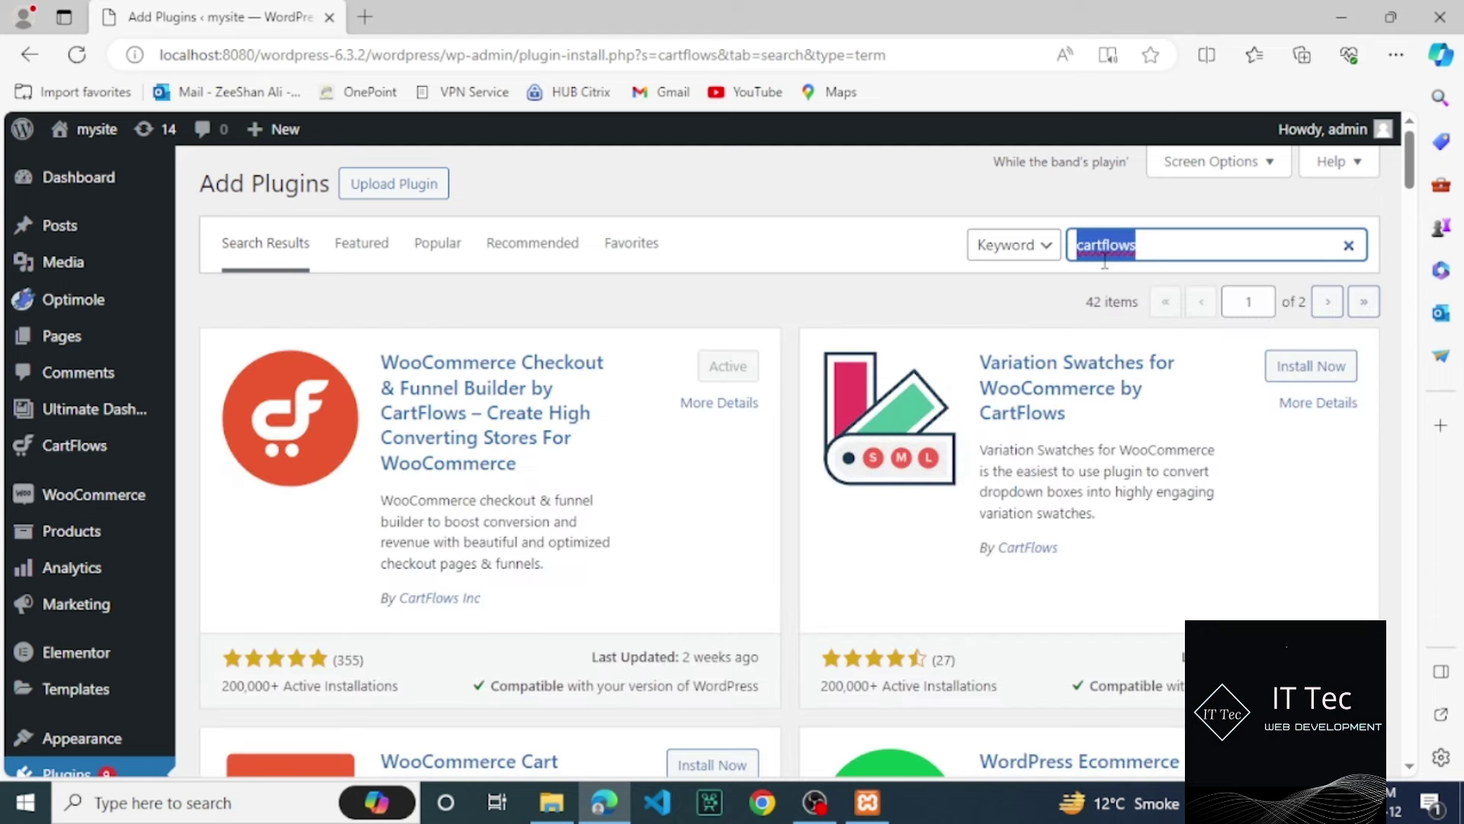
# Step: Review the description of the WooCommerce Checkout & Funnel Builder by CartFlows plugin in the search results
pyautogui.moveTo(353, 368); pyautogui.dragTo(467, 418)
pyautogui.moveTo(708, 541); pyautogui.dragTo(352, 383)
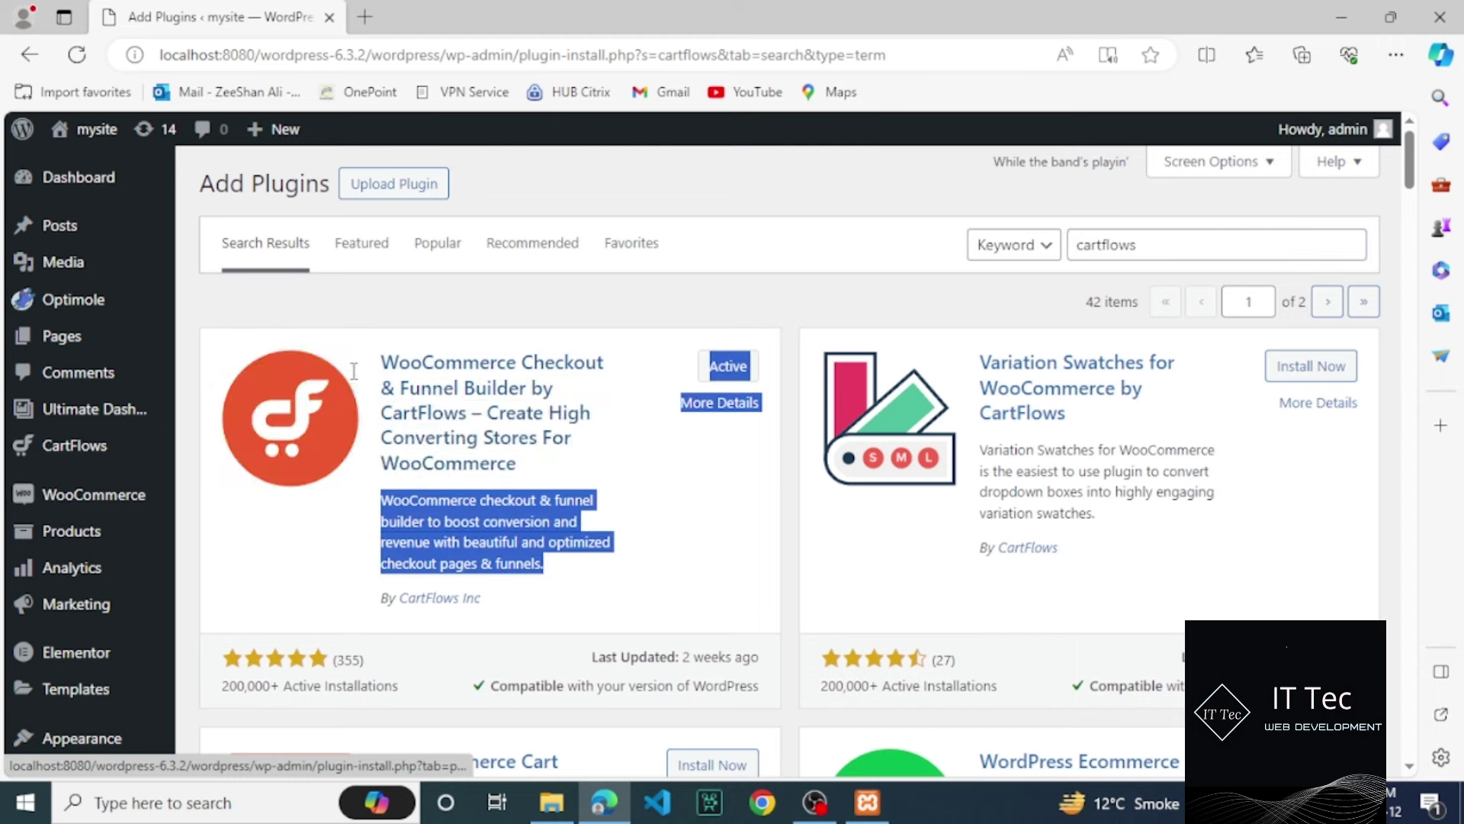
pyautogui.click(703, 434)
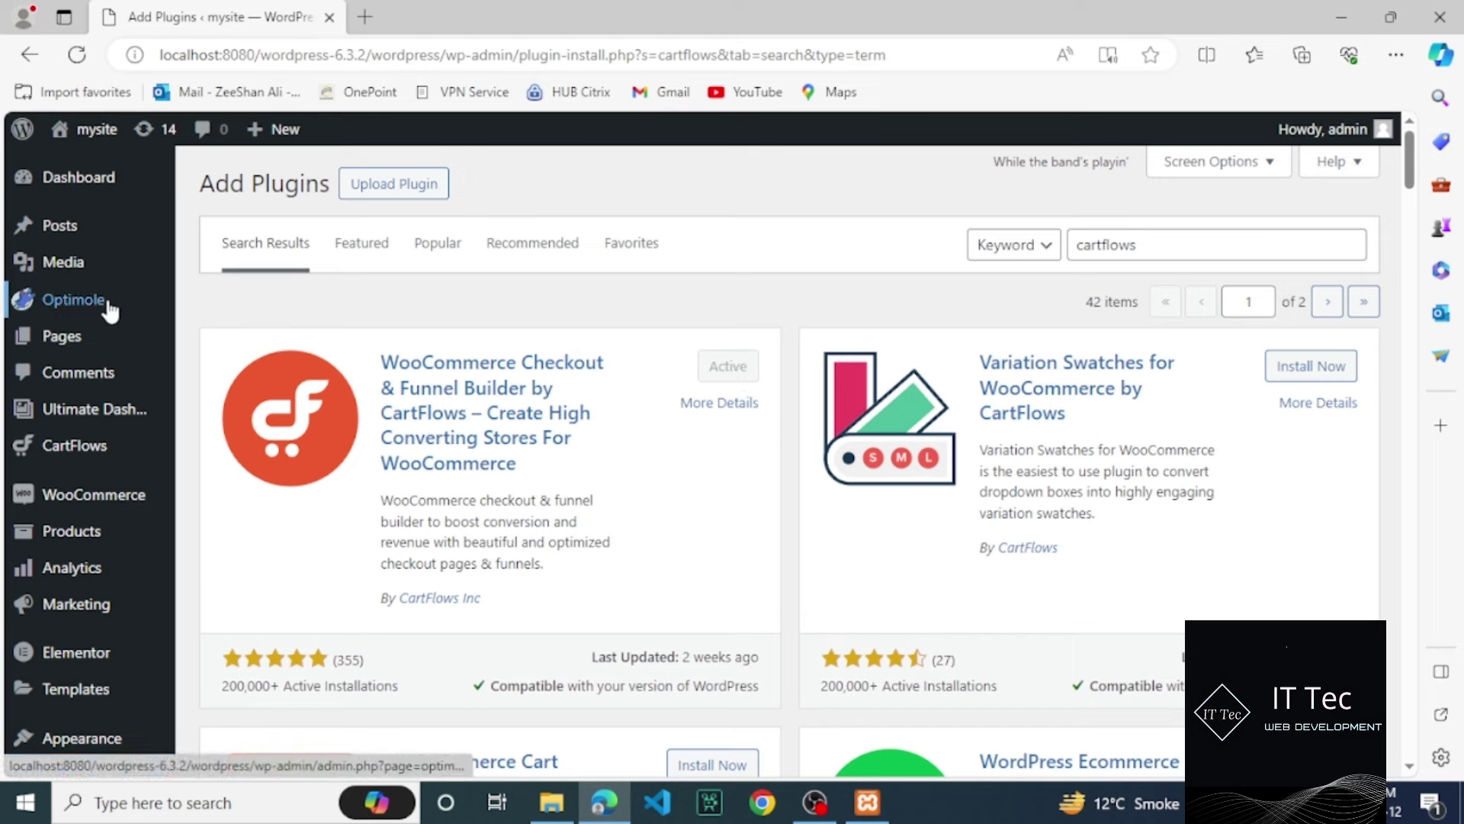
# Step: Go to the CartFlows dashboard and look over its getting-started cards and revenue overview
pyautogui.moveTo(83, 452)
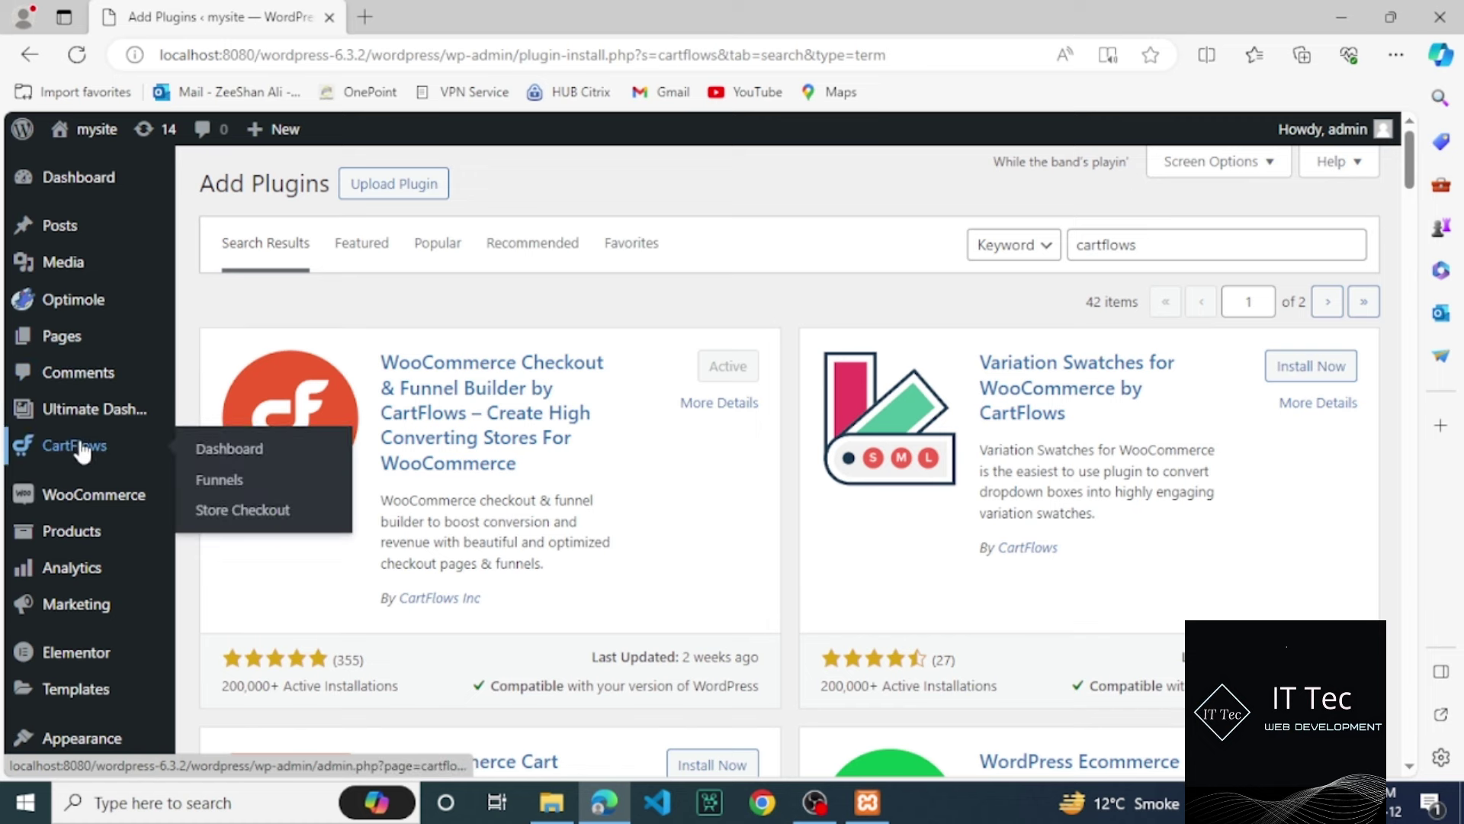
pyautogui.click(83, 452)
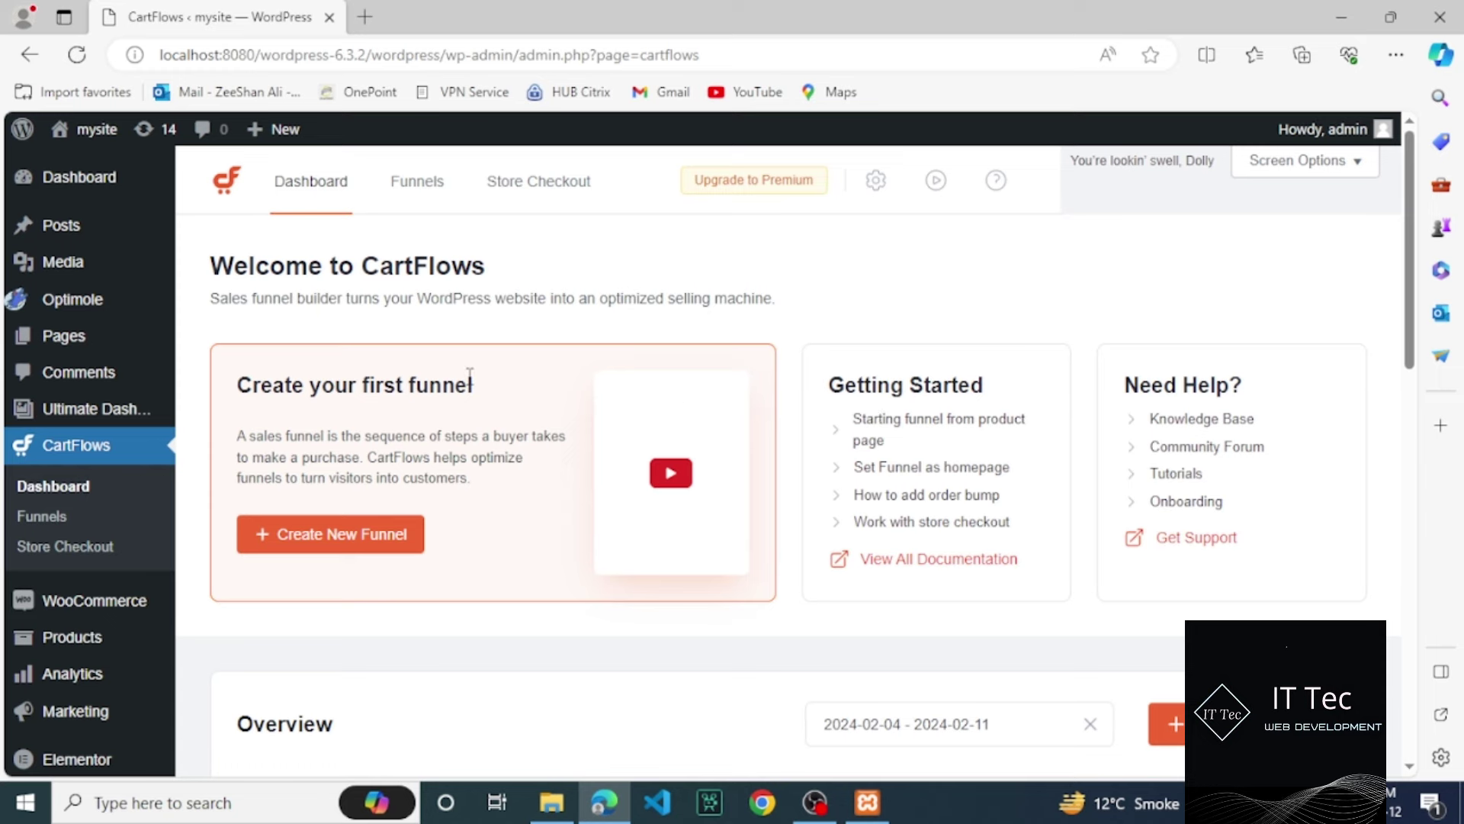
pyautogui.moveTo(1411, 204); pyautogui.dragTo(1410, 239)
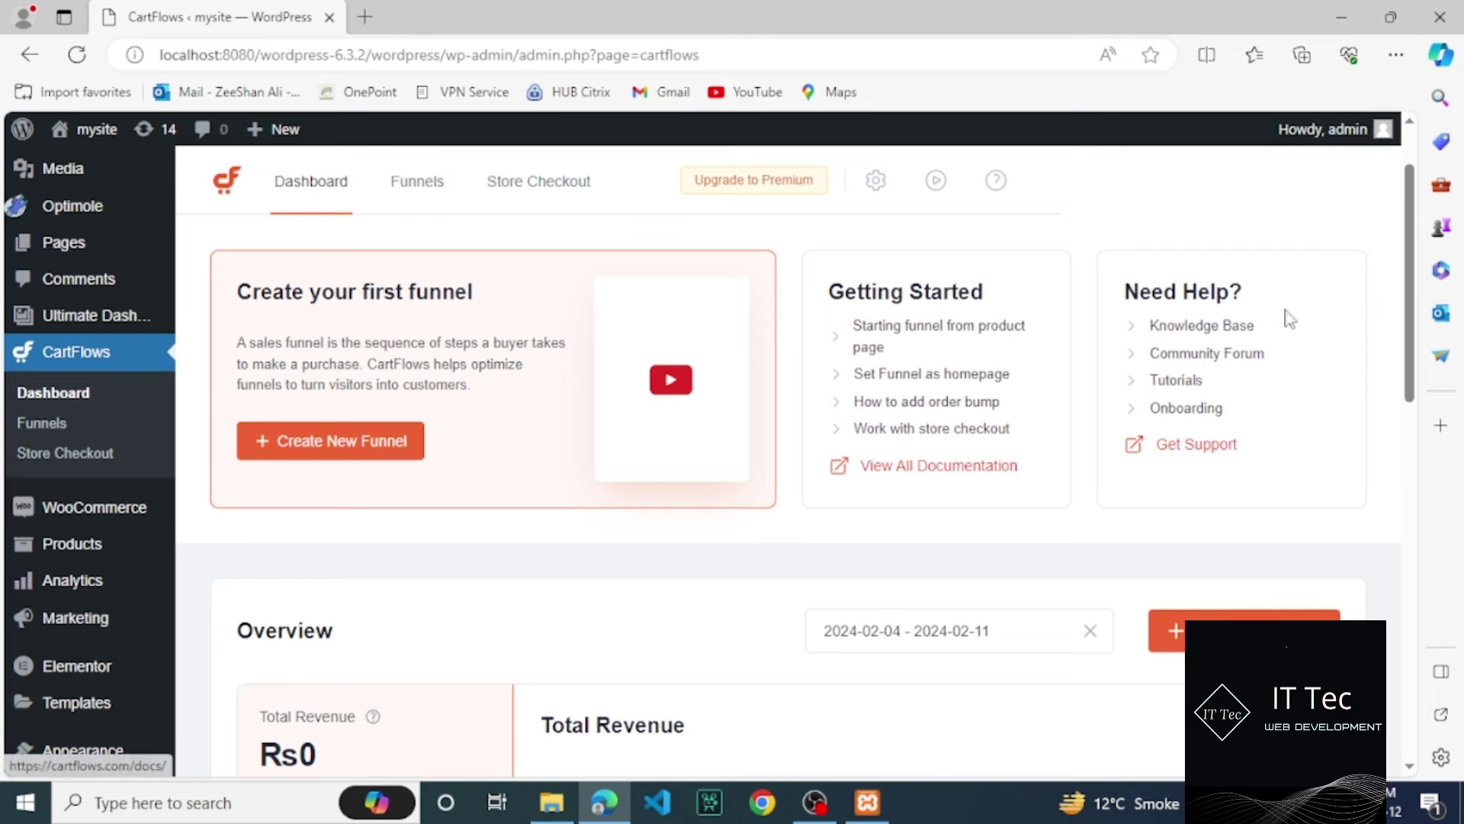
pyautogui.moveTo(1410, 291); pyautogui.dragTo(1406, 360)
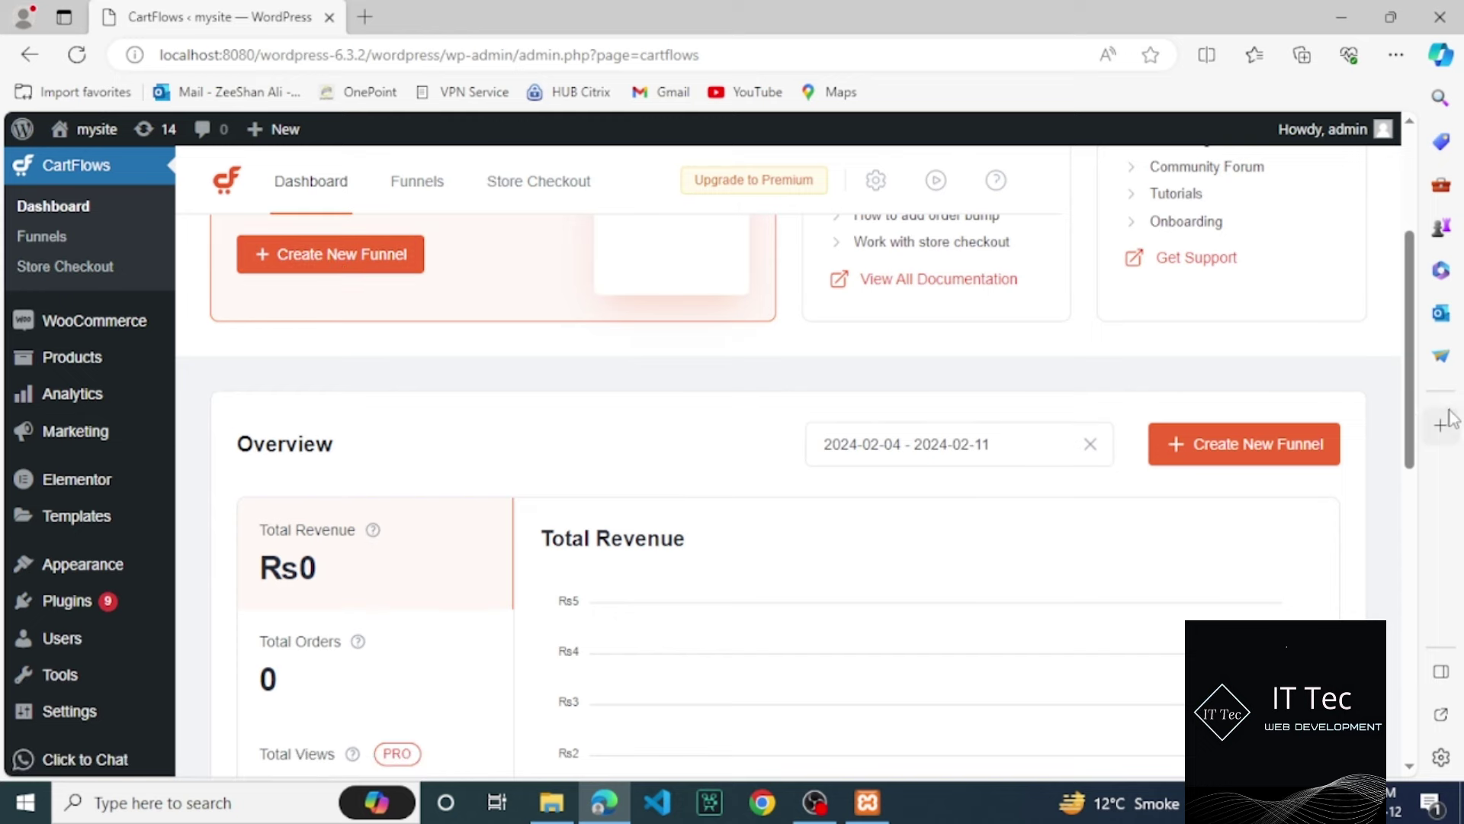
pyautogui.moveTo(1409, 415)
pyautogui.mouseDown()
pyautogui.moveTo(1411, 460)
pyautogui.moveTo(1412, 388)
pyautogui.mouseUp()
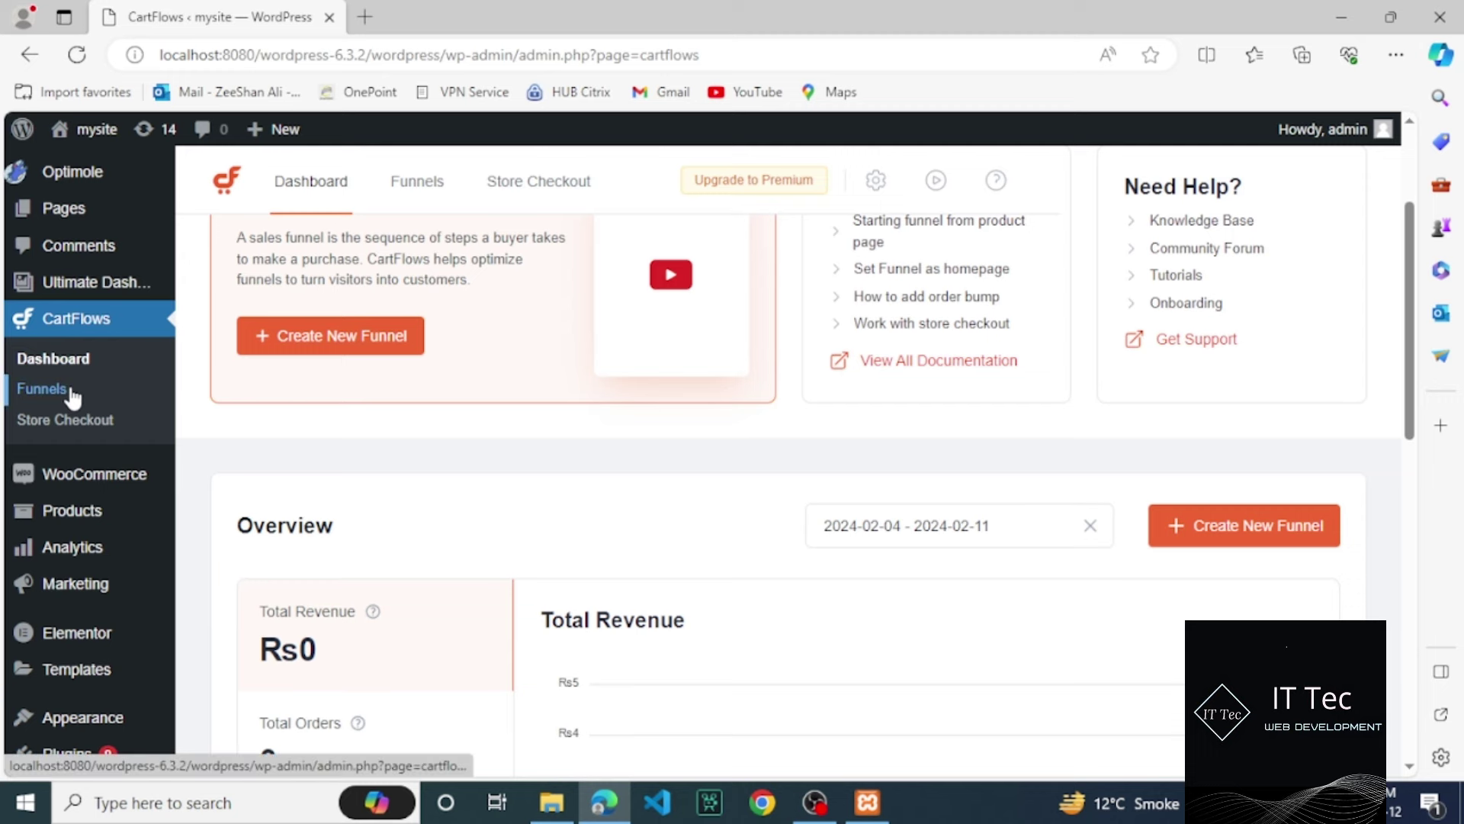
# Step: Start a new funnel from the CartFlows dashboard and browse the available funnel templates
pyautogui.click(393, 360)
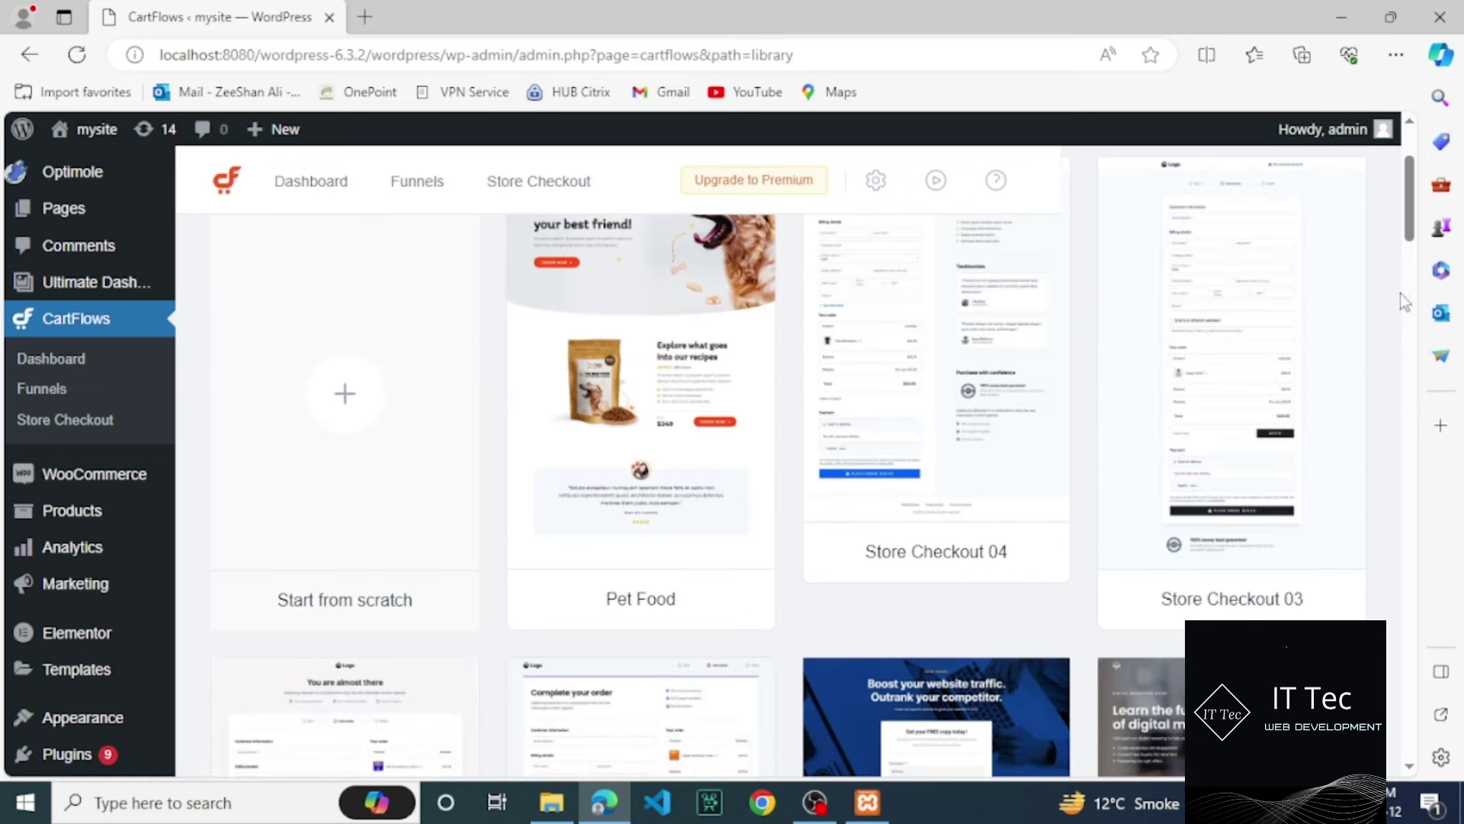
pyautogui.scroll(-3, 1414, 263)
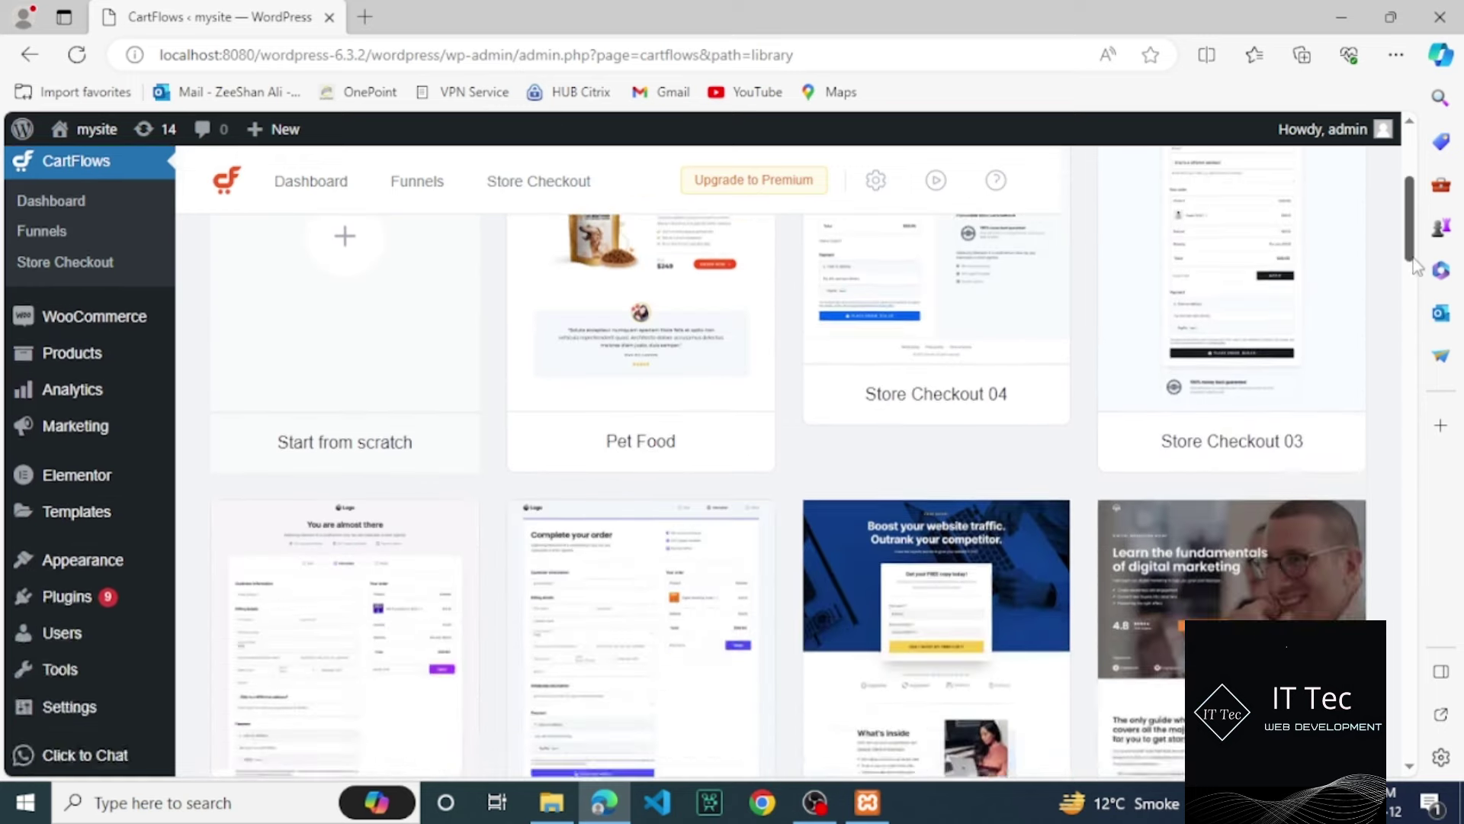
pyautogui.scroll(5, 1417, 285)
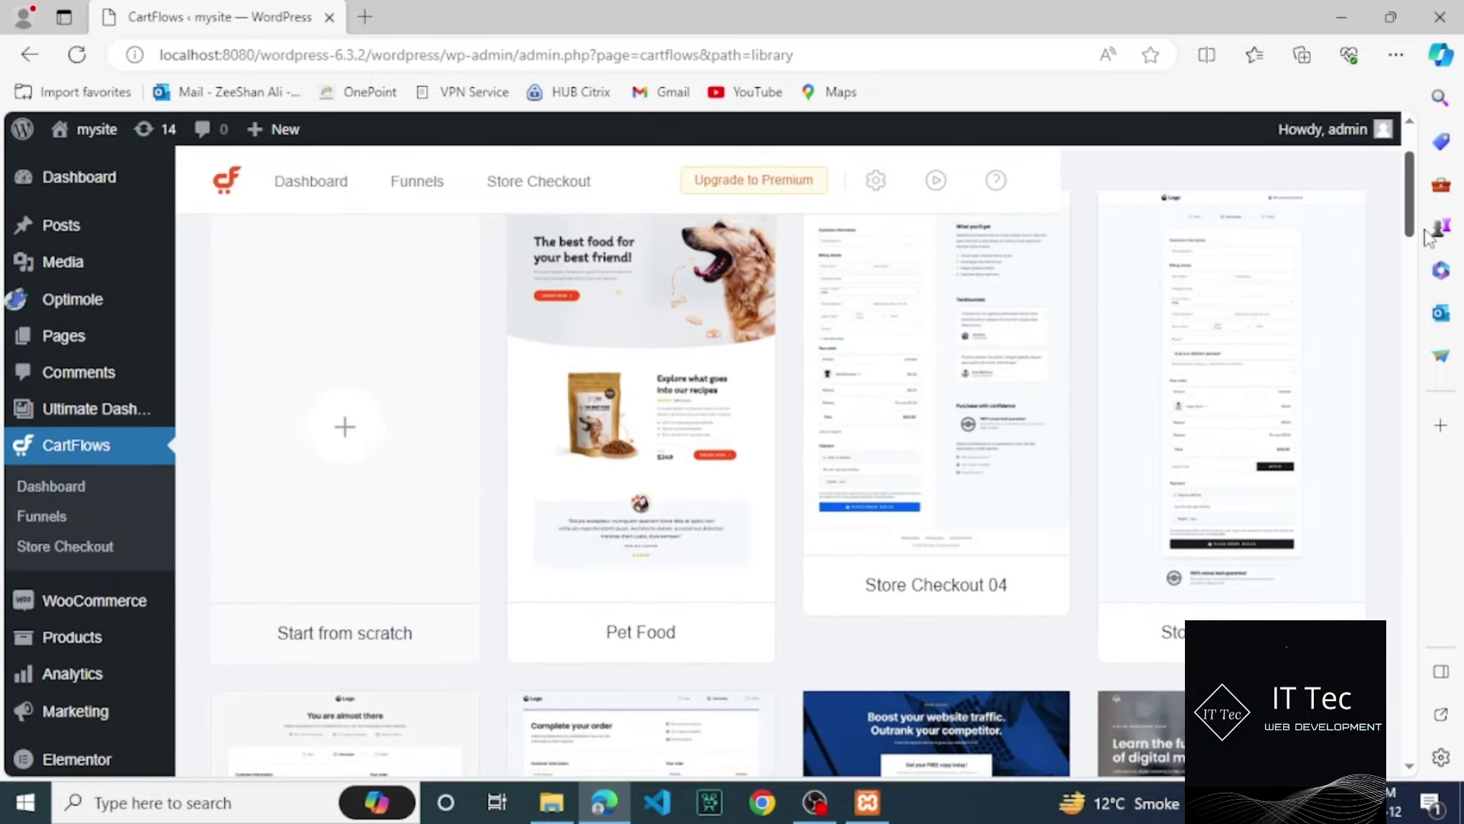
pyautogui.click(1440, 228)
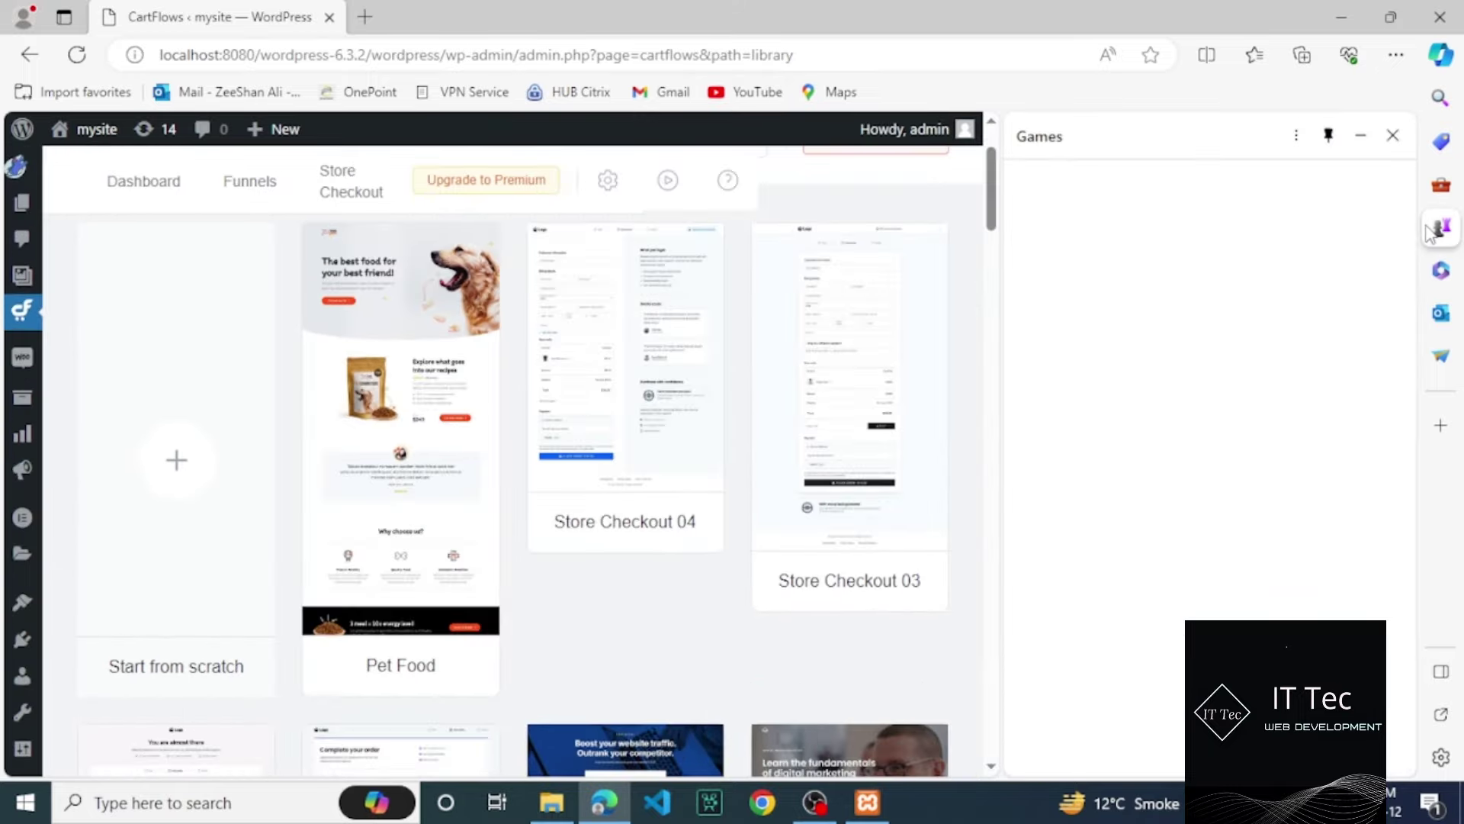
pyautogui.click(1392, 136)
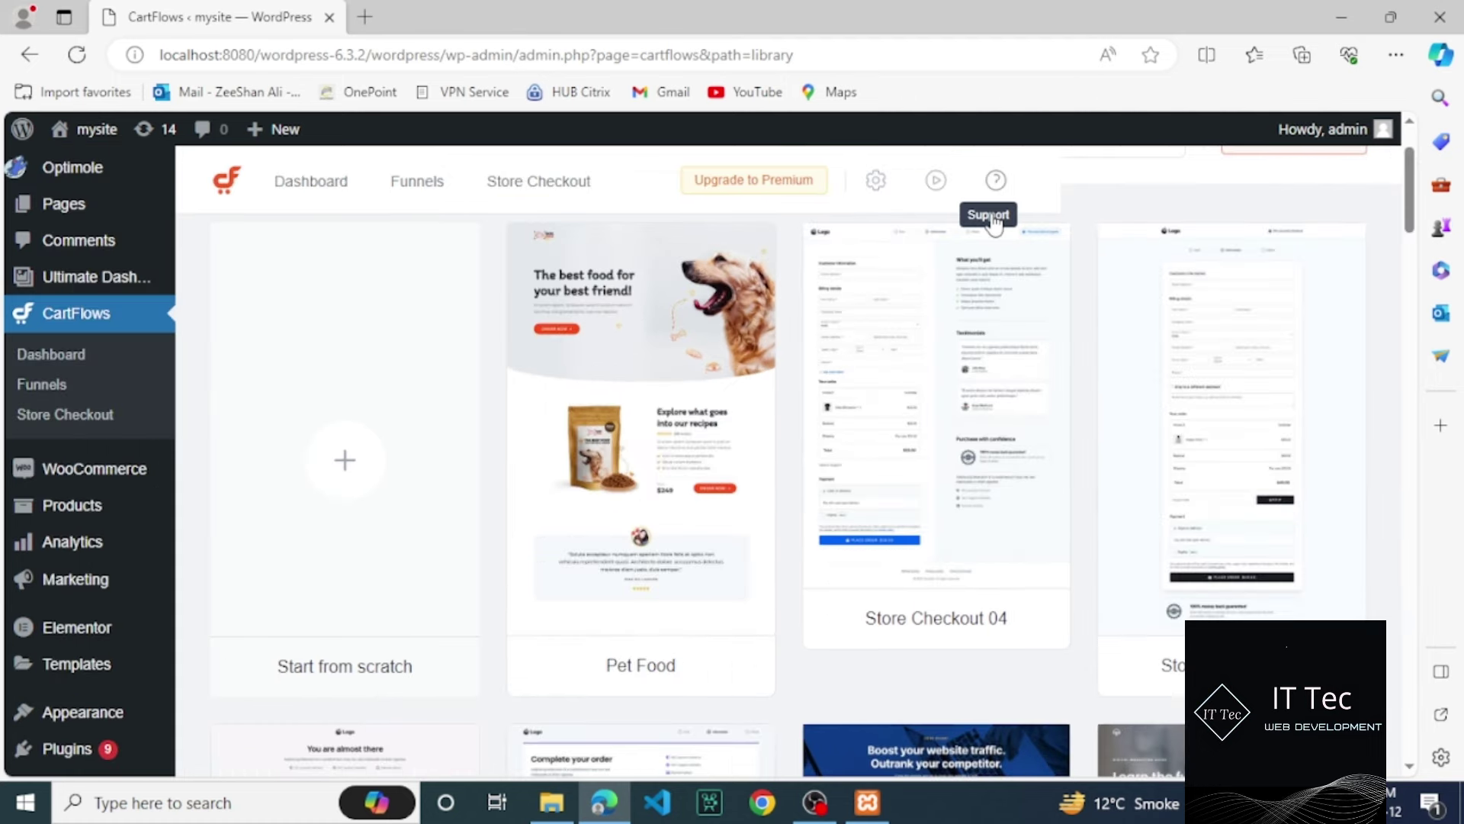
pyautogui.moveTo(625, 416)
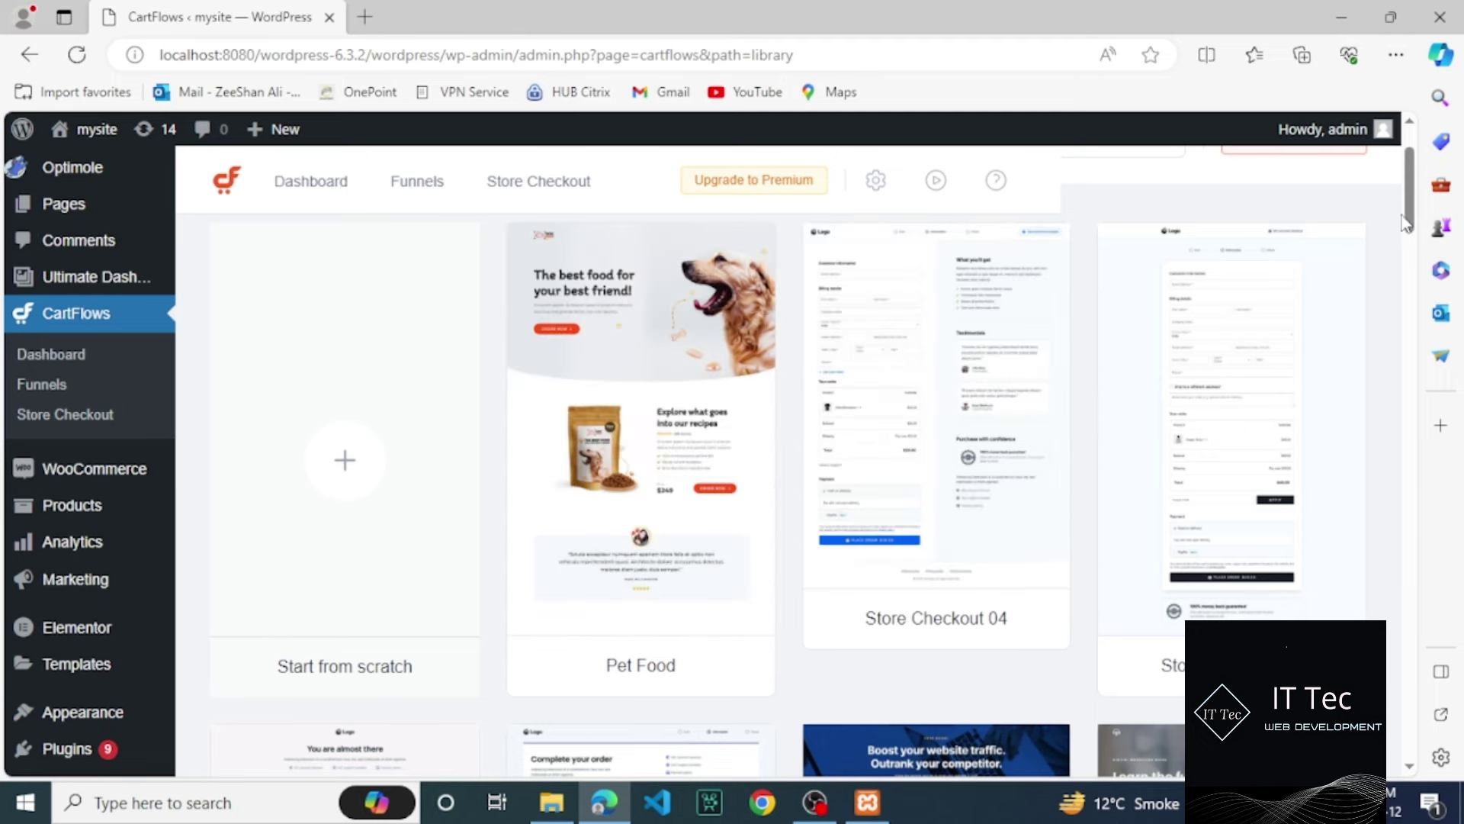
pyautogui.moveTo(1411, 219); pyautogui.dragTo(1409, 277)
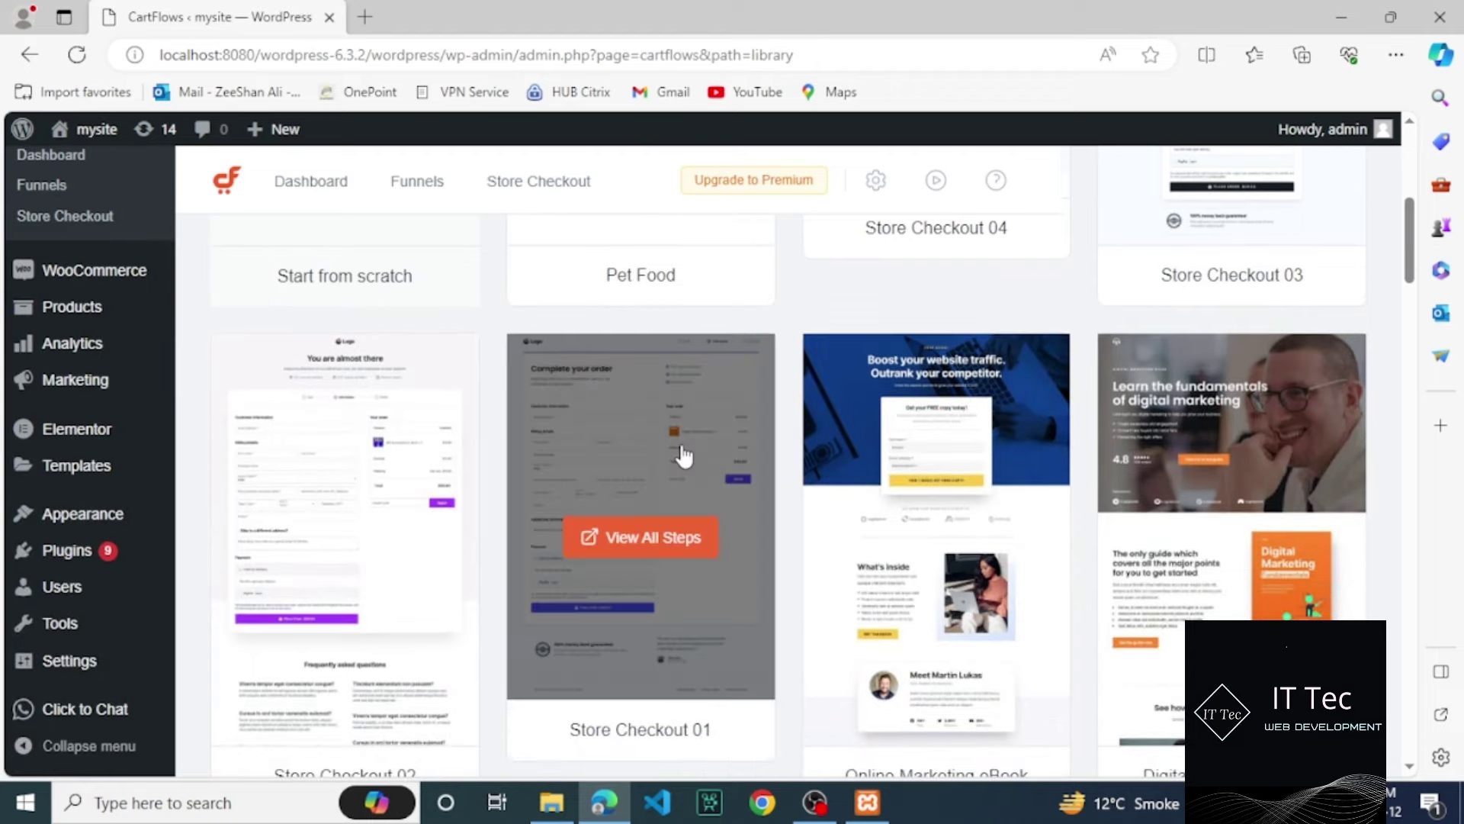
pyautogui.moveTo(402, 462)
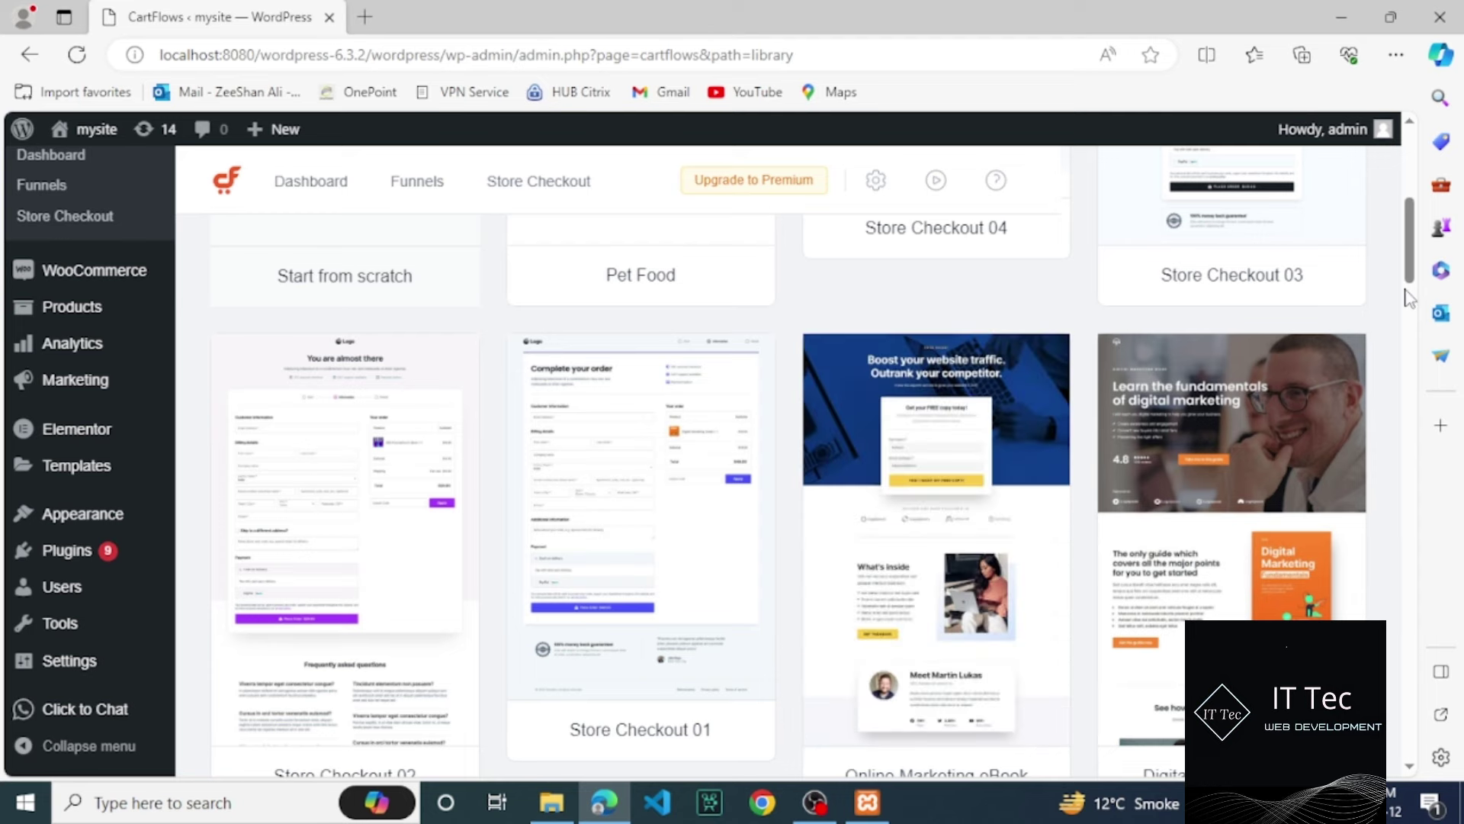
pyautogui.moveTo(1416, 263); pyautogui.dragTo(1416, 312)
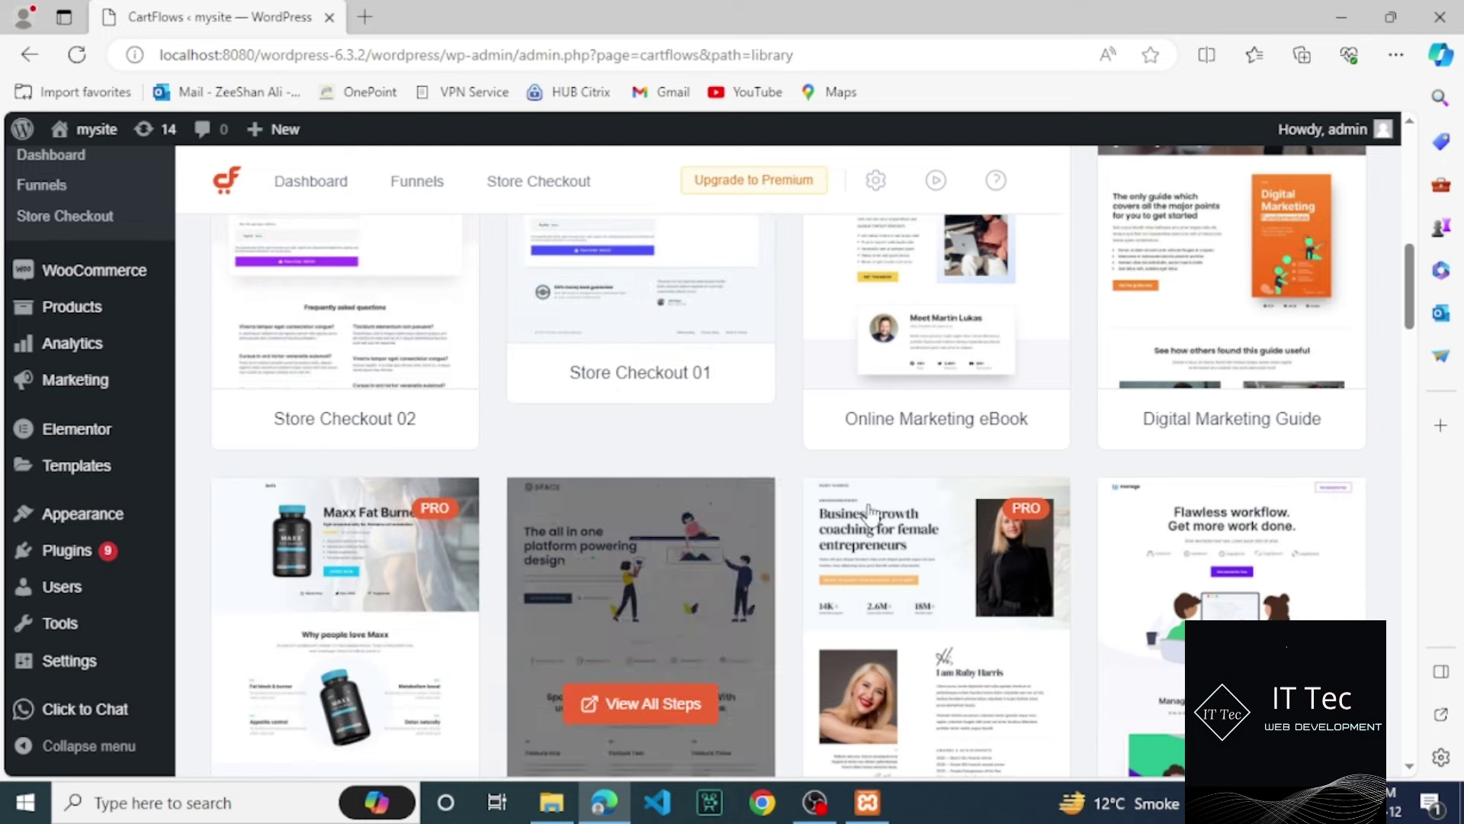
pyautogui.scroll(-4, 1415, 305)
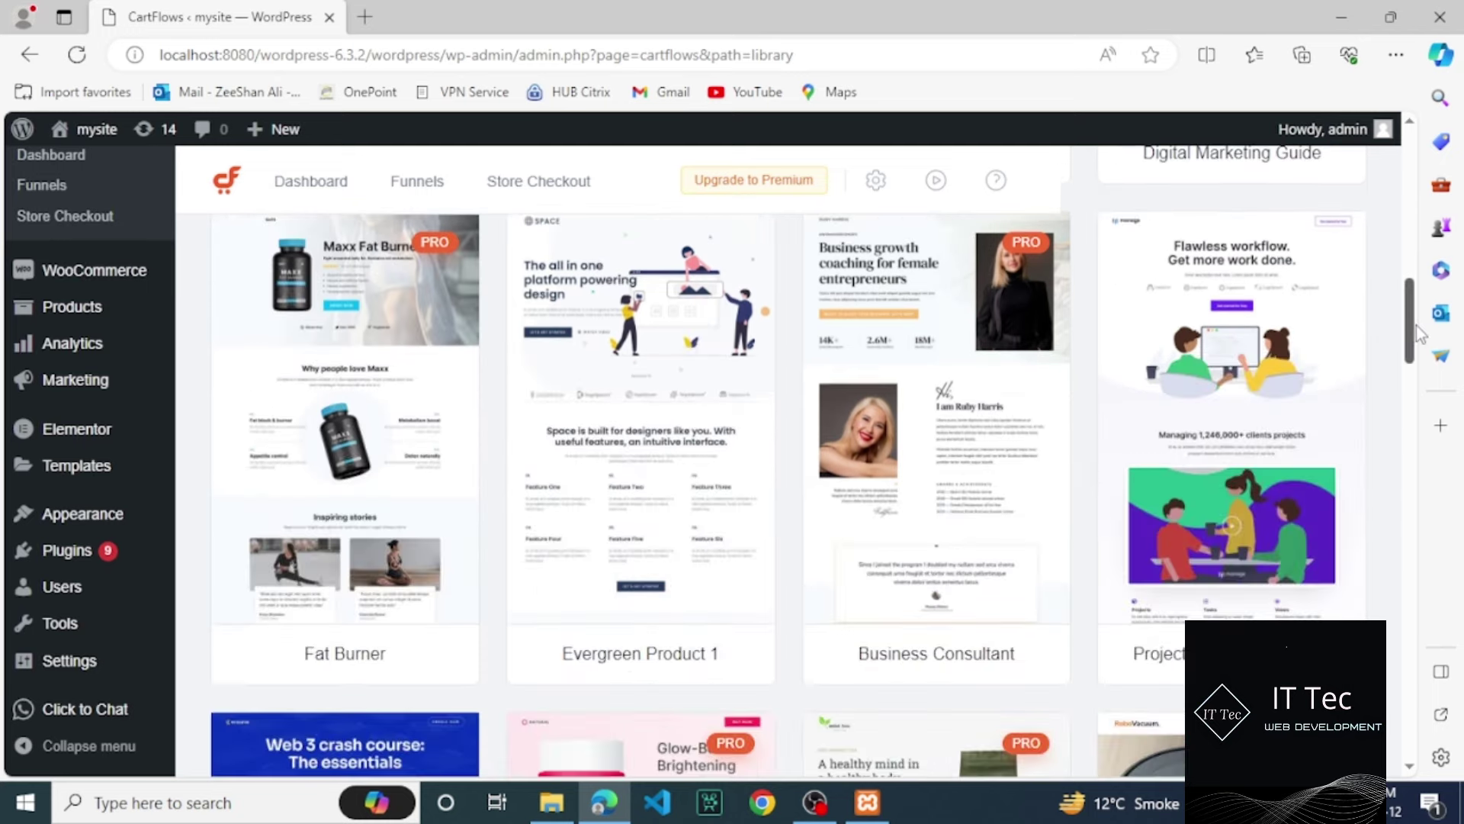
pyautogui.scroll(5, 1416, 325)
pyautogui.scroll(2, 1417, 260)
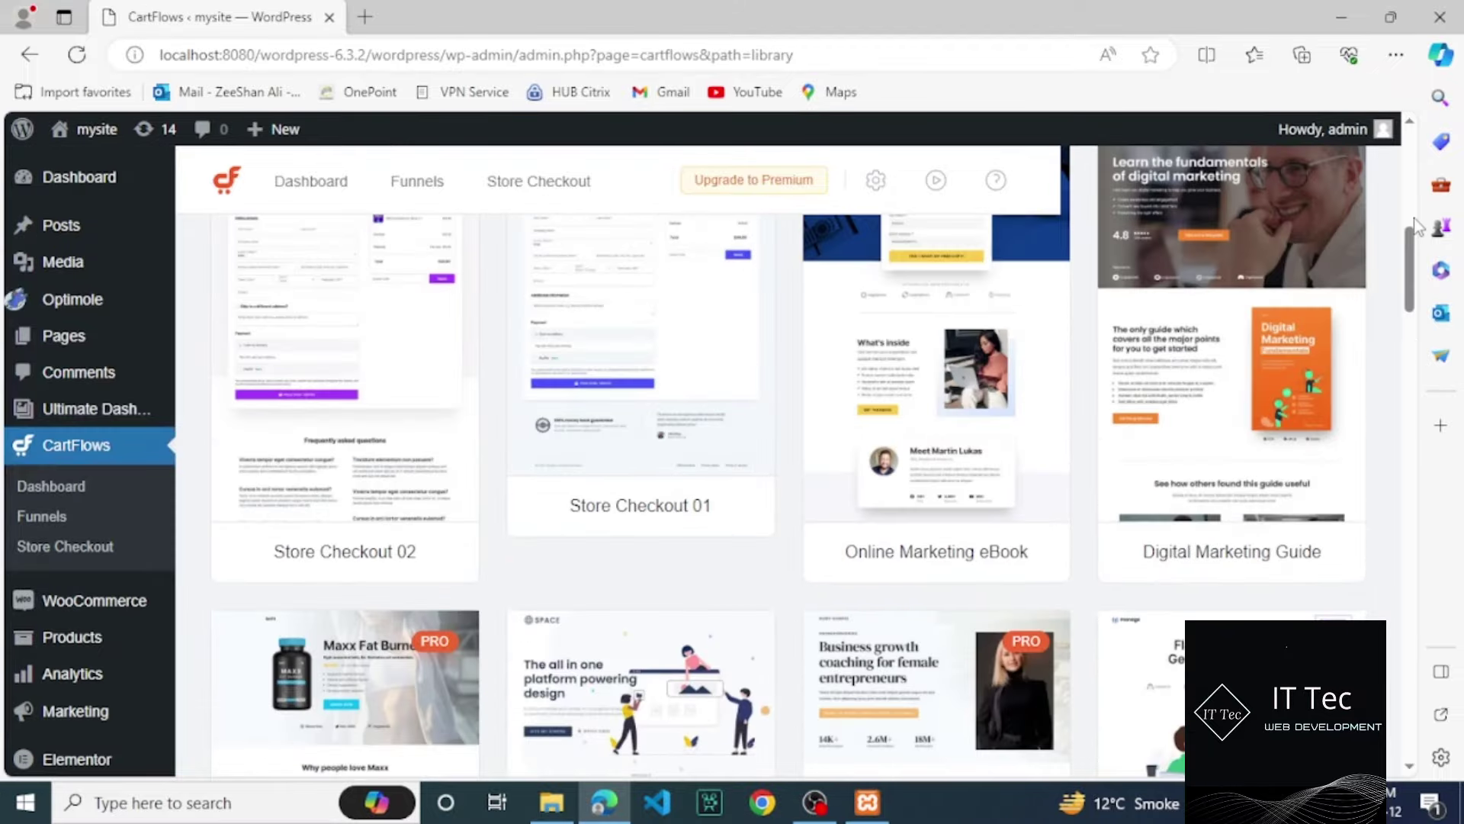
pyautogui.scroll(4, 1416, 199)
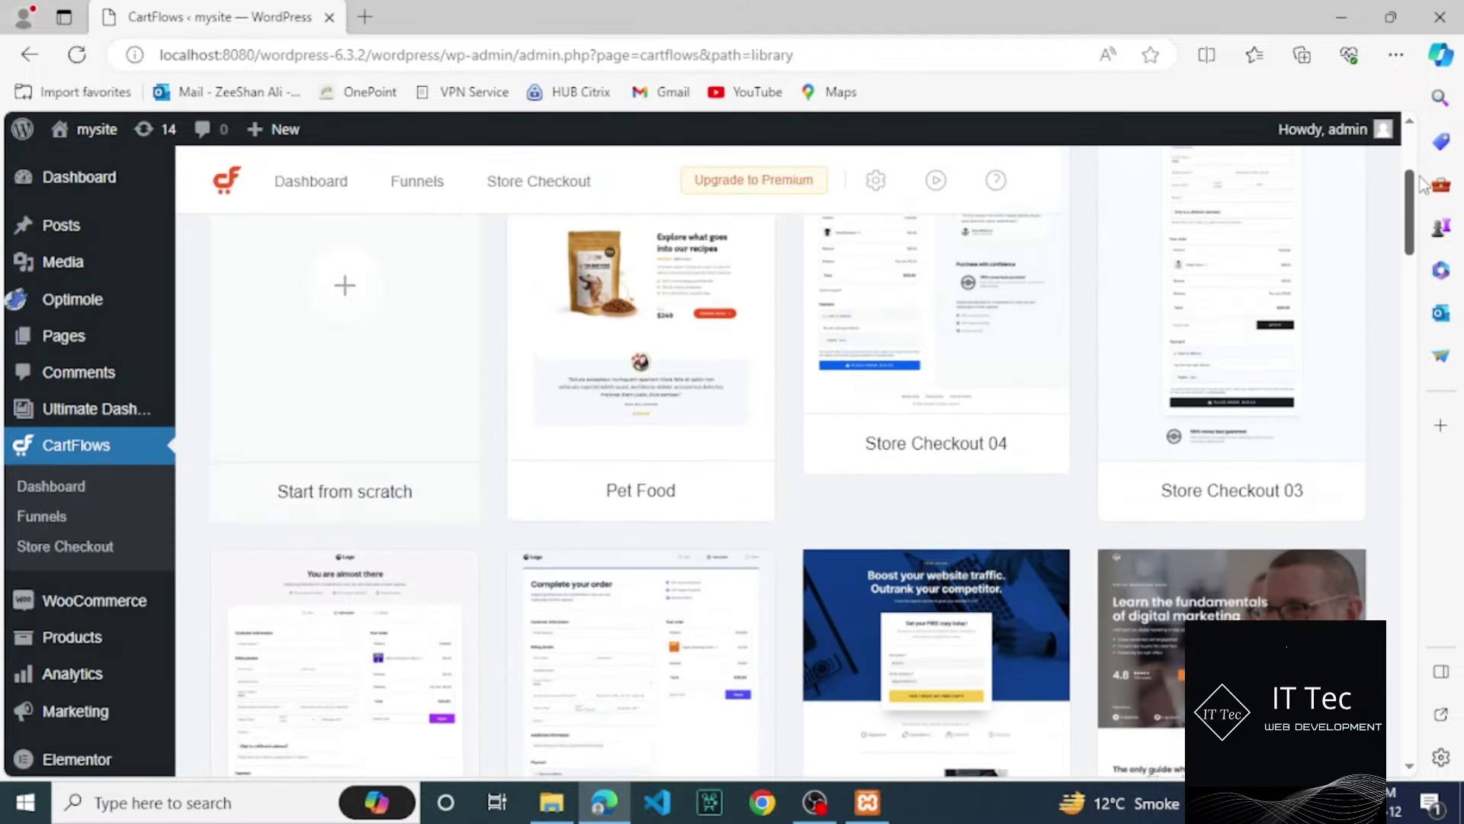
pyautogui.scroll(-1, 1420, 176)
pyautogui.scroll(-1, 1420, 177)
pyautogui.scroll(2, 1424, 180)
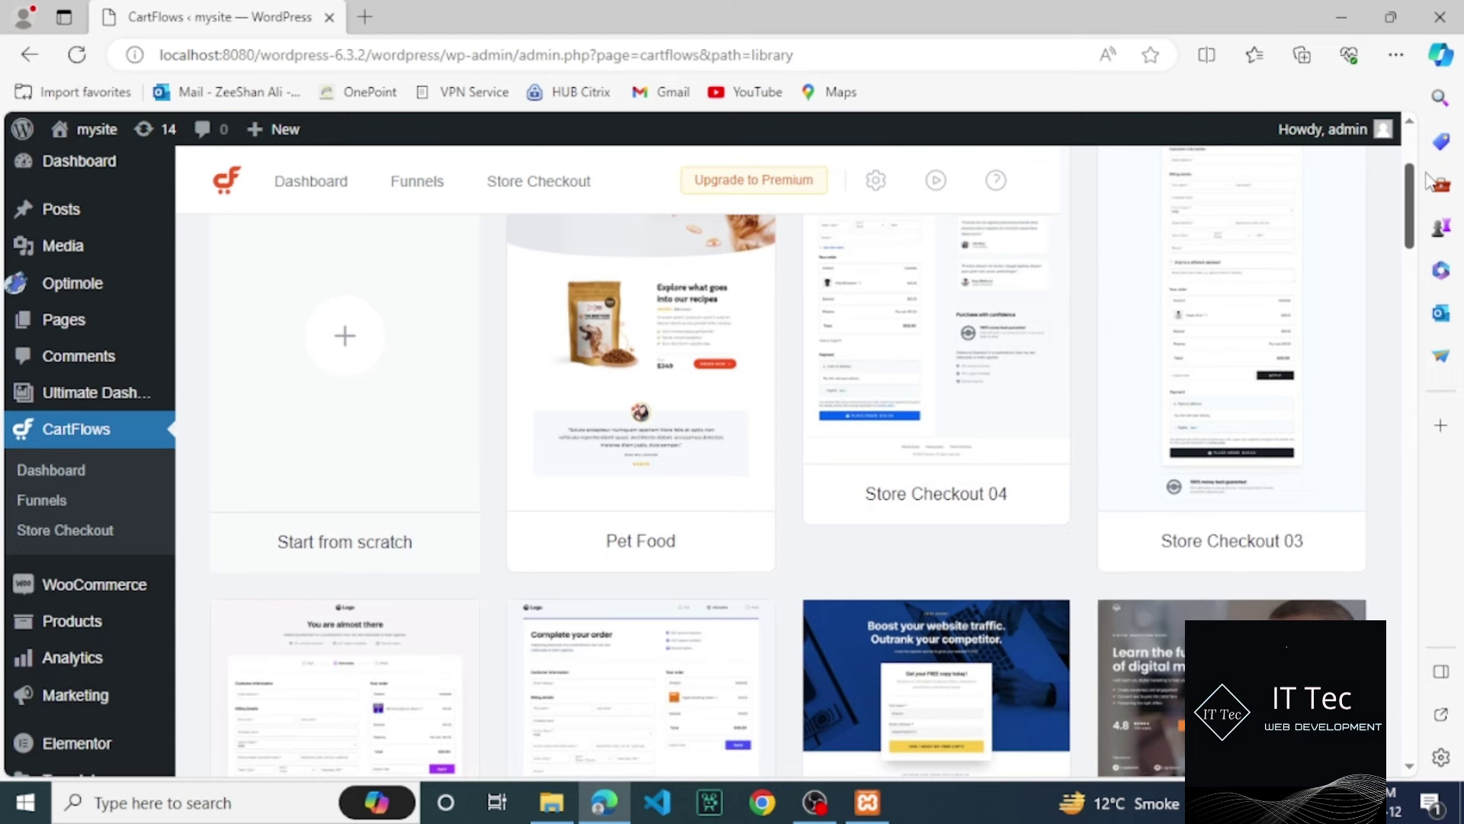
# Step: Preview all steps of the Store Checkout 04 funnel template and inspect its checkout page
pyautogui.moveTo(1023, 282)
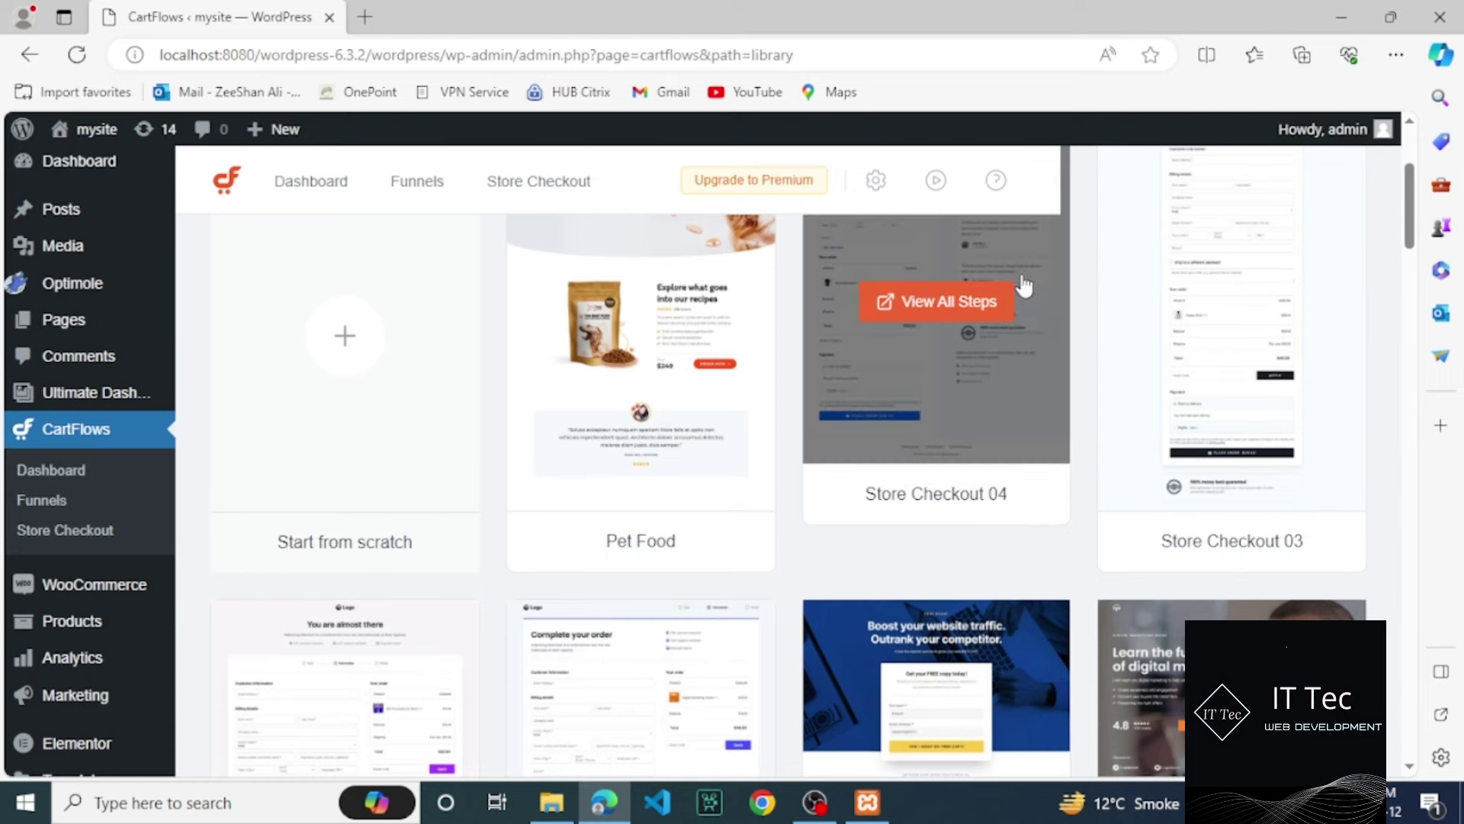
pyautogui.click(930, 303)
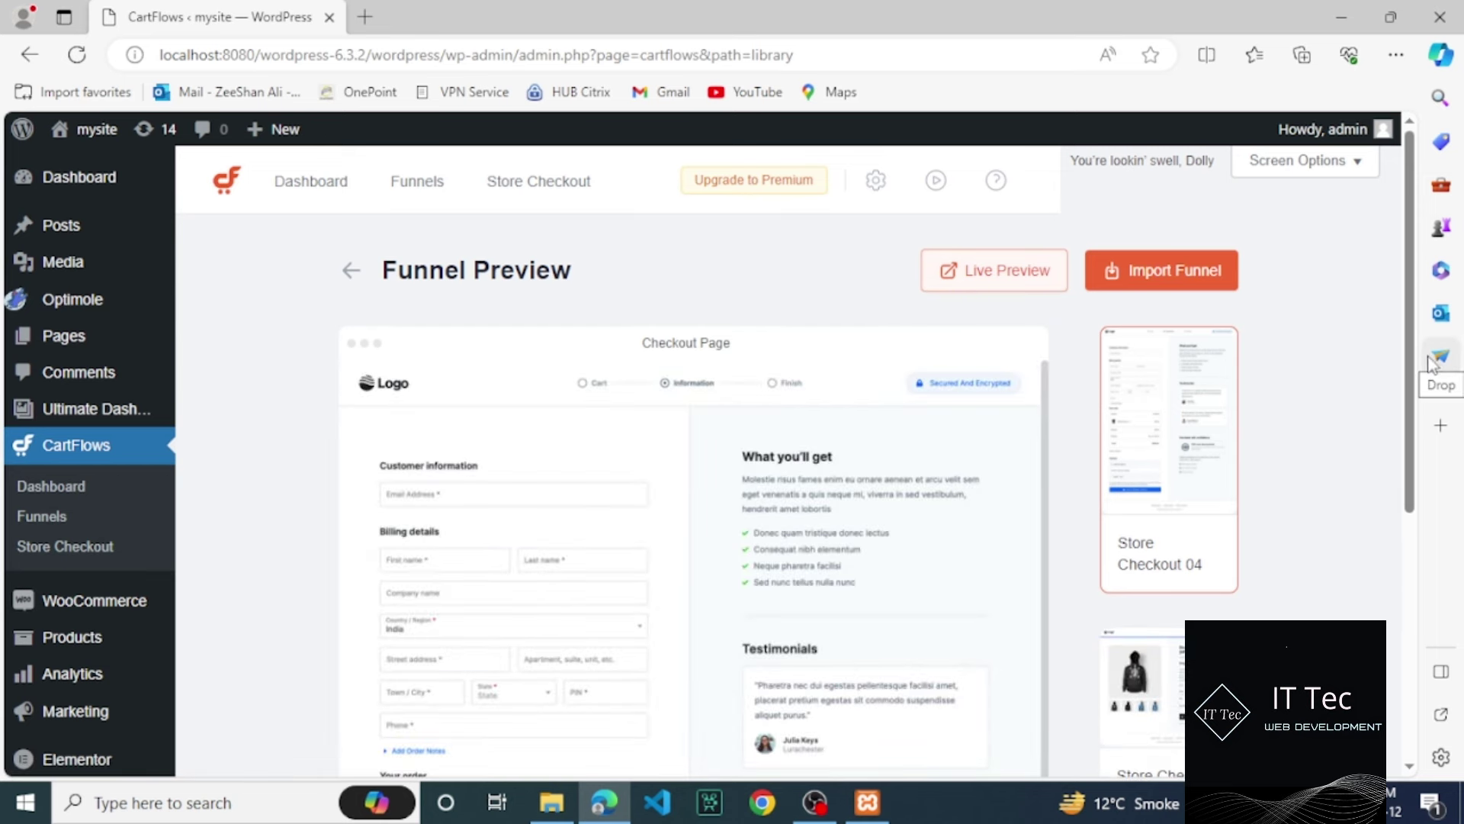
pyautogui.moveTo(1416, 449); pyautogui.dragTo(1416, 580)
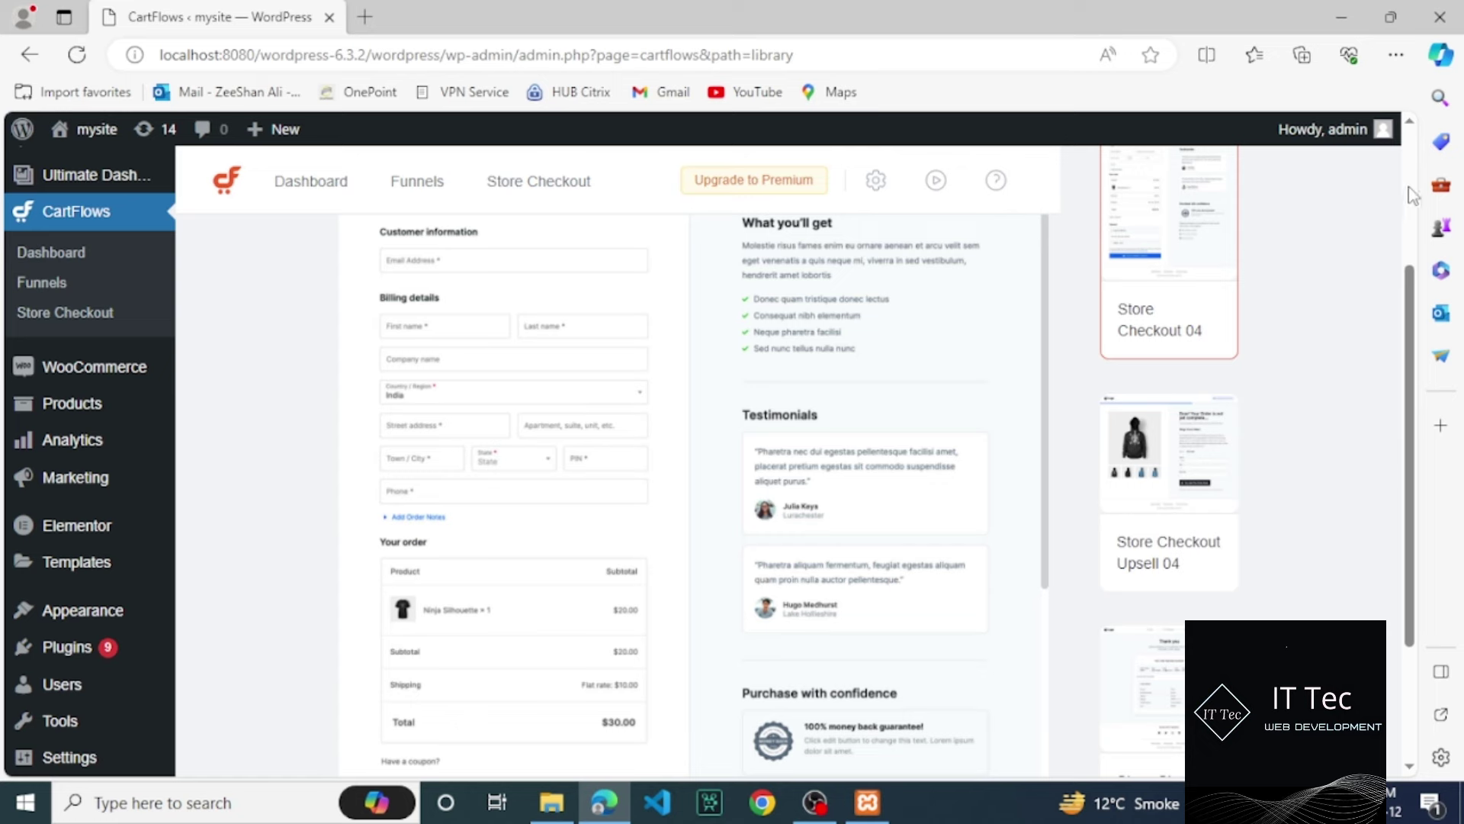
pyautogui.scroll(3, 1415, 210)
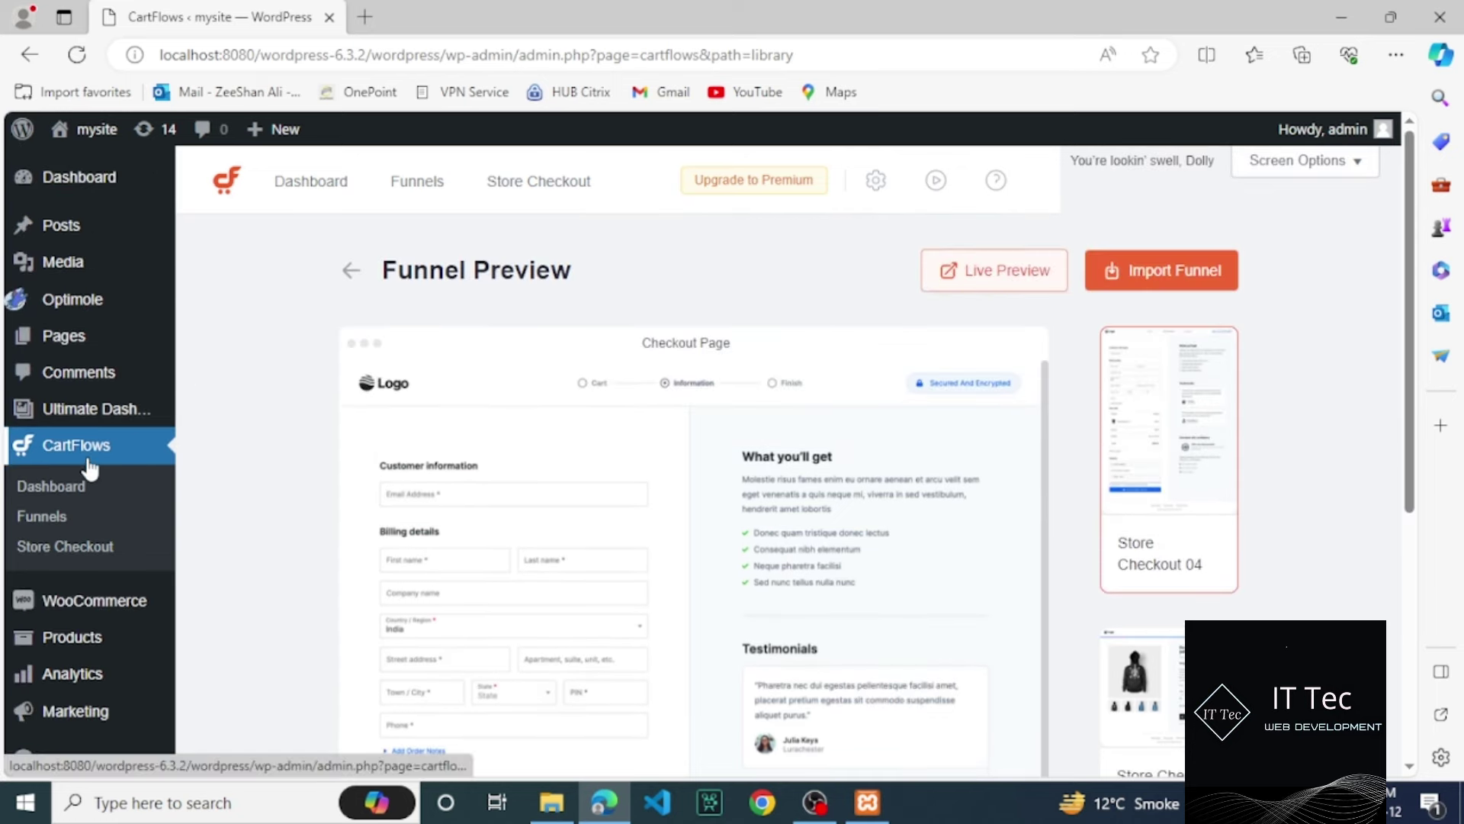
# Step: Check the CartFlows Funnels page, and start a new funnel from the CartFlows dashboard to reach the template library
pyautogui.click(68, 514)
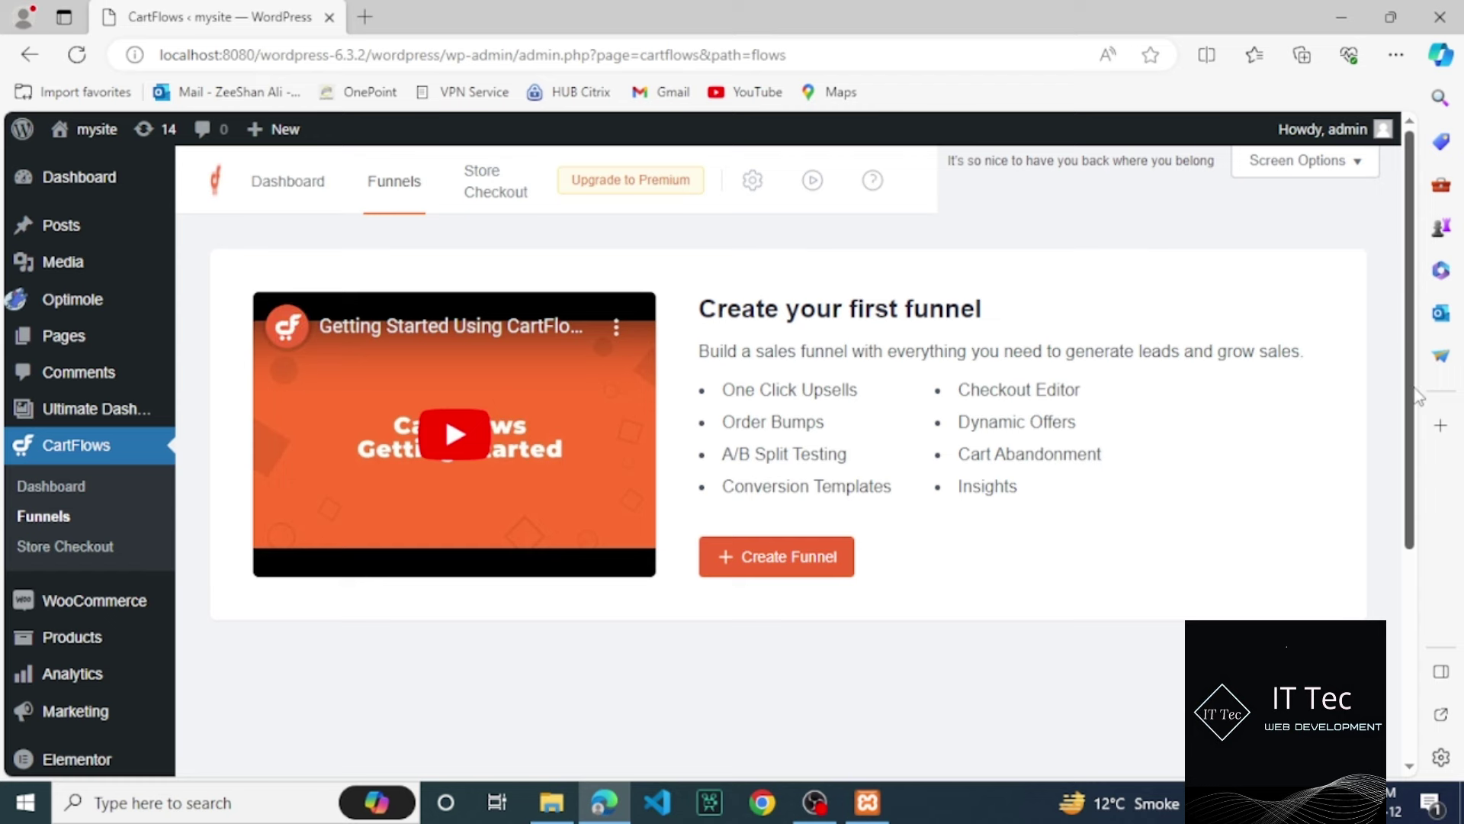
pyautogui.moveTo(1410, 384); pyautogui.dragTo(1409, 478)
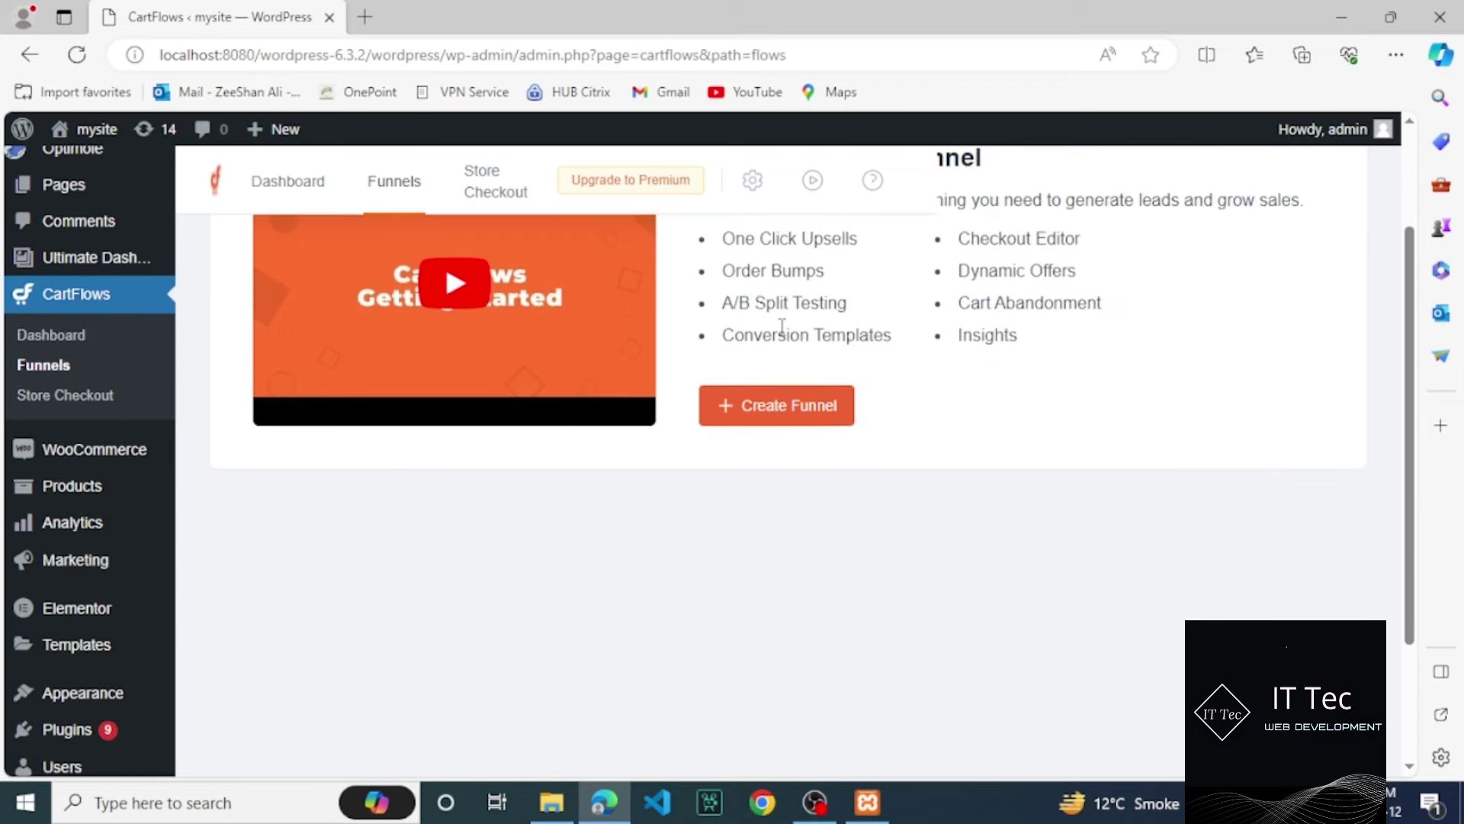
pyautogui.click(51, 337)
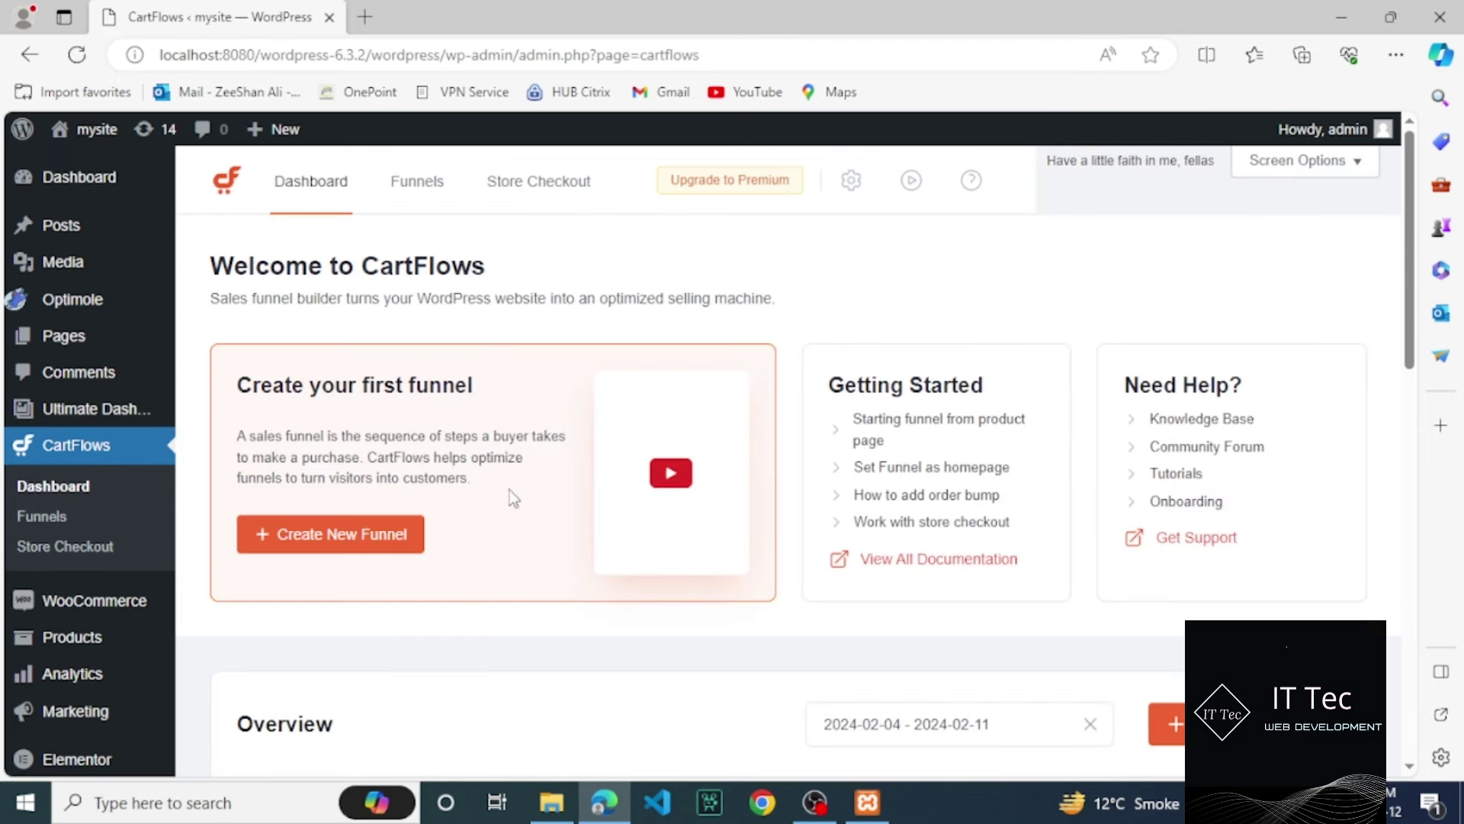
pyautogui.click(402, 532)
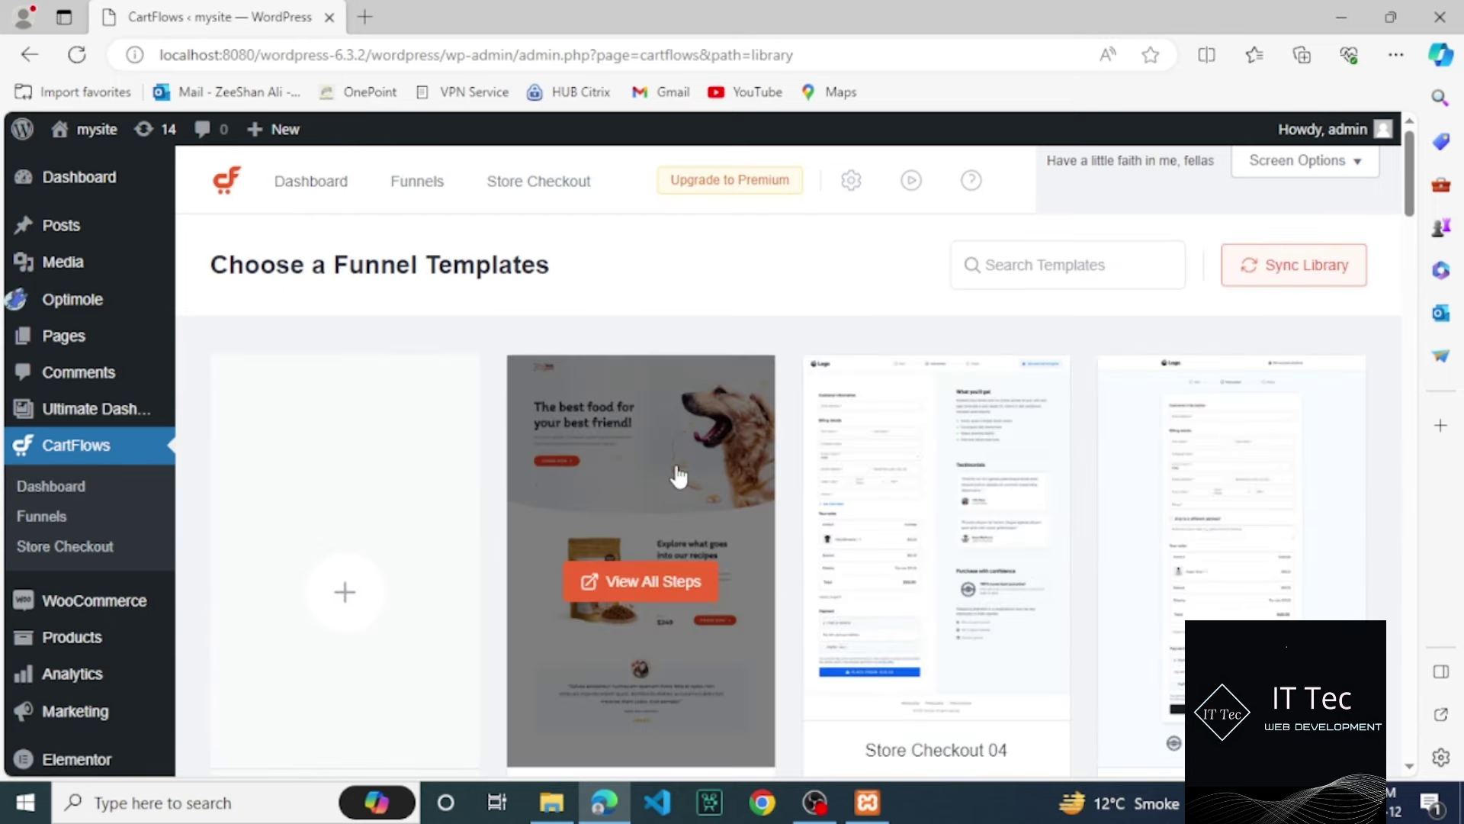
# Step: Preview the Pet Food funnel template's landing and checkout pages, and return to the template library
pyautogui.click(707, 588)
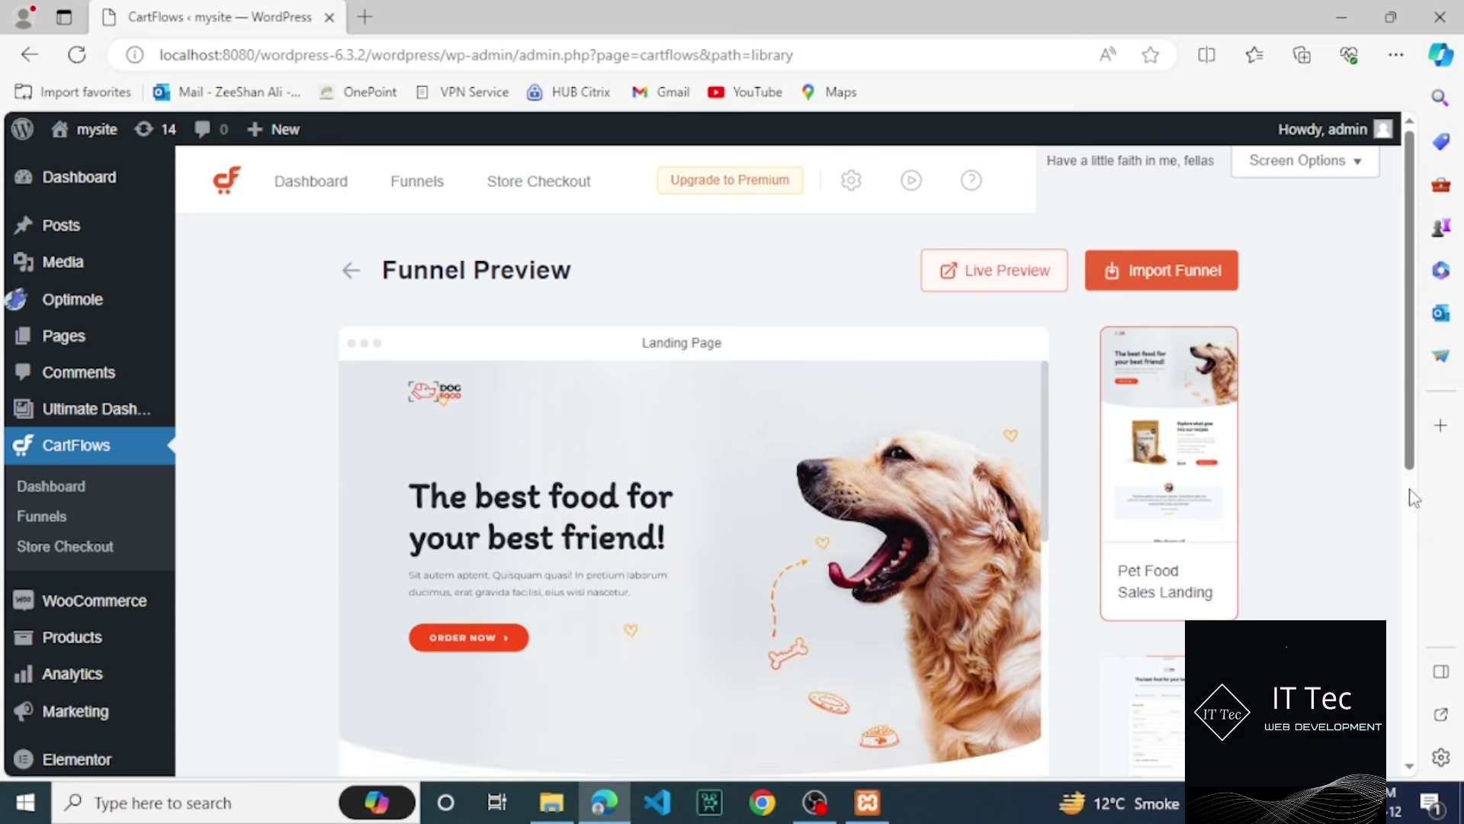
pyautogui.scroll(-5, 1411, 508)
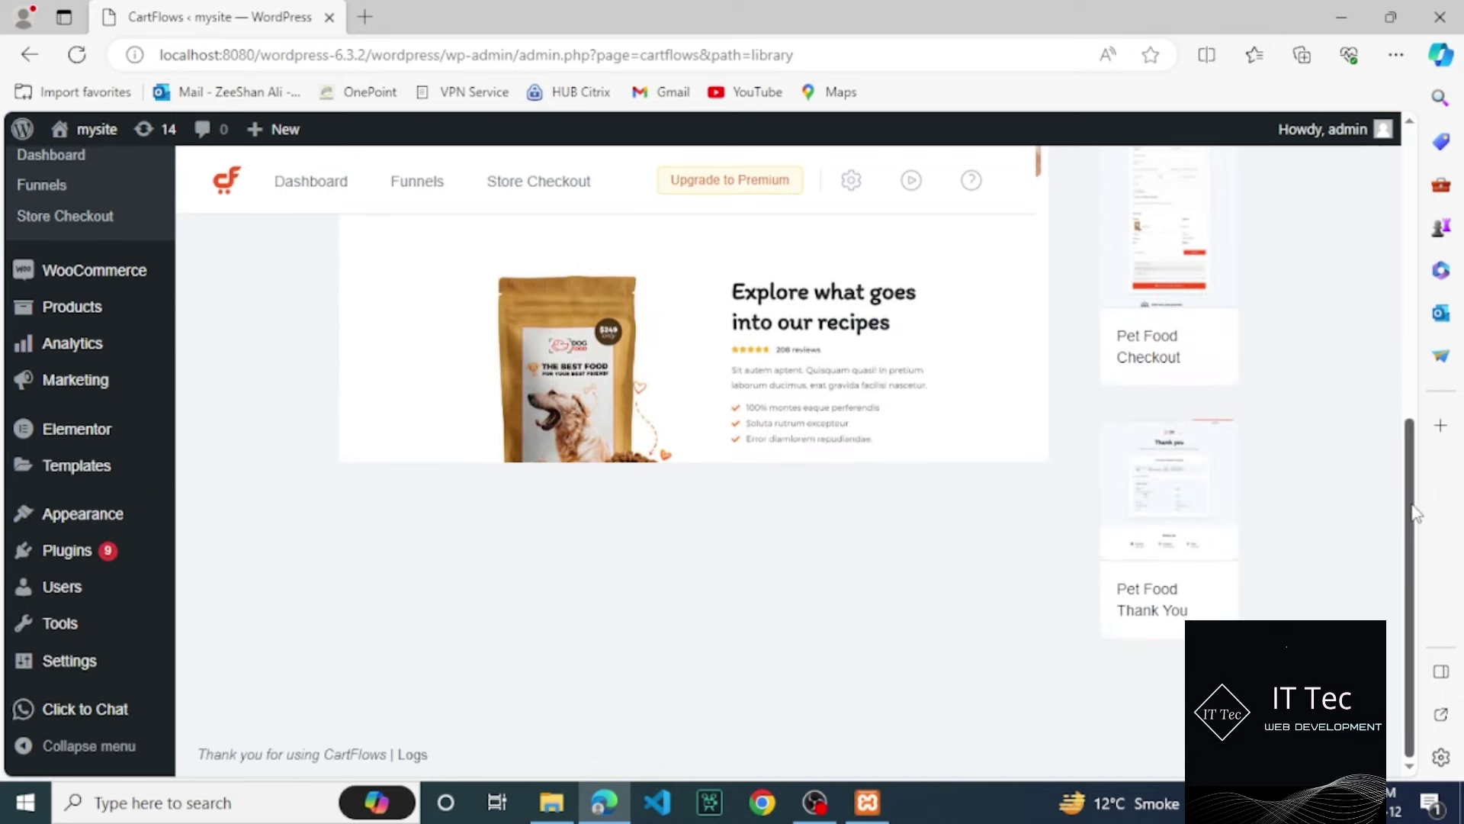
pyautogui.moveTo(1413, 510)
pyautogui.mouseDown()
pyautogui.moveTo(1413, 448)
pyautogui.moveTo(1411, 523)
pyautogui.mouseUp()
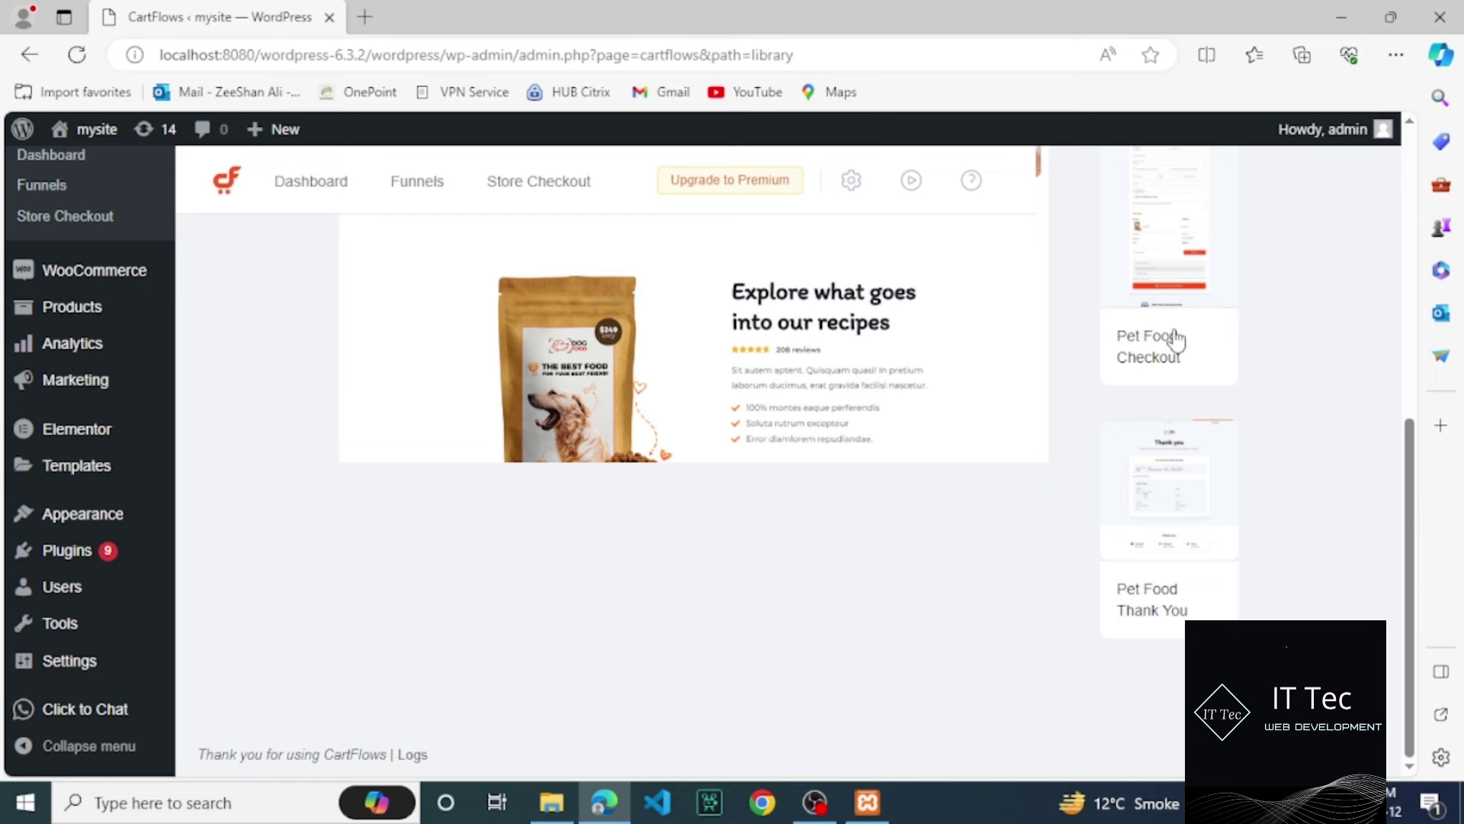
pyautogui.click(1183, 359)
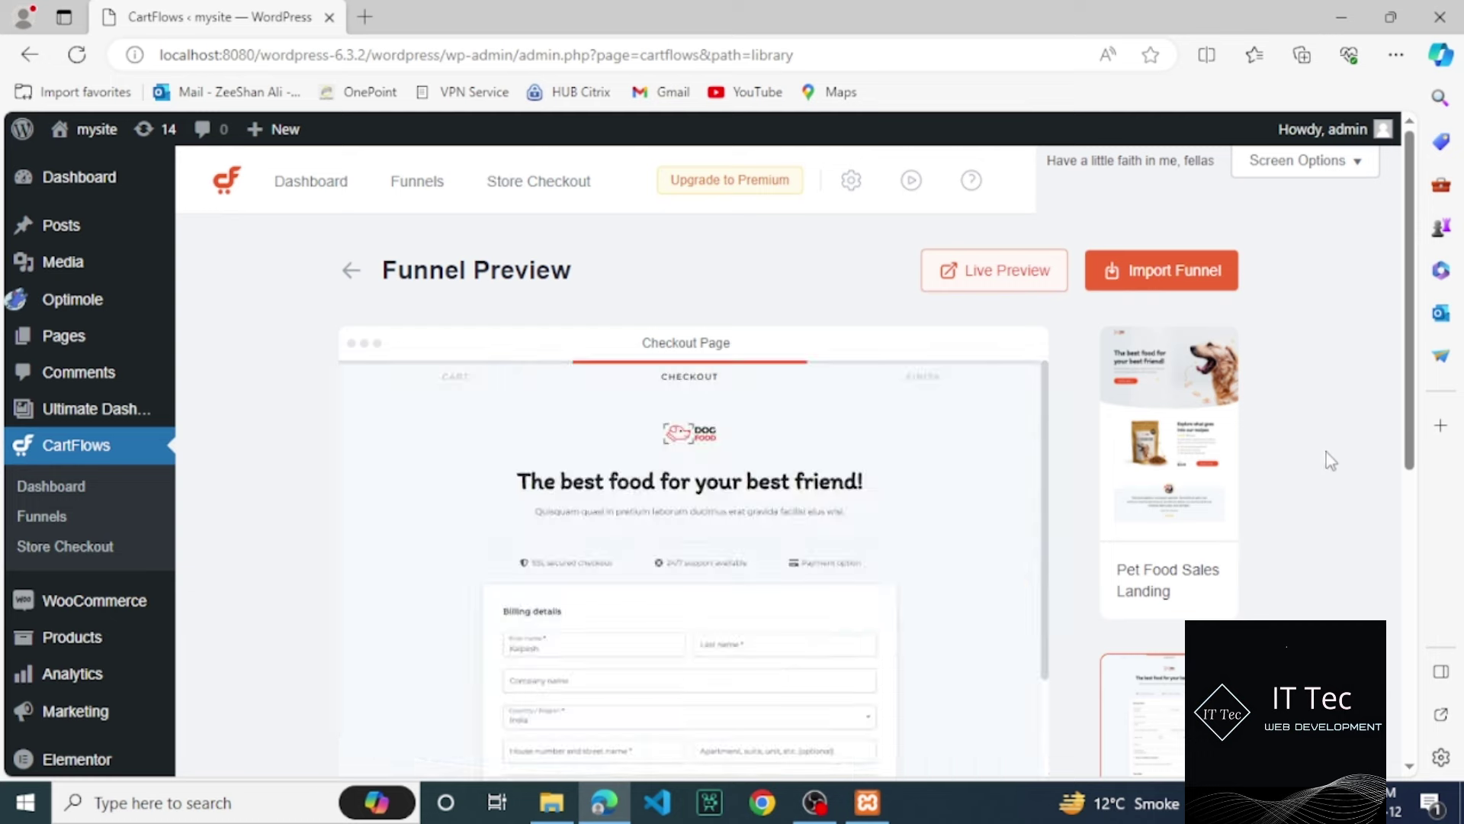
pyautogui.moveTo(1415, 398)
pyautogui.mouseDown()
pyautogui.moveTo(1416, 633)
pyautogui.moveTo(1416, 399)
pyautogui.mouseUp()
pyautogui.click(353, 273)
pyautogui.moveTo(898, 508)
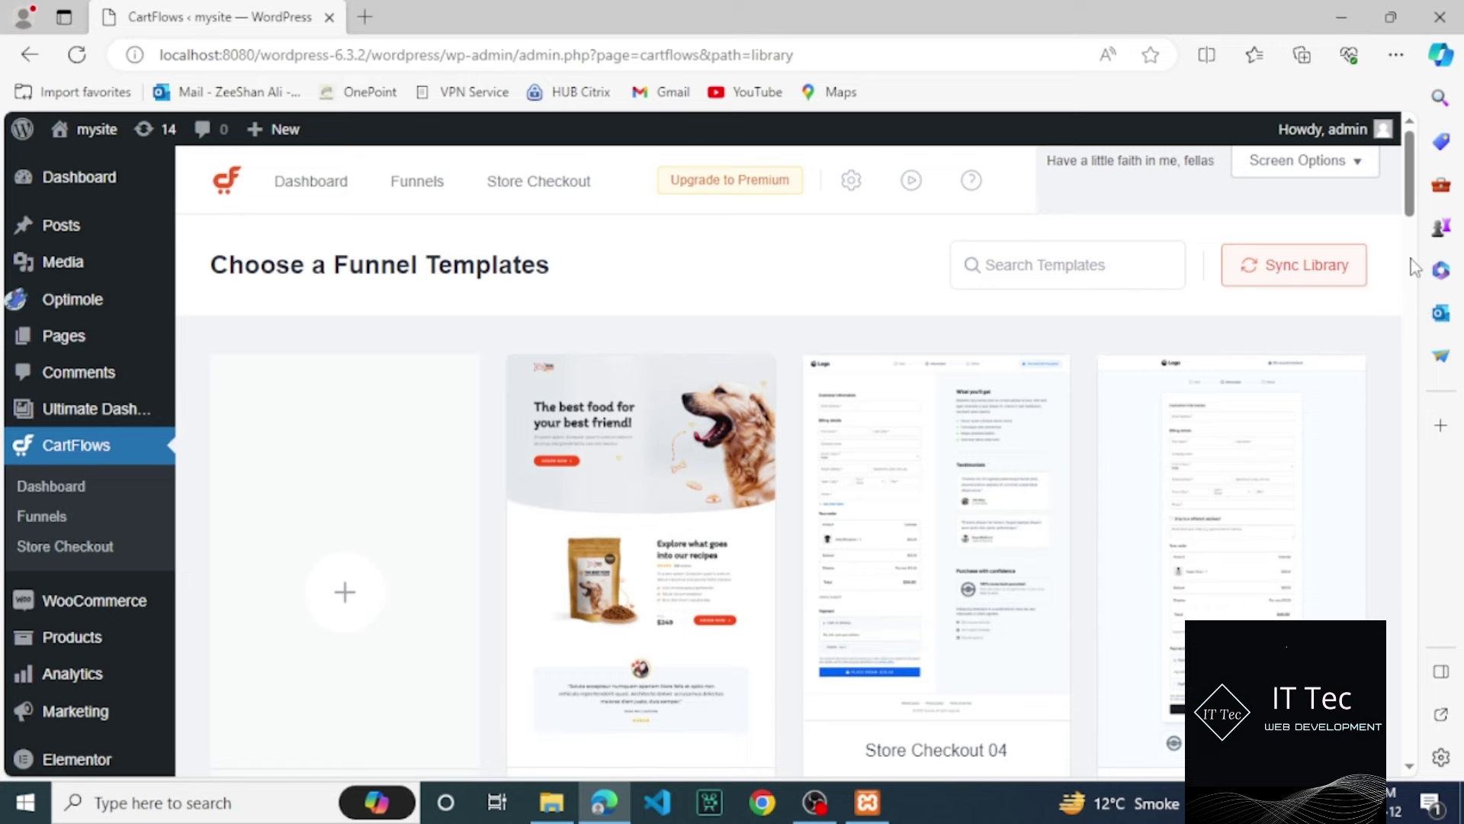
# Step: Find the Store Checkout 02 template in the library and preview all its steps, looking over its checkout page
pyautogui.scroll(-6, 1413, 252)
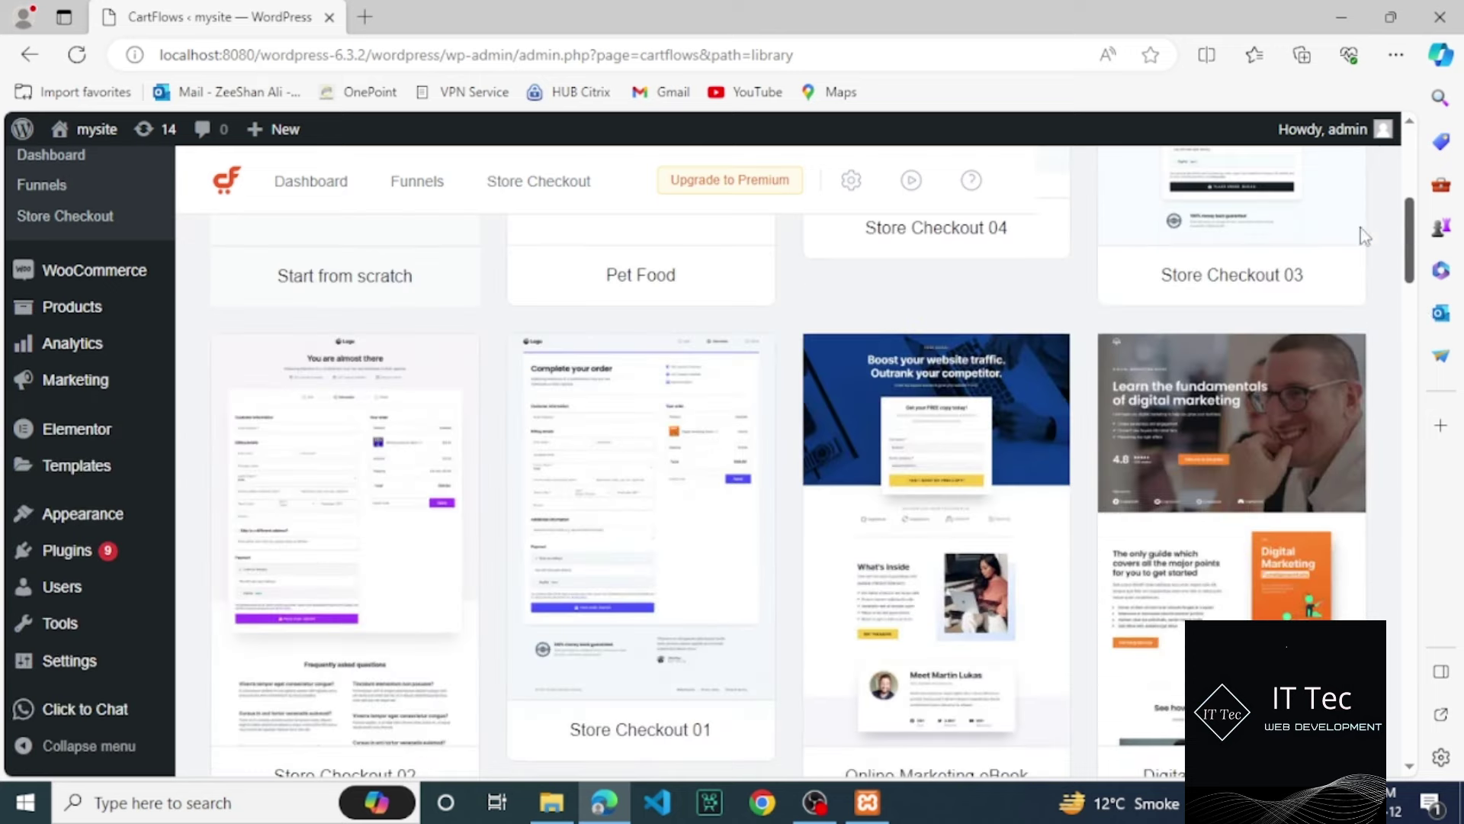
pyautogui.moveTo(431, 476)
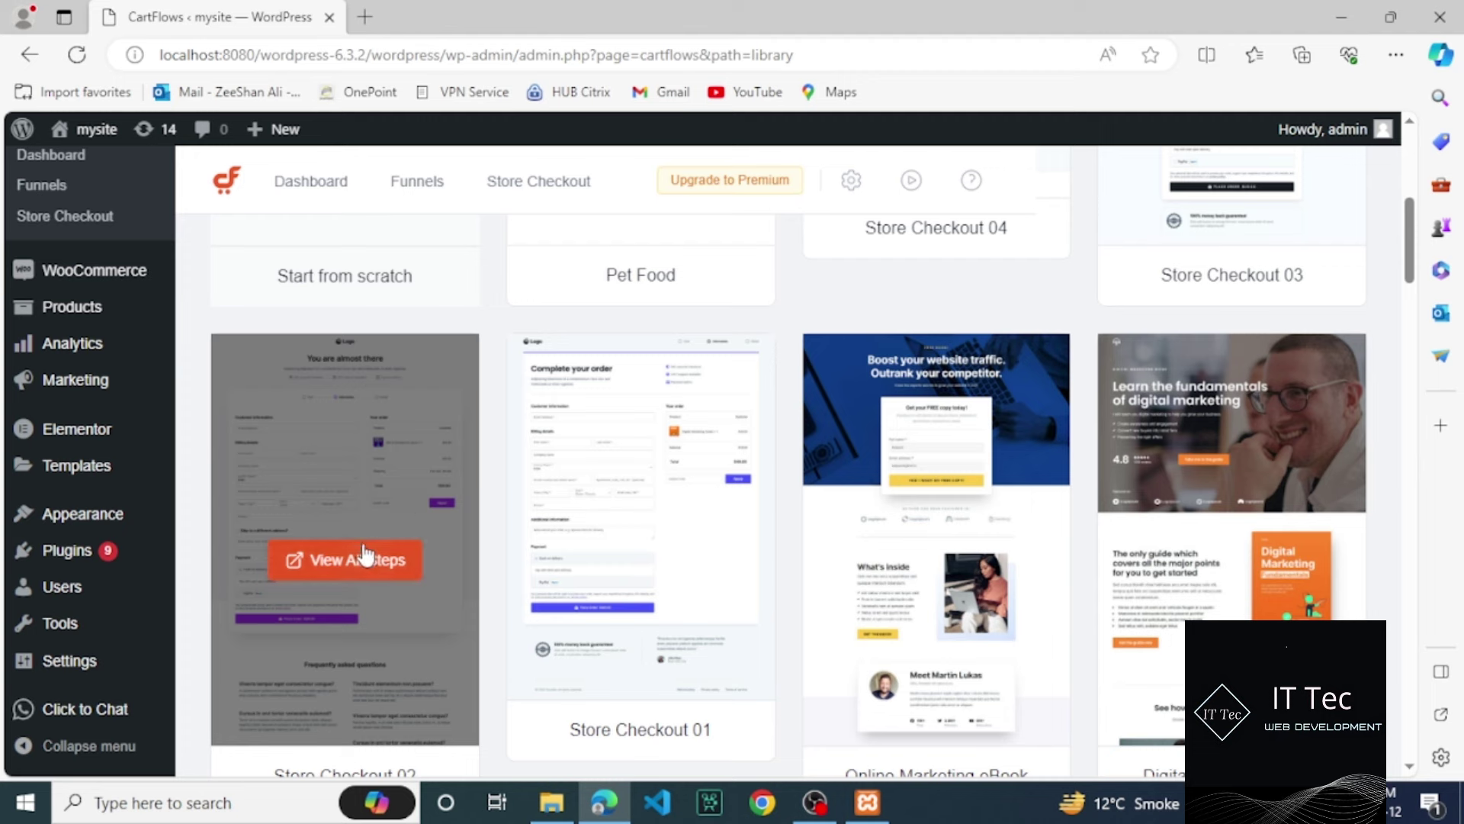
pyautogui.moveTo(597, 514)
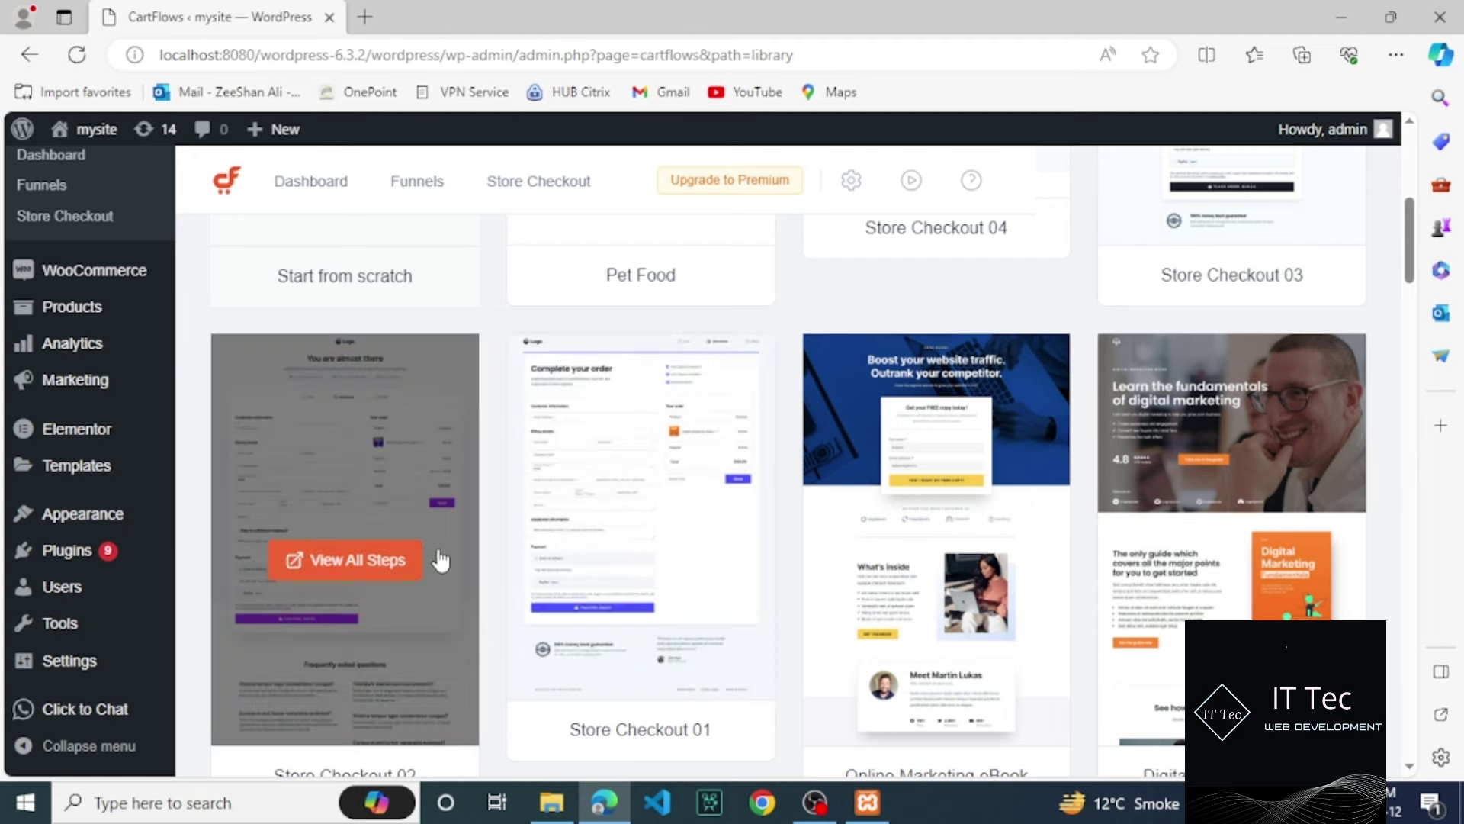
pyautogui.moveTo(342, 601)
pyautogui.click(342, 601)
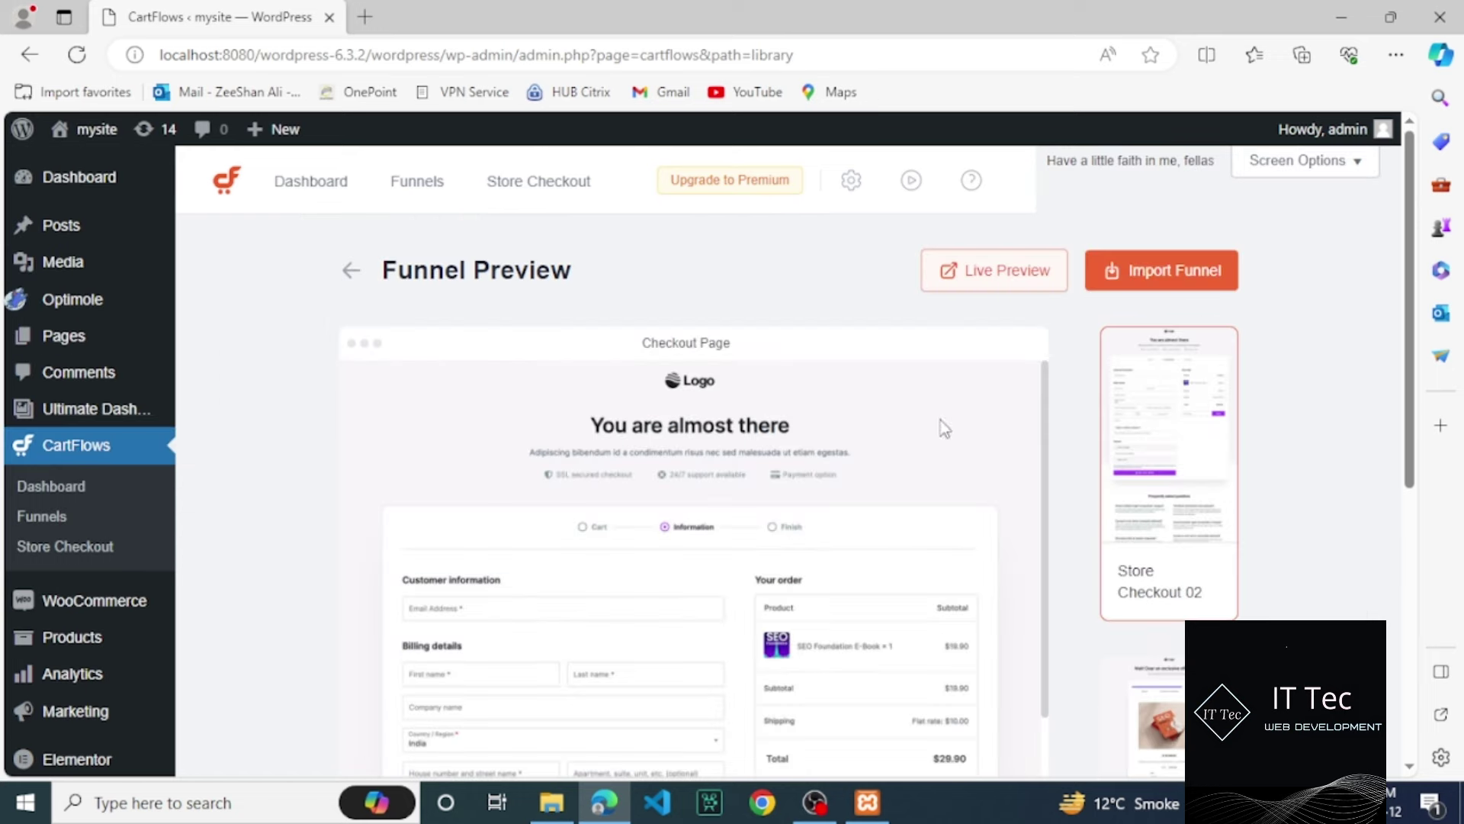
pyautogui.scroll(-3, 1413, 445)
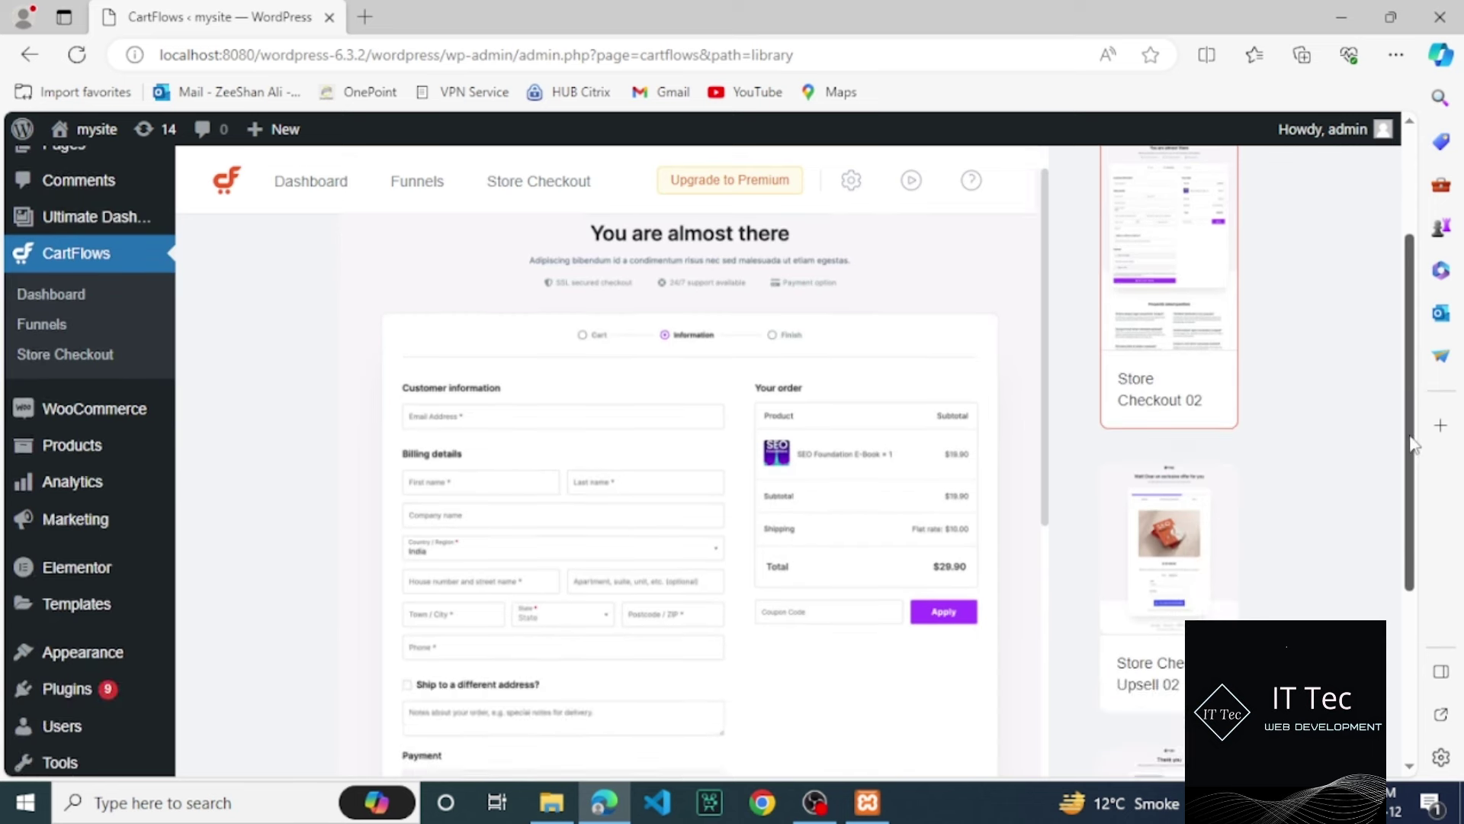
pyautogui.scroll(-1, 1413, 444)
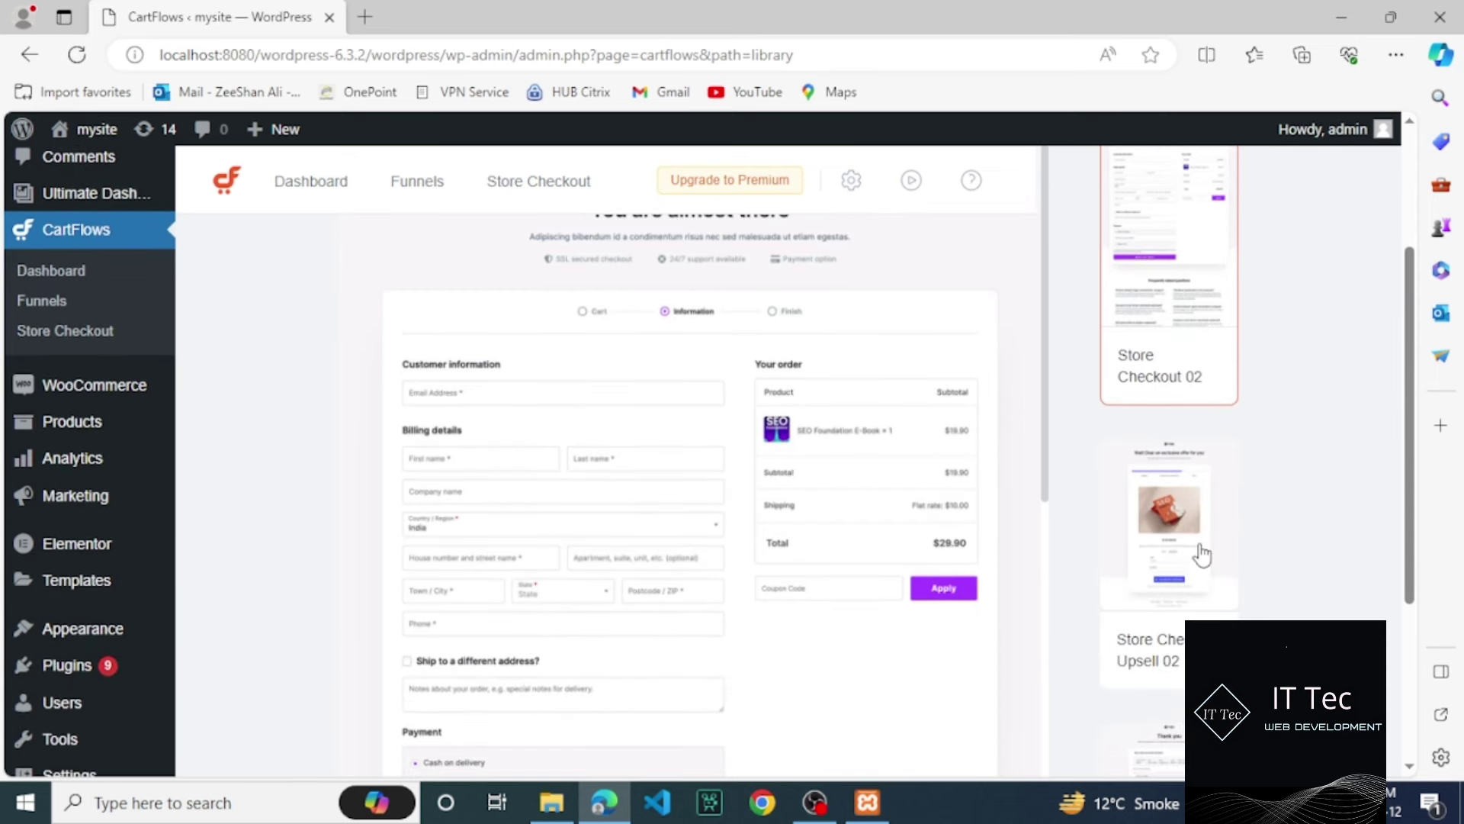
# Step: Inspect the Store Checkout Upsell 02 page in the funnel preview and look over the template's remaining steps
pyautogui.click(1202, 554)
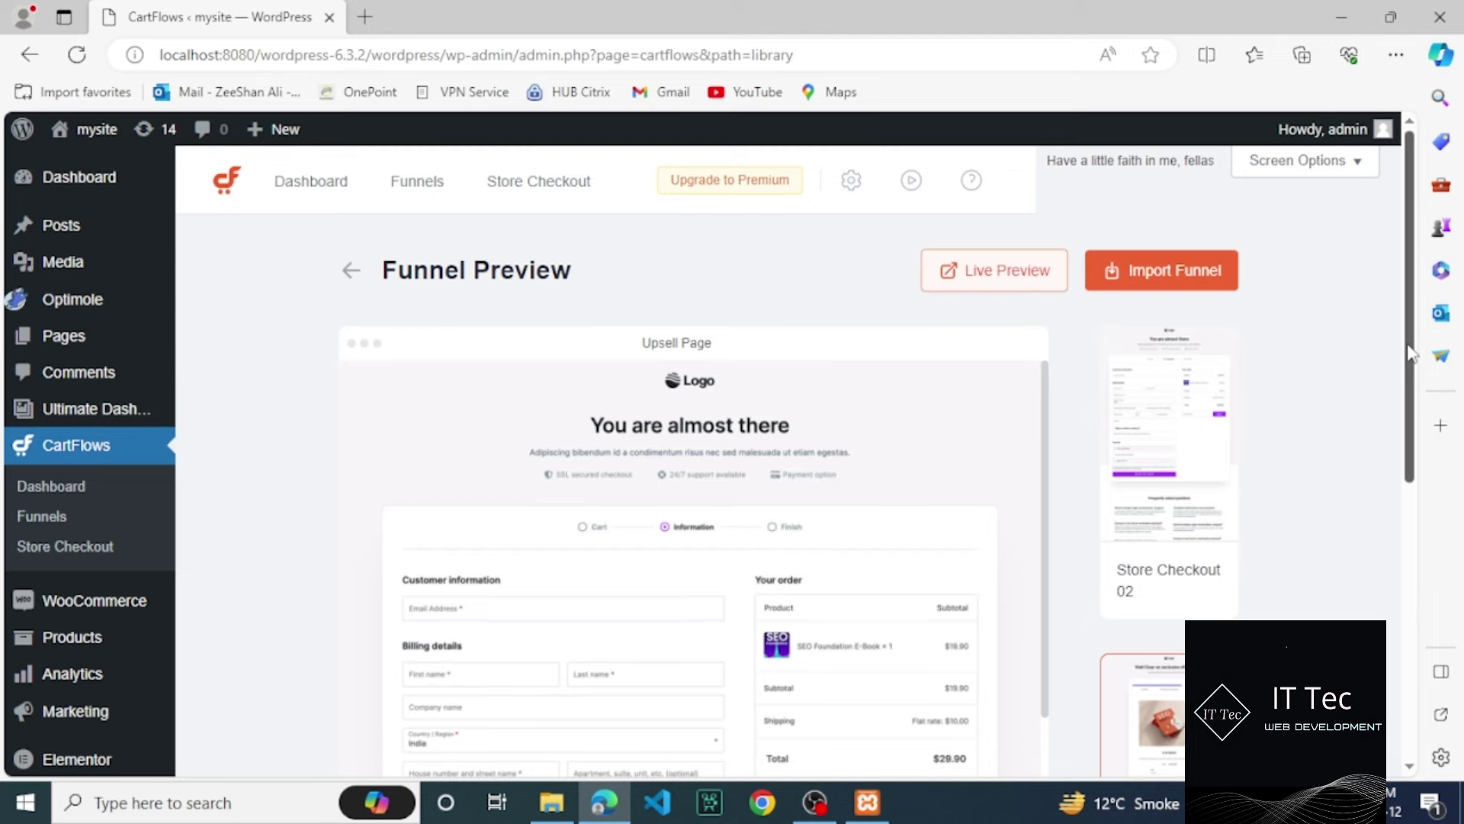
pyautogui.scroll(-3, 1409, 353)
pyautogui.scroll(2, 1420, 469)
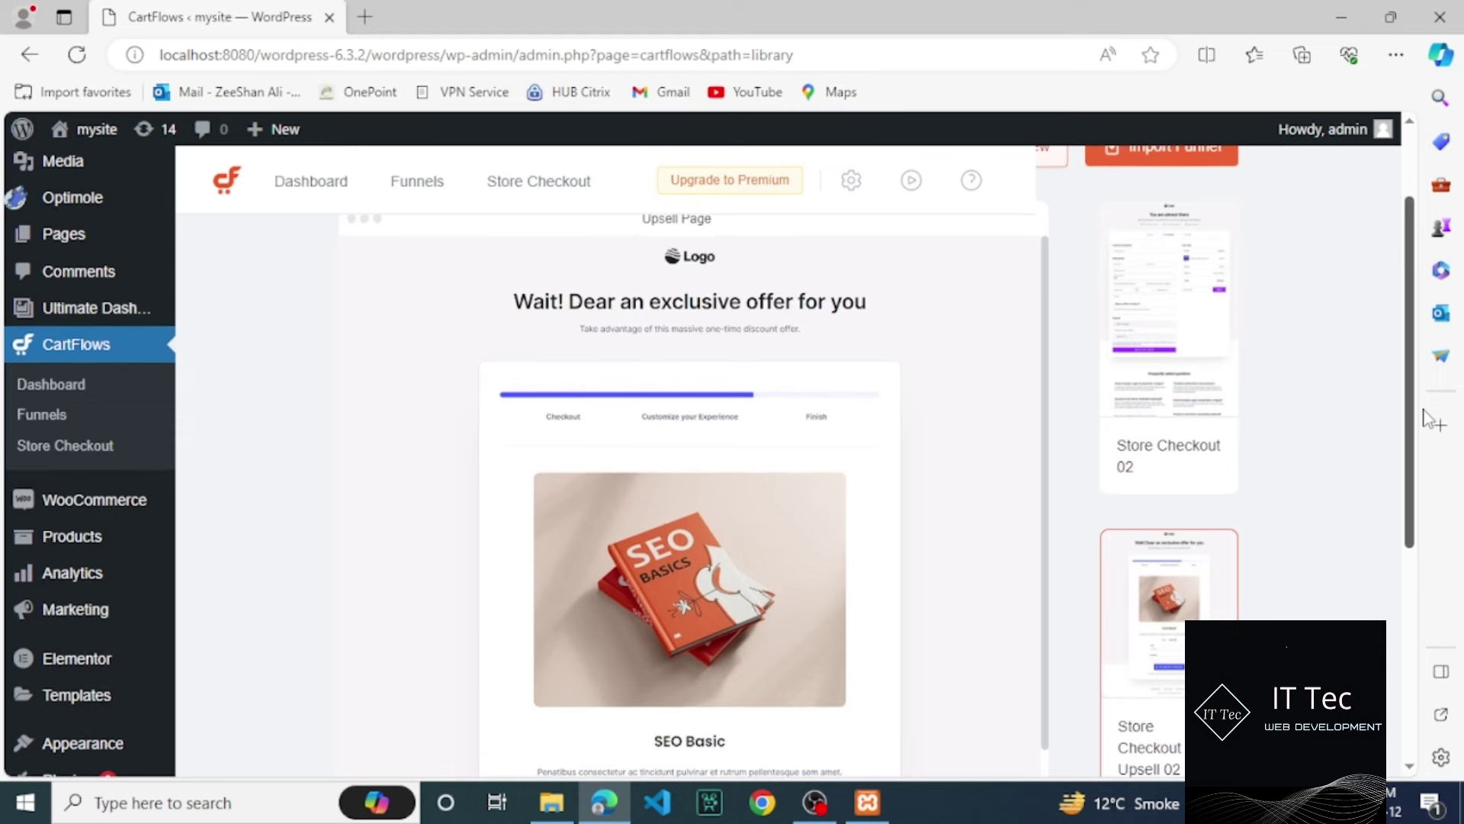
pyautogui.scroll(-2, 1429, 420)
pyautogui.scroll(-1, 1431, 534)
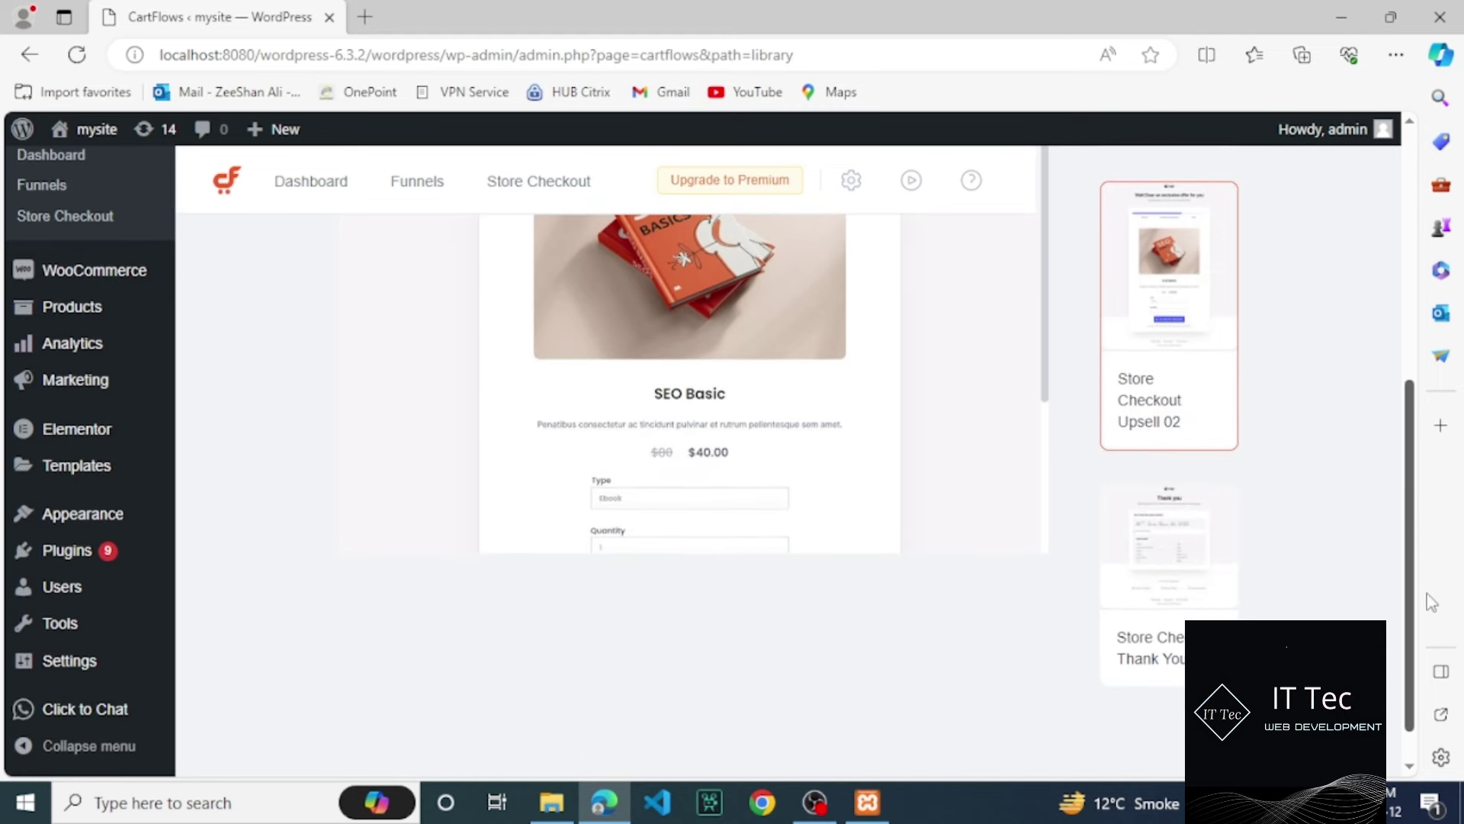
pyautogui.scroll(-1, 1429, 610)
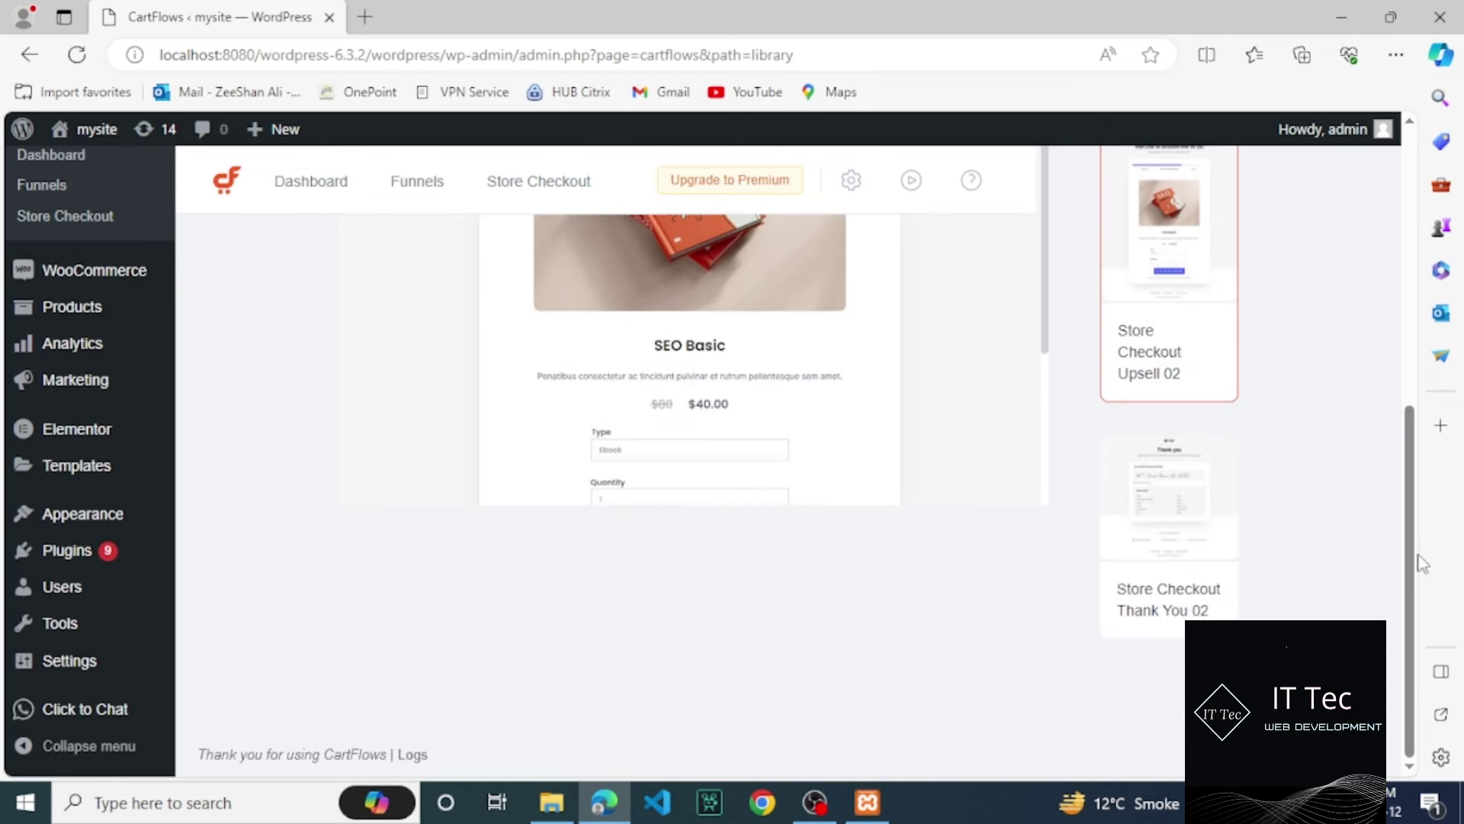
pyautogui.scroll(1, 1398, 478)
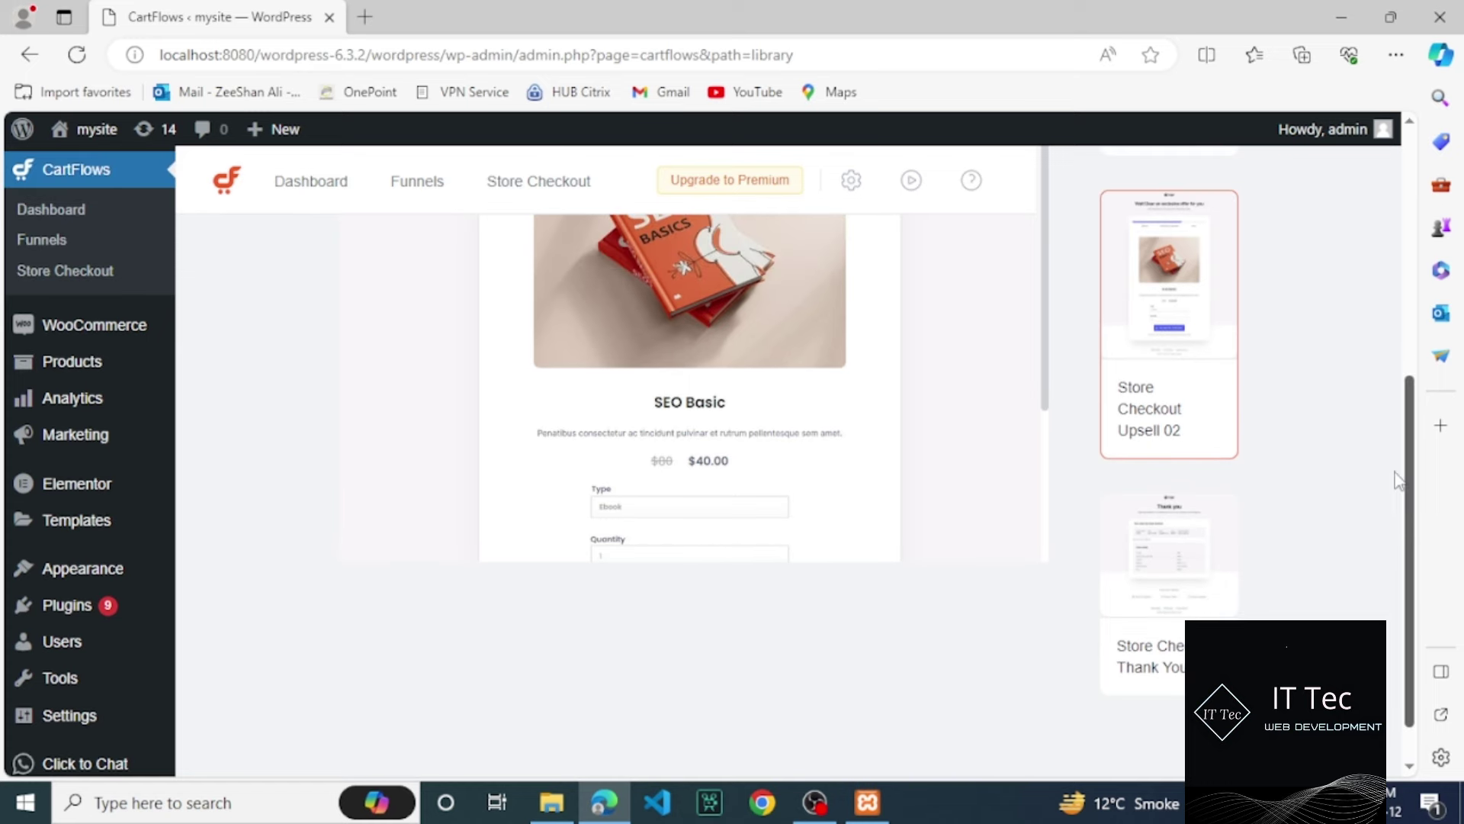
pyautogui.scroll(4, 1398, 479)
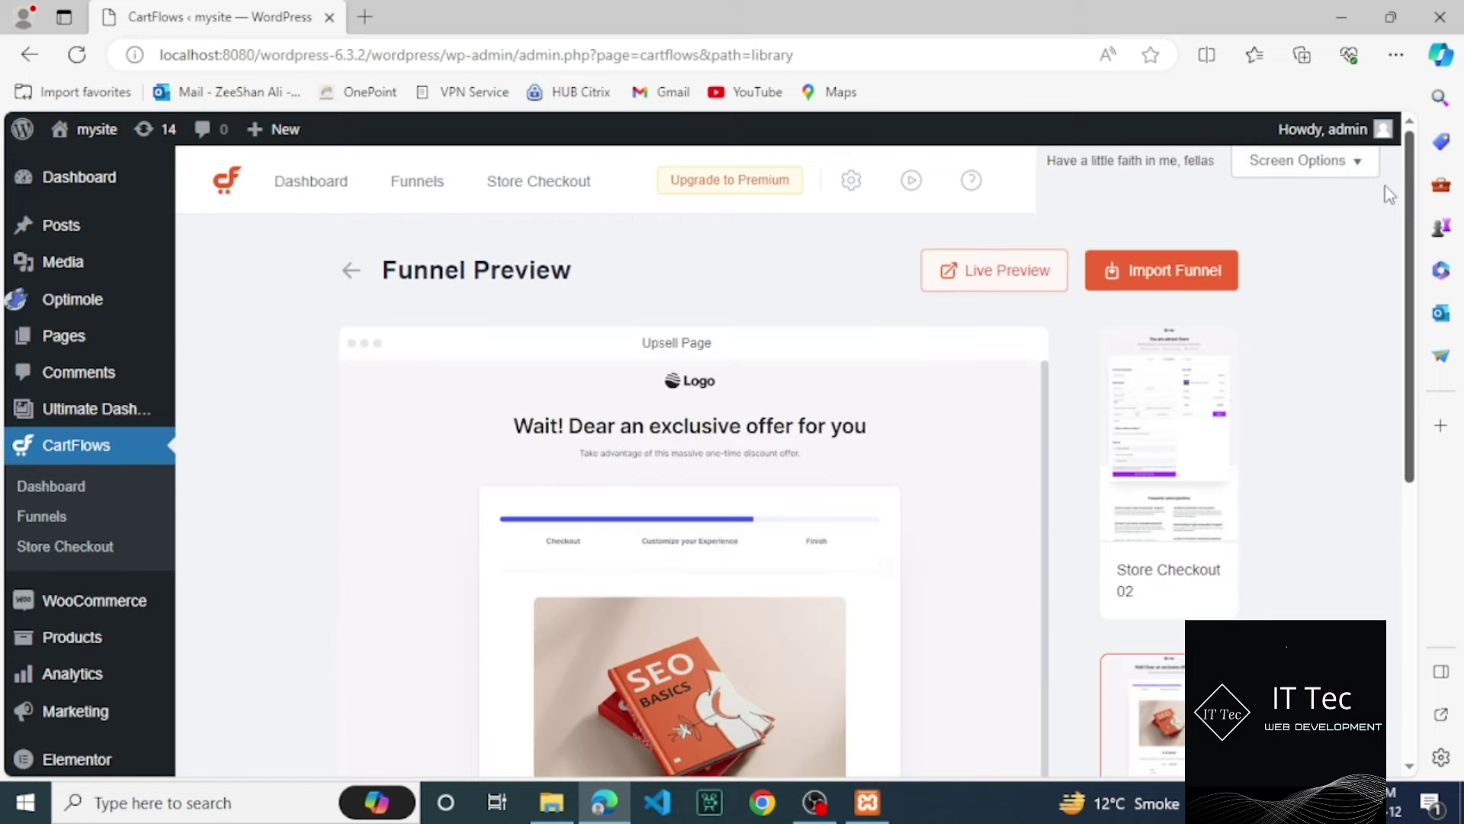
# Step: Import the Store Checkout 02 funnel under the name "globel" and look over its funnel steps
pyautogui.click(1189, 268)
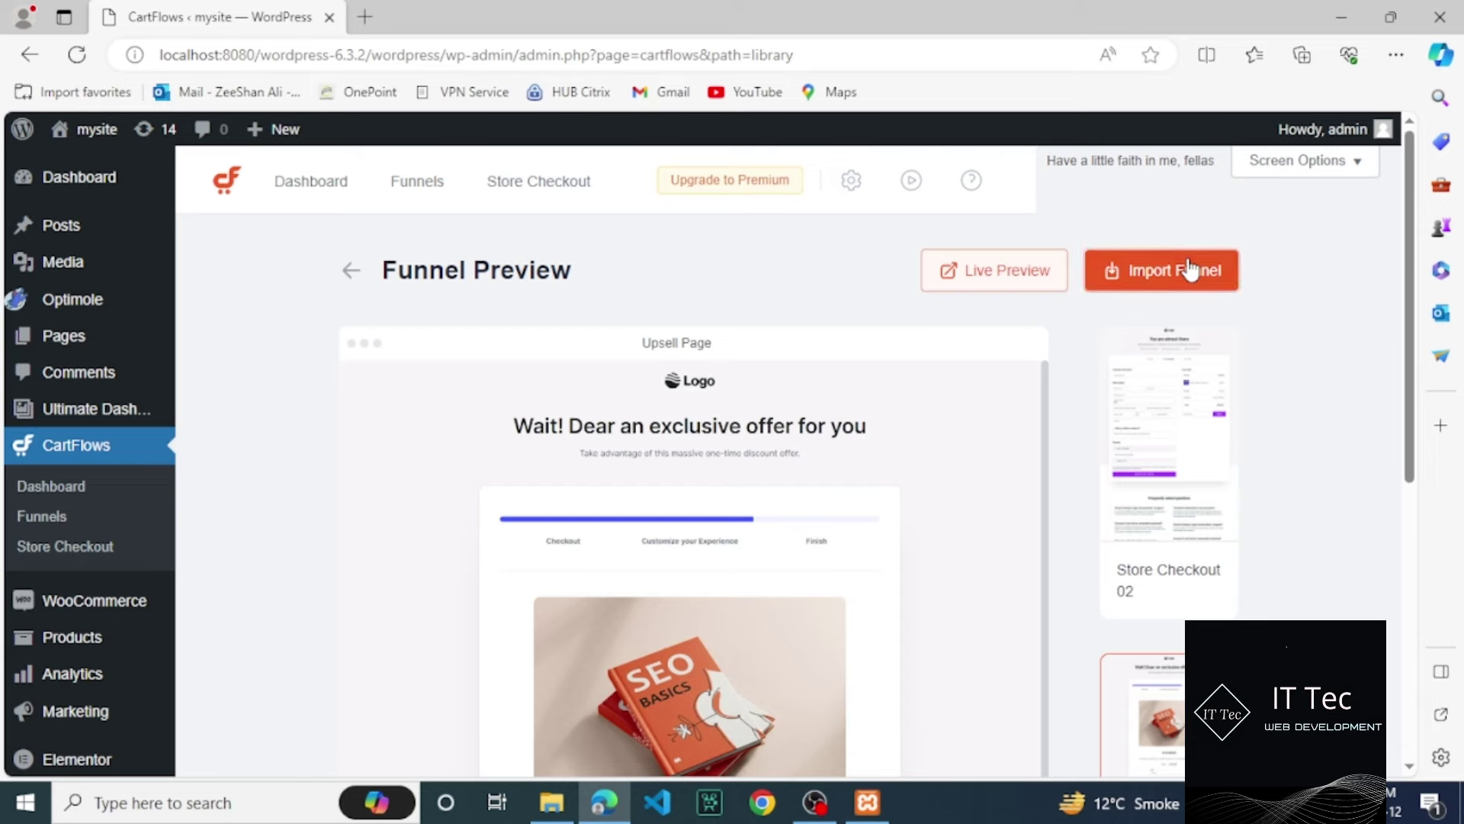
pyautogui.click(773, 442)
pyautogui.write('globel')
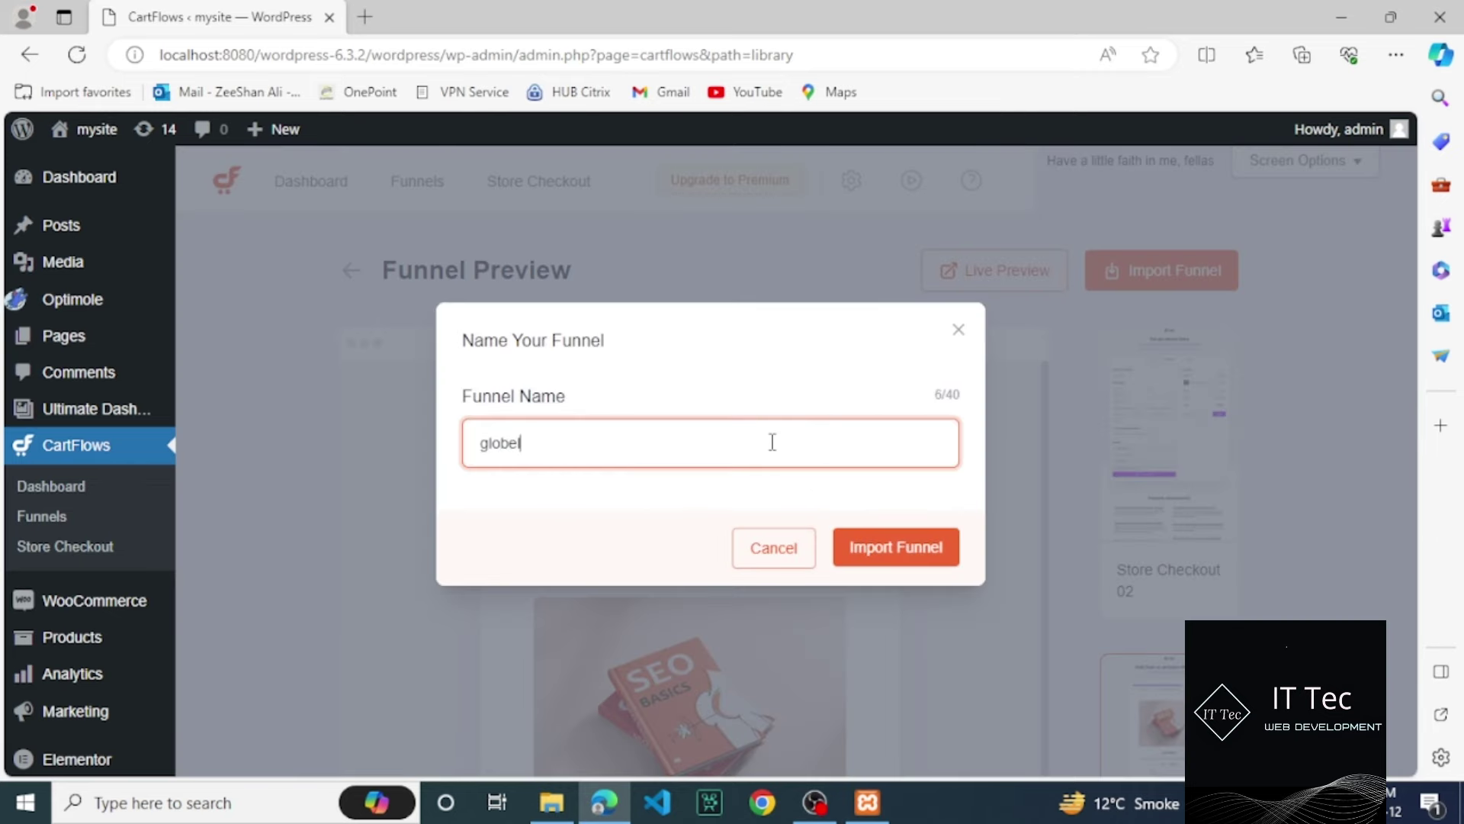
pyautogui.click(861, 541)
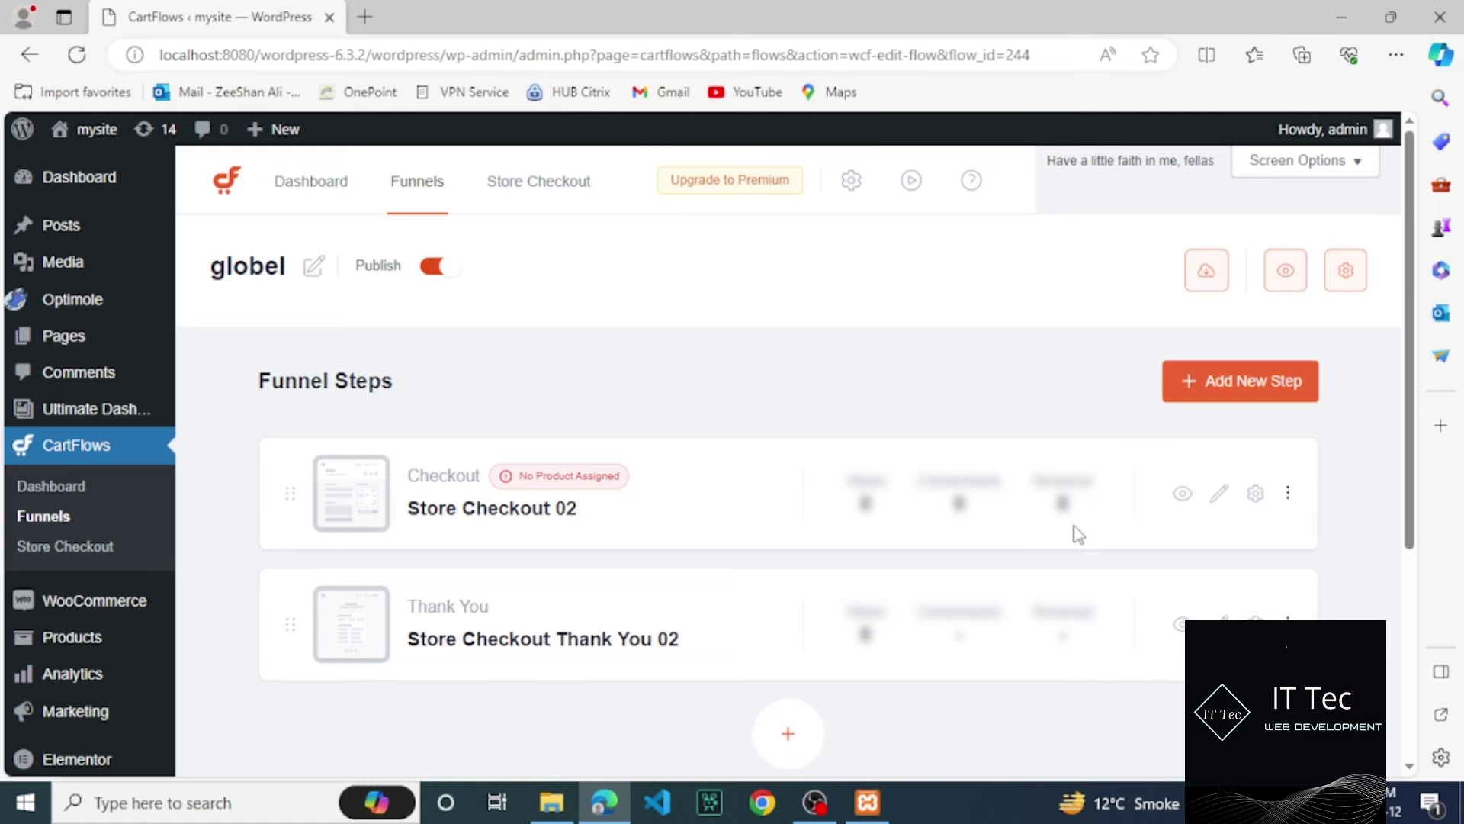
pyautogui.moveTo(1406, 442); pyautogui.dragTo(1406, 507)
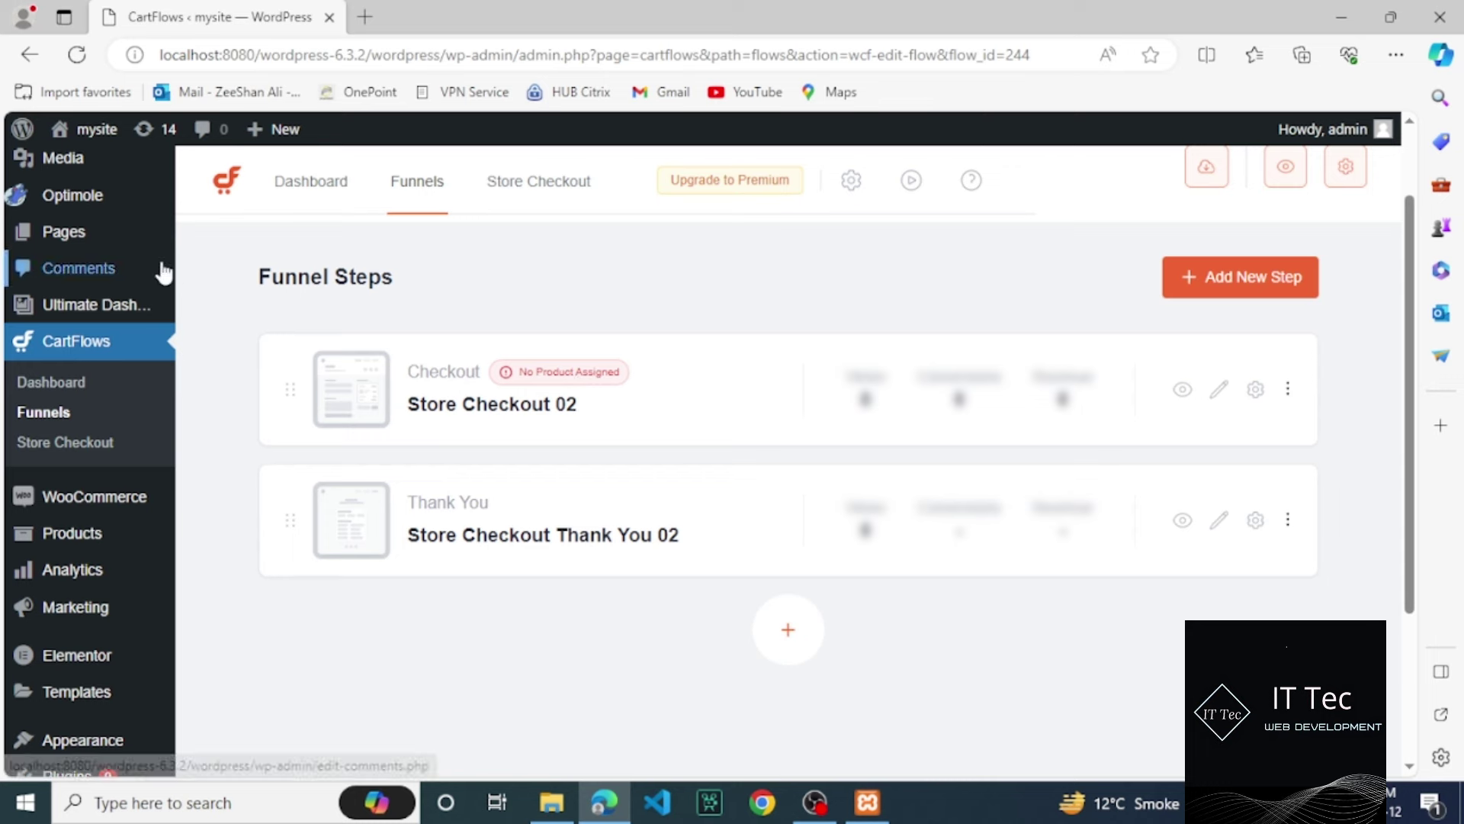
# Step: Visit the site's store and look over the products on the Shop page
pyautogui.moveTo(84, 139)
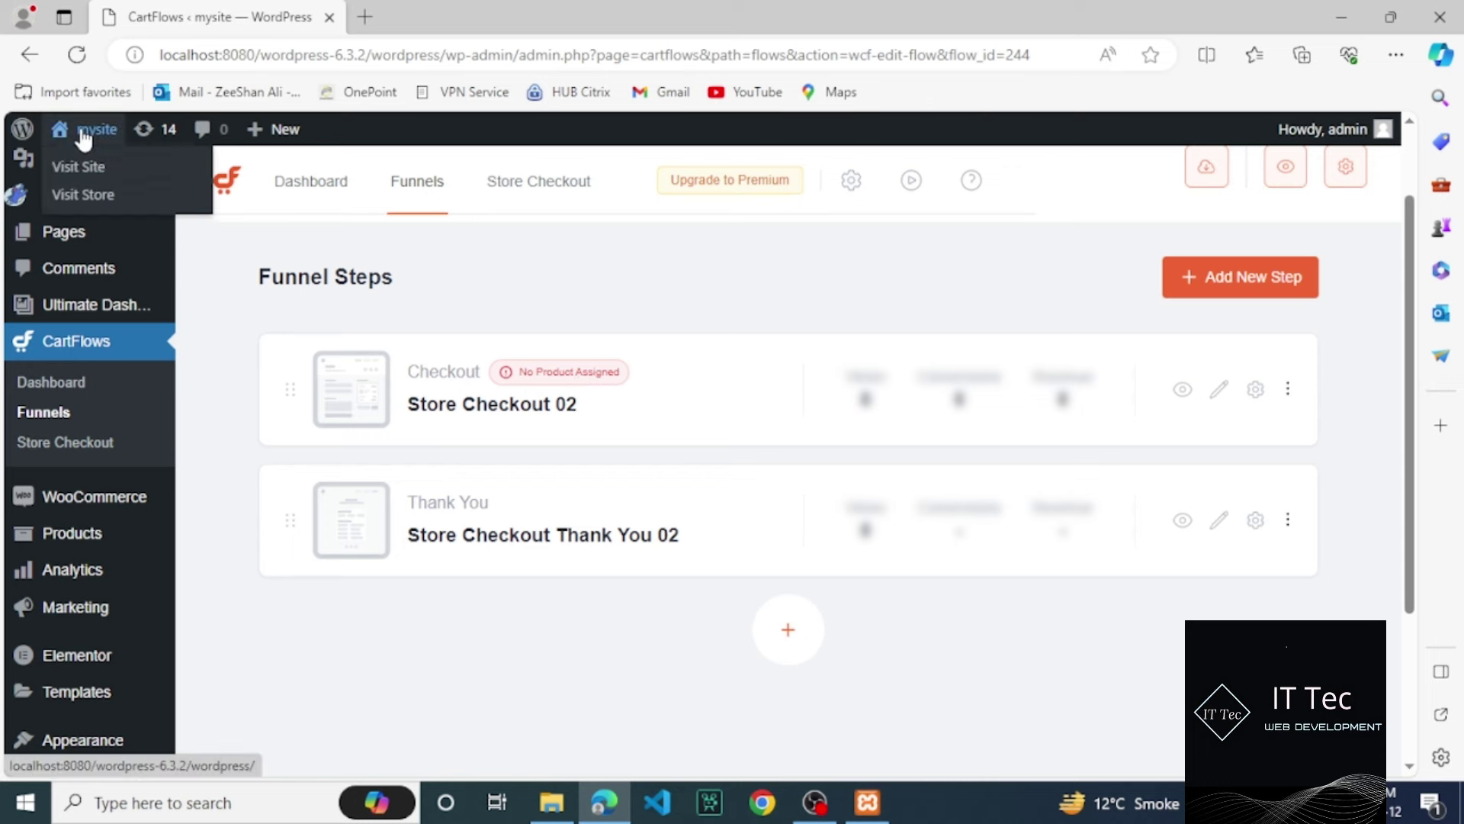
pyautogui.click(100, 196)
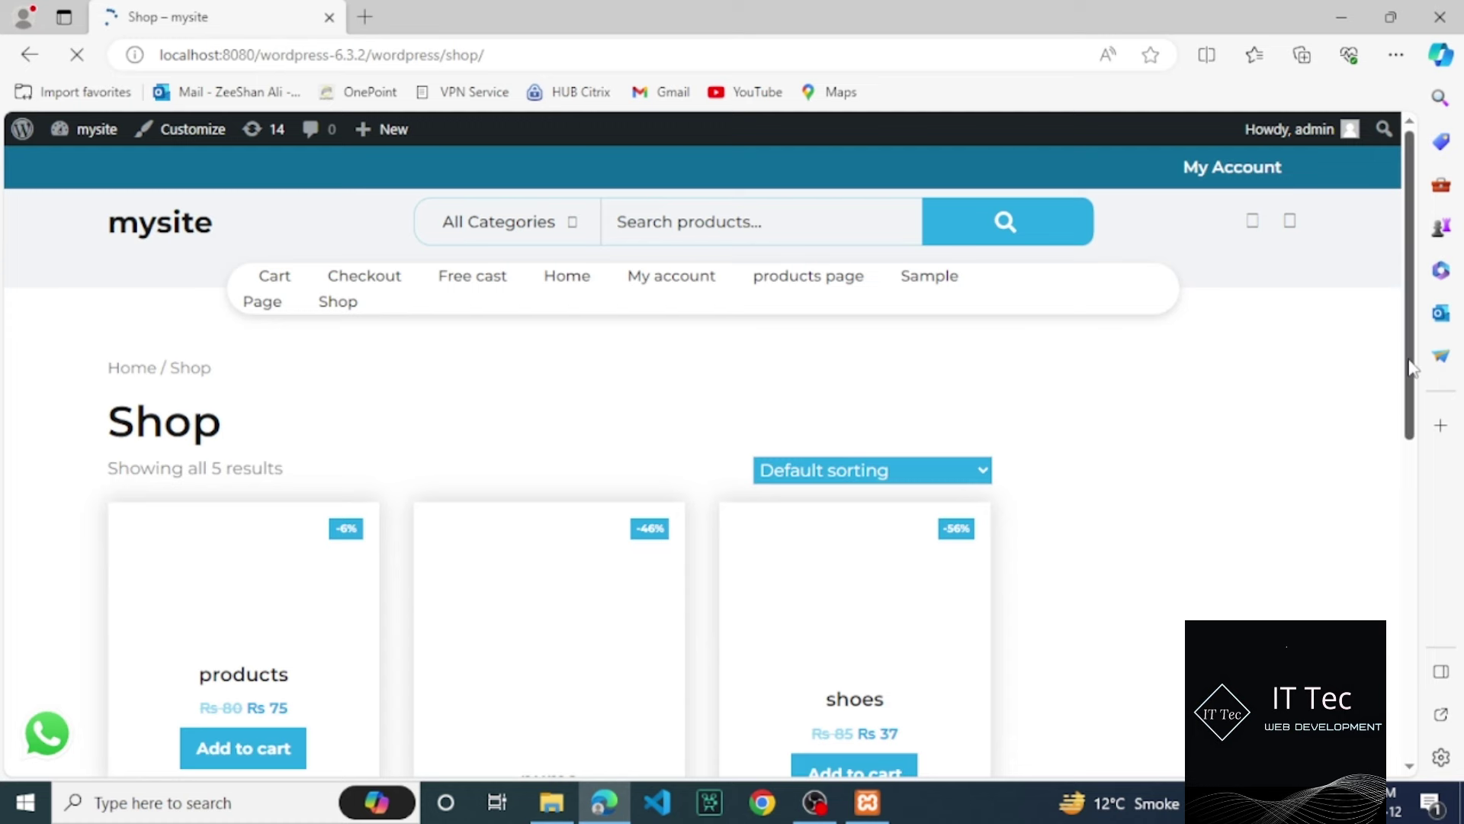
pyautogui.moveTo(1413, 376); pyautogui.dragTo(1407, 487)
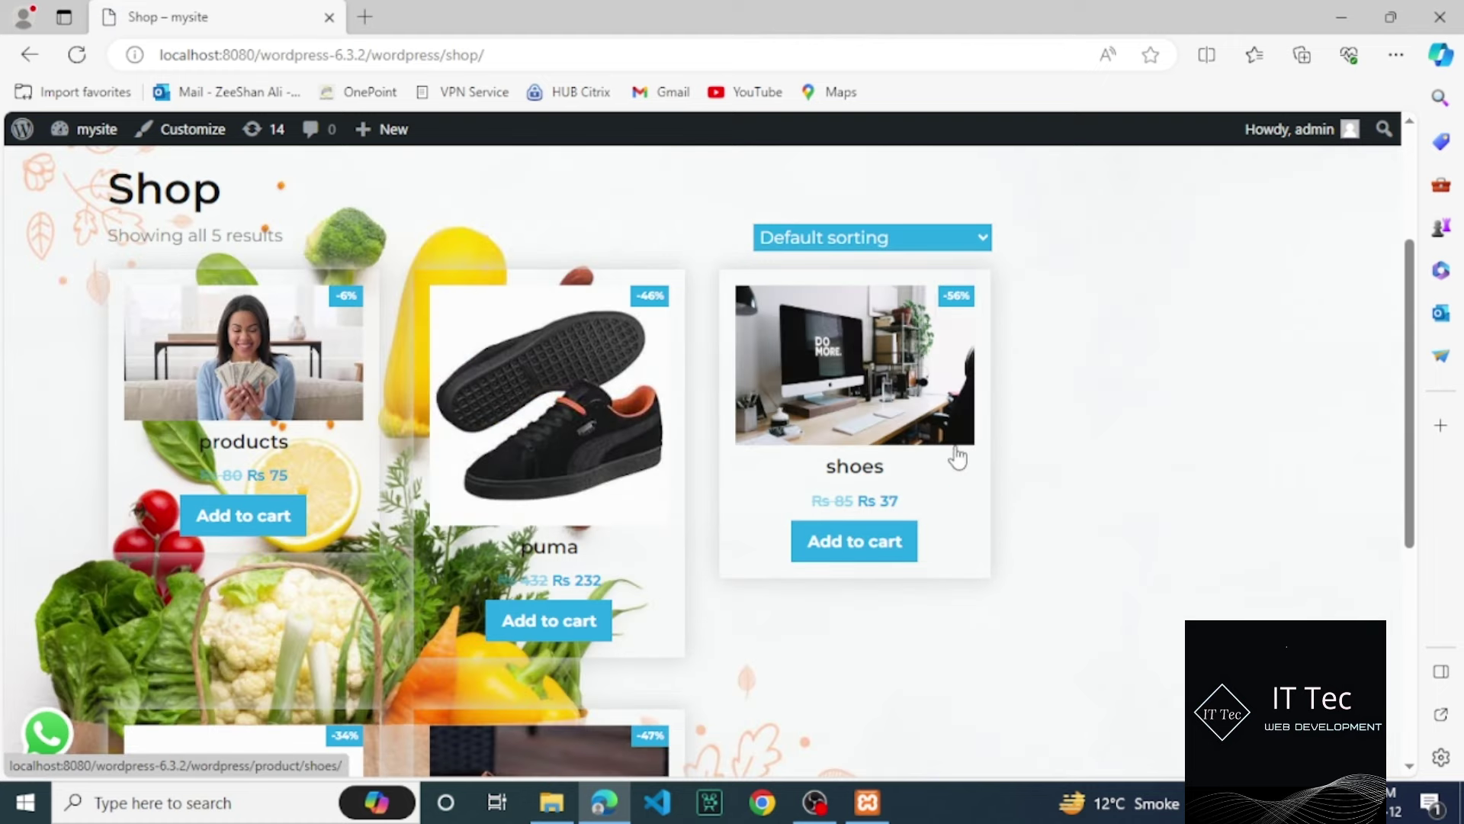
# Step: Add the puma product to the cart and view the cart page
pyautogui.click(536, 644)
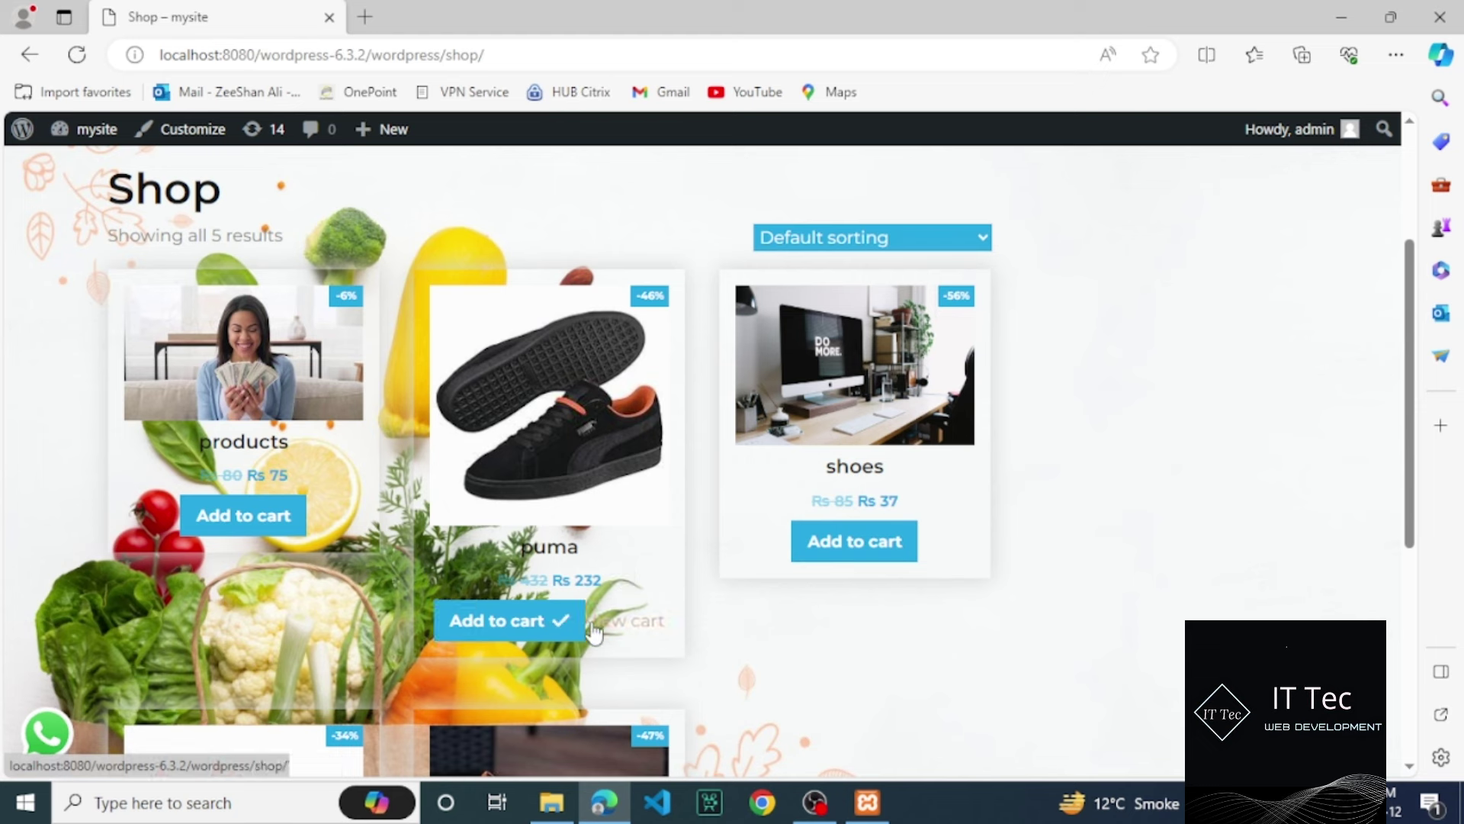
pyautogui.click(548, 634)
pyautogui.click(597, 630)
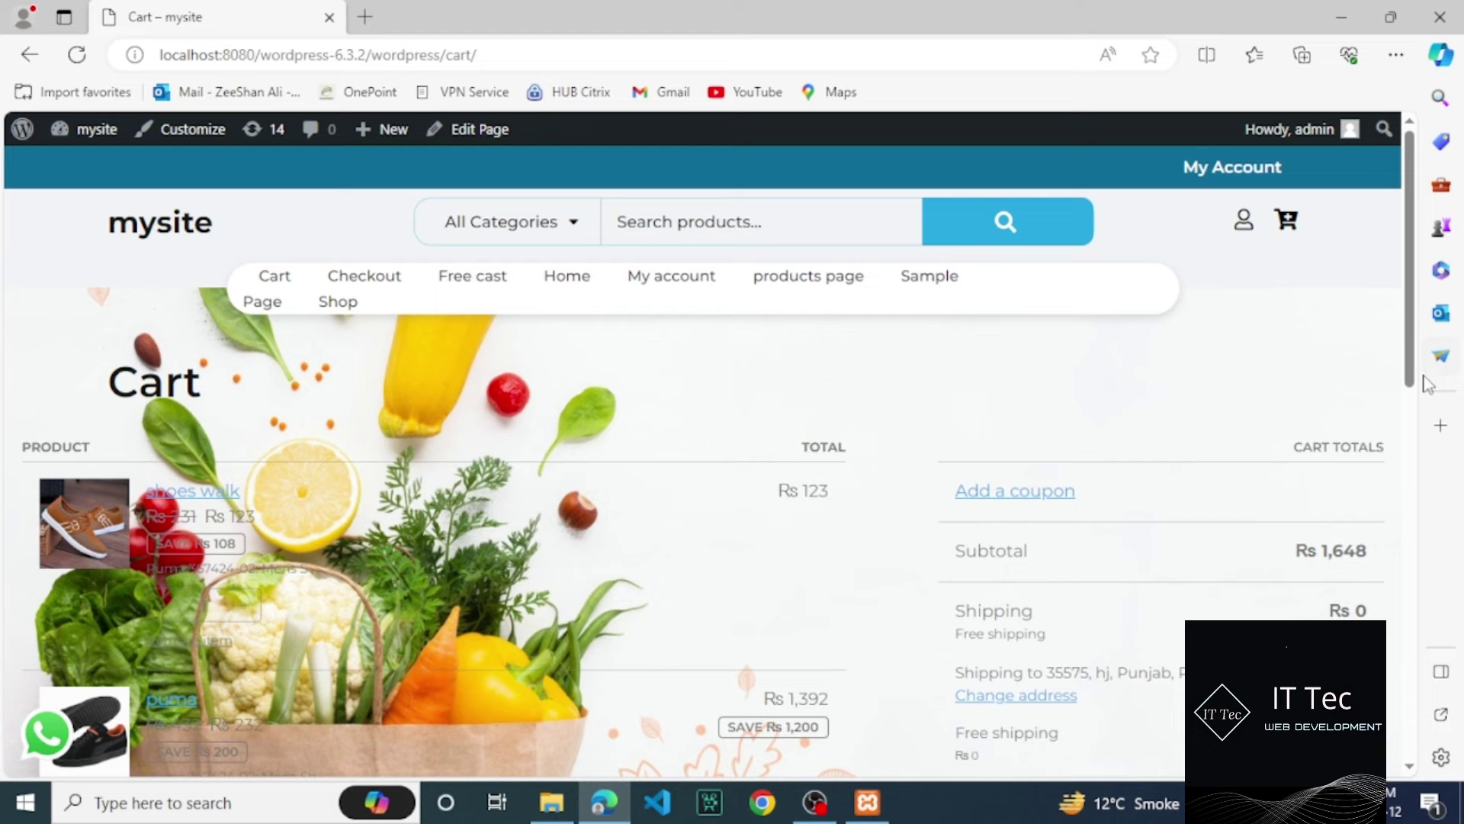
pyautogui.moveTo(1410, 377)
pyautogui.mouseDown()
pyautogui.moveTo(1409, 719)
pyautogui.moveTo(1408, 381)
pyautogui.mouseUp()
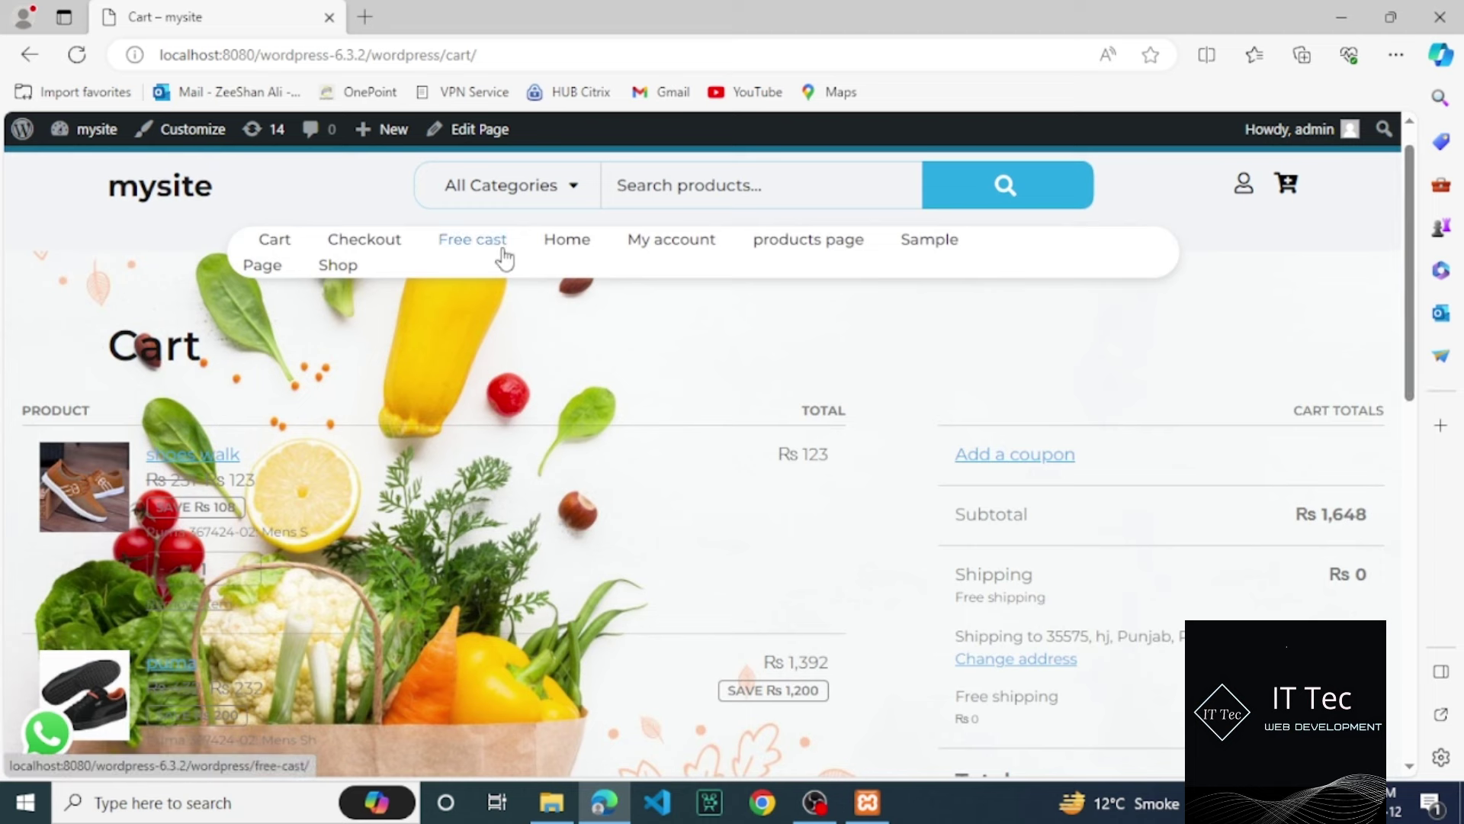
pyautogui.moveTo(363, 139)
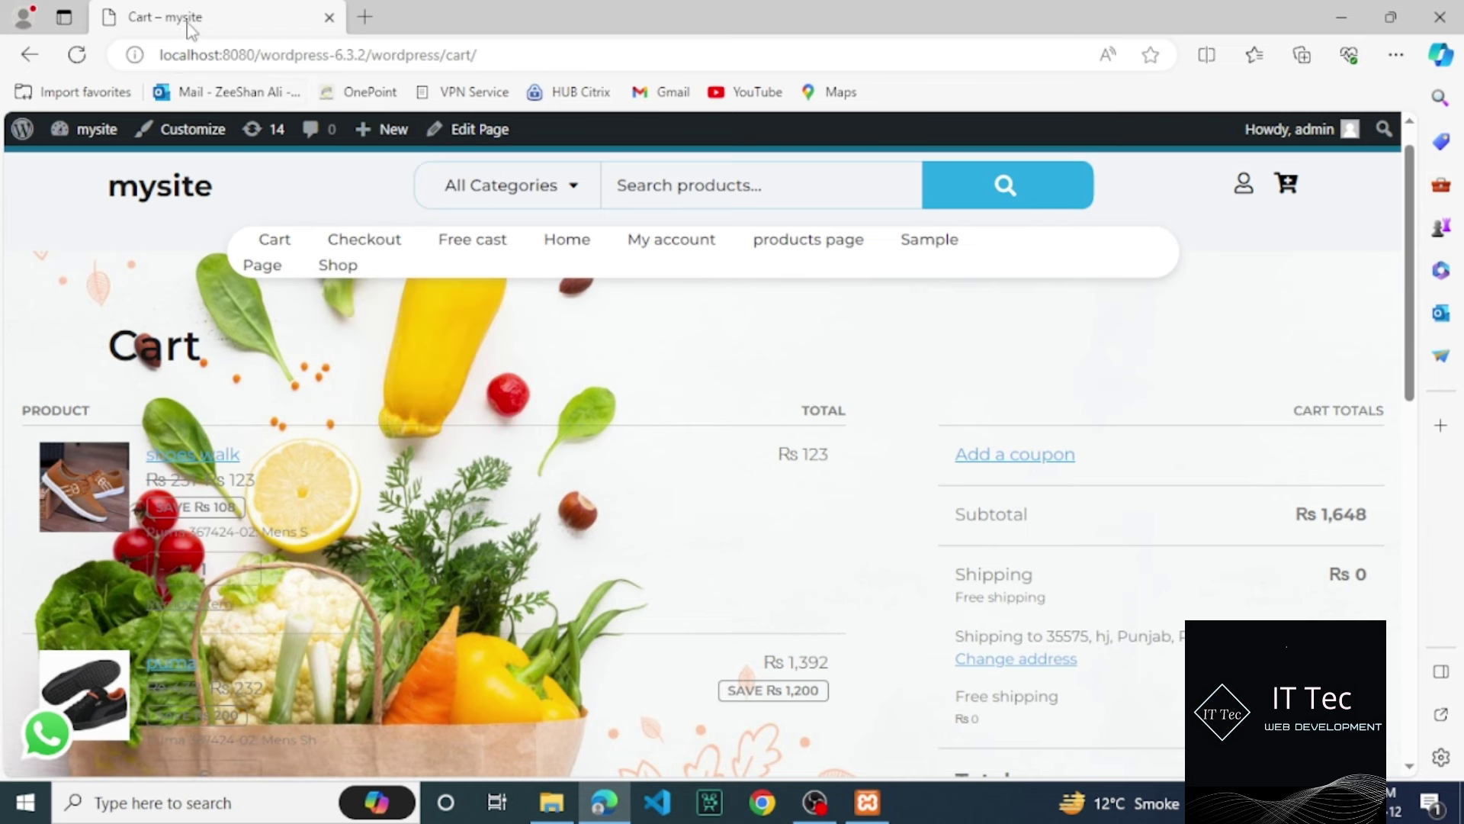
# Step: Leave the cart, return to the WordPress admin area and open the CartFlows dashboard
pyautogui.click(29, 57)
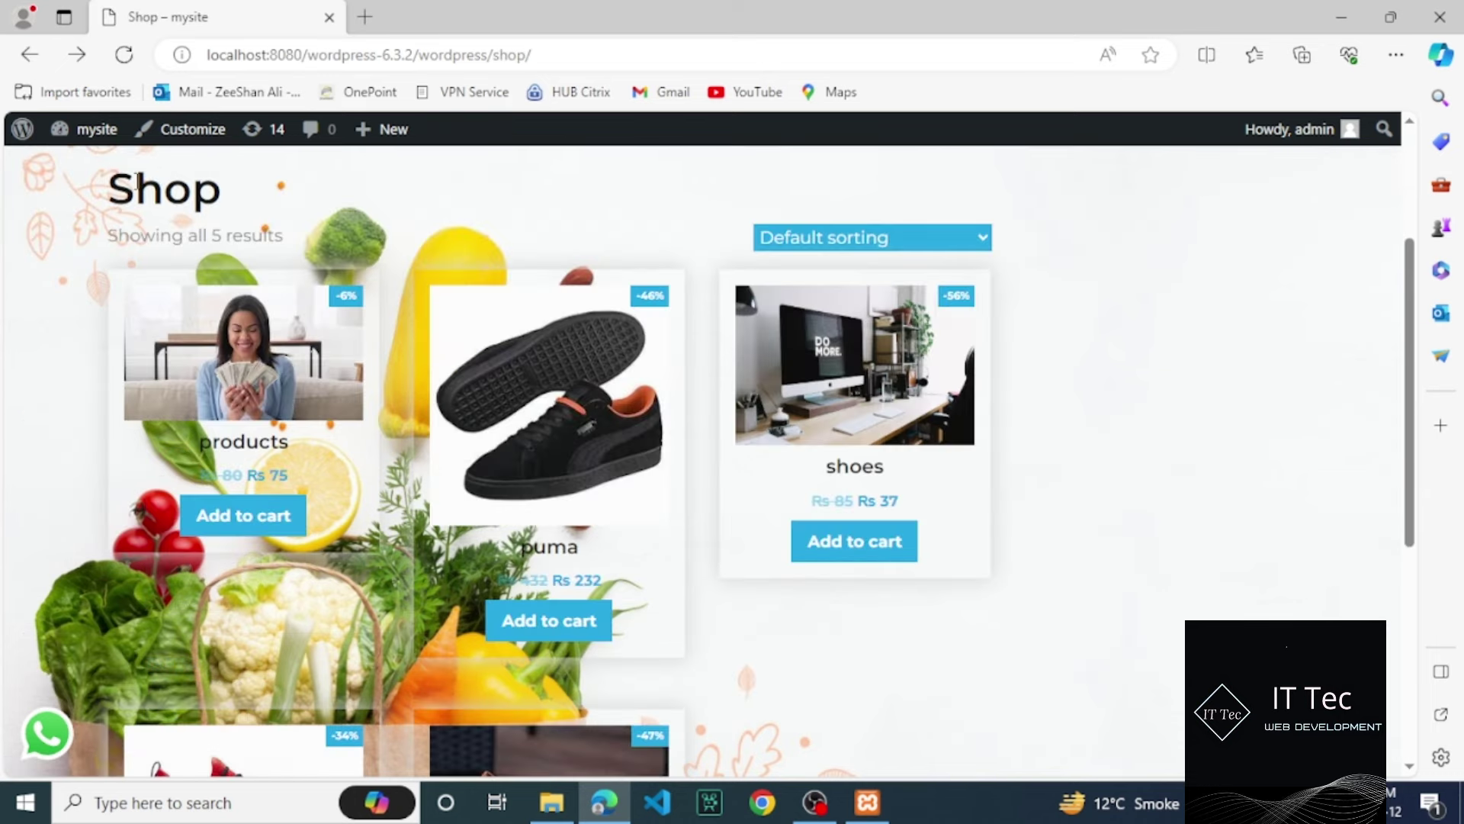
pyautogui.click(23, 141)
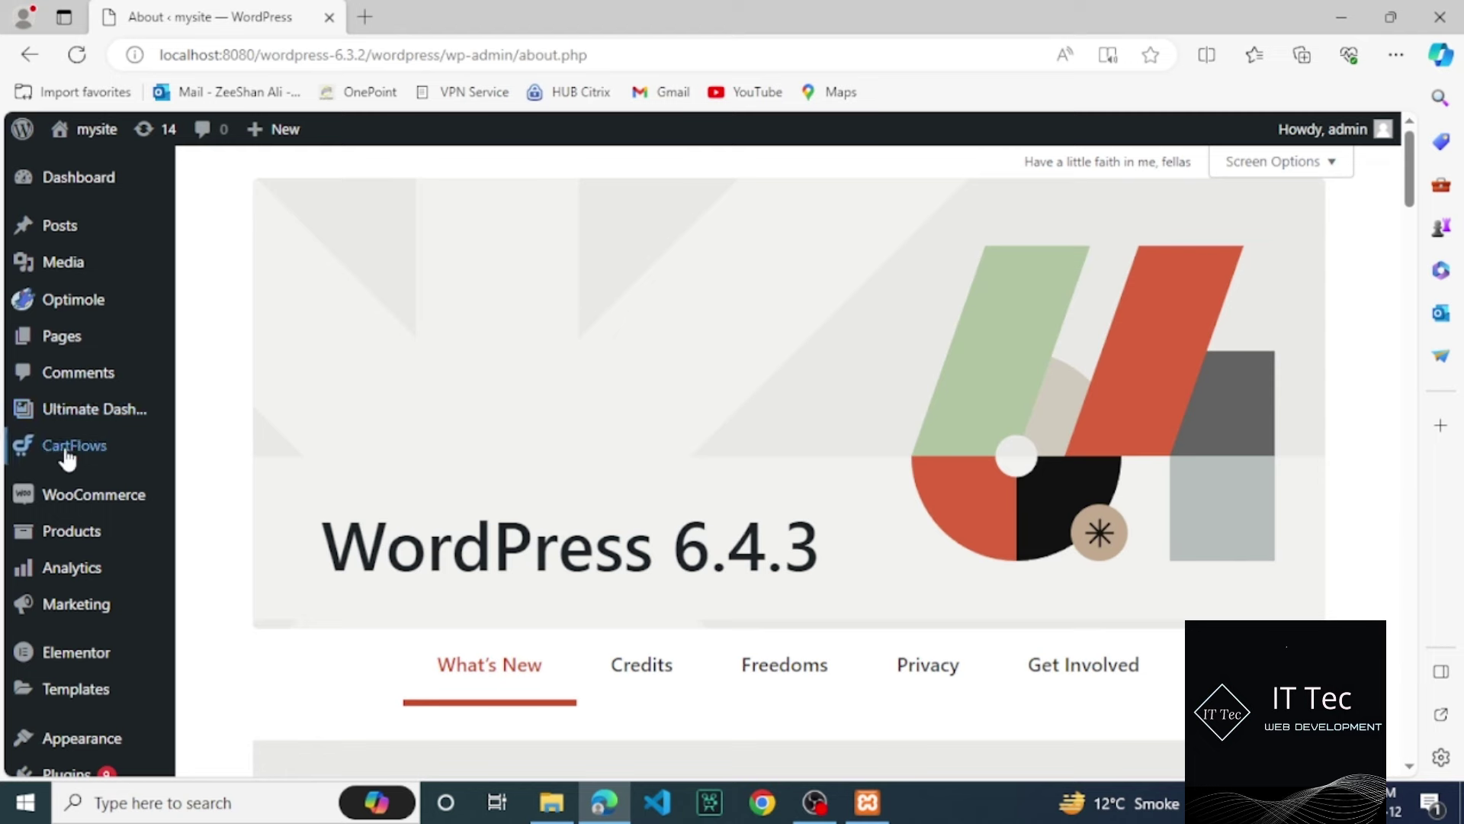
pyautogui.click(67, 456)
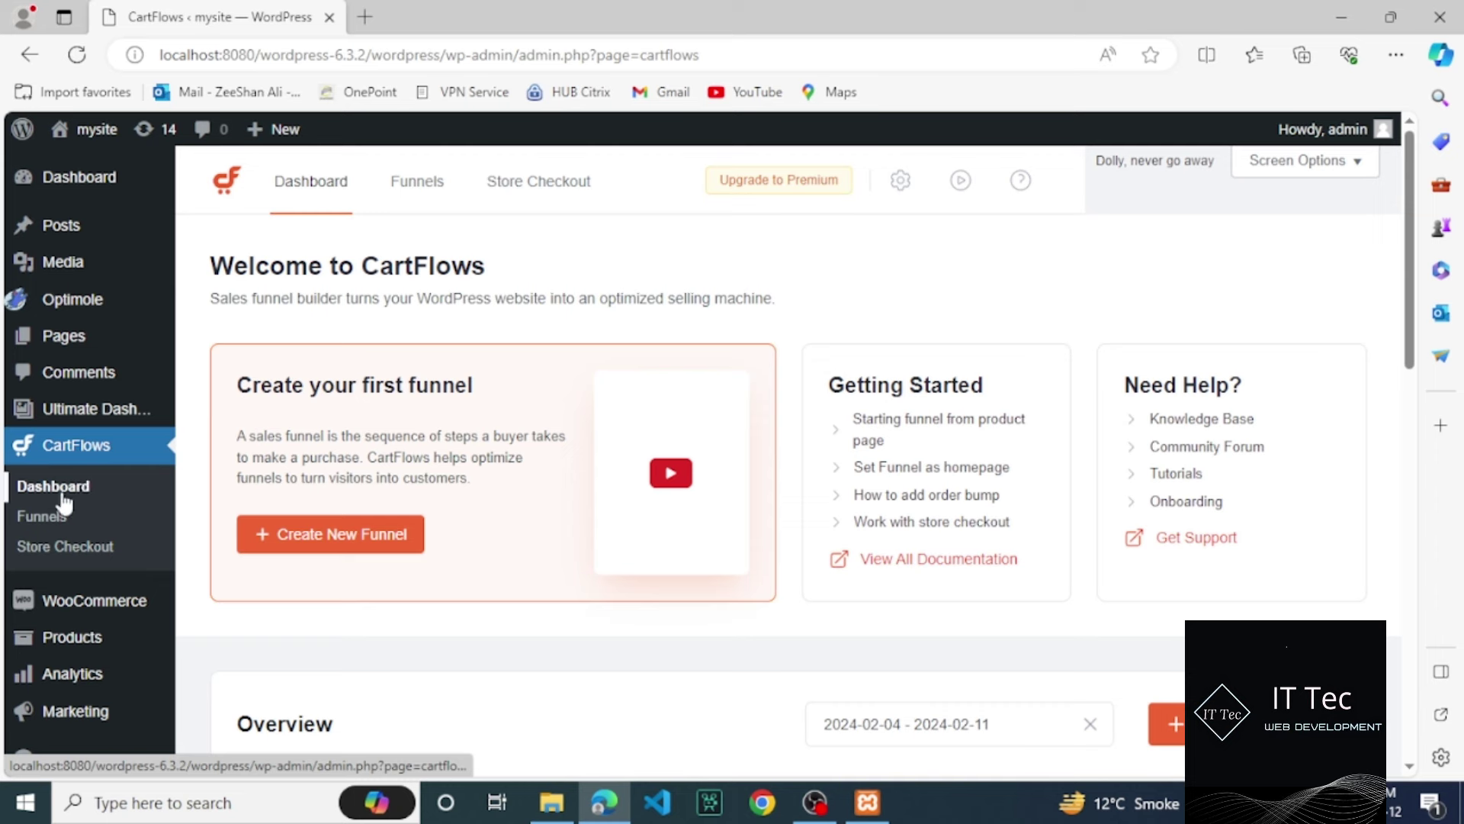
pyautogui.click(65, 500)
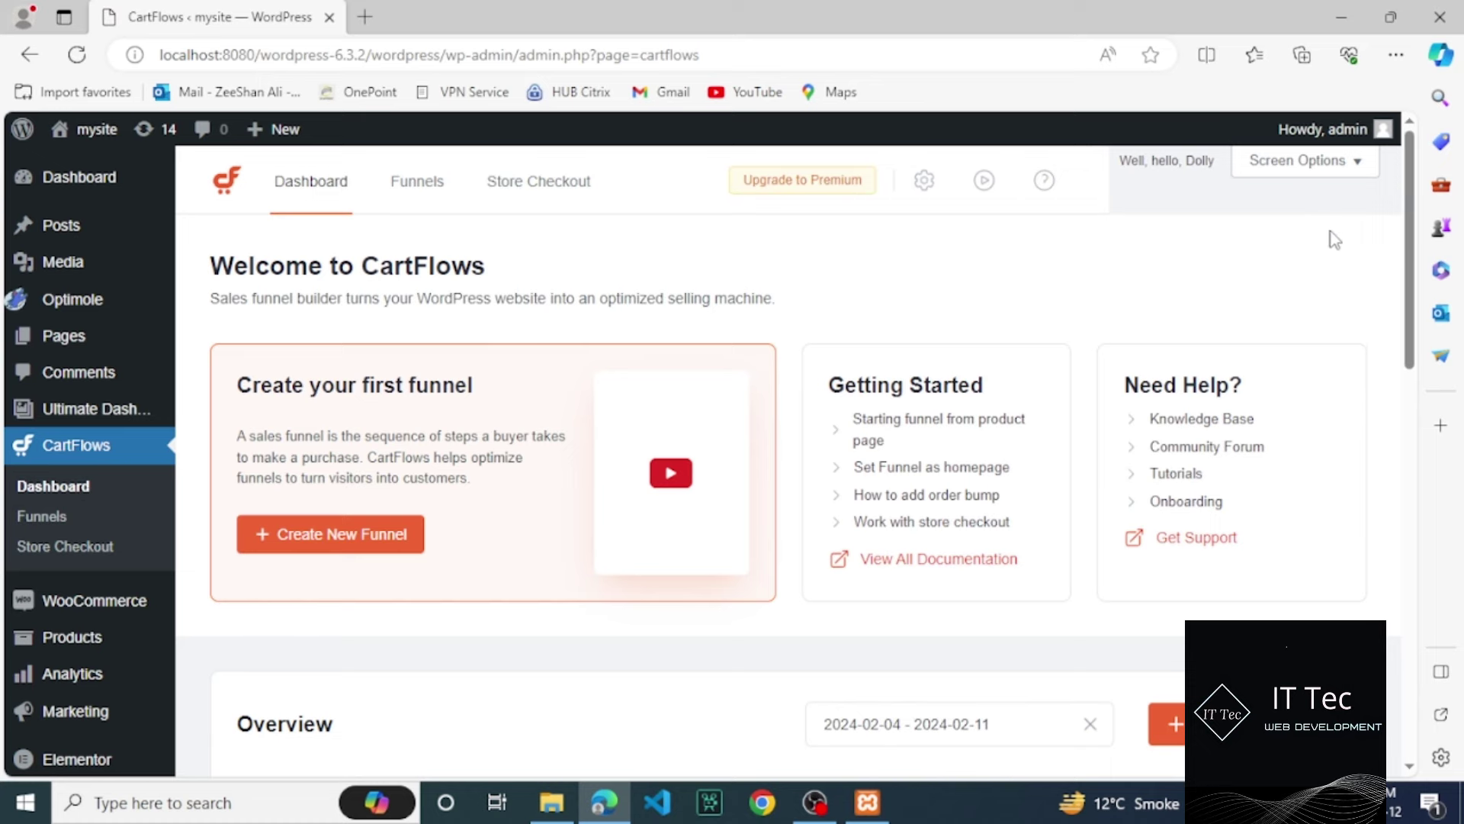
# Step: Import the Store Checkout 04 template as a new funnel named "globel check o"
pyautogui.moveTo(1409, 238)
pyautogui.mouseDown()
pyautogui.moveTo(1412, 579)
pyautogui.moveTo(1411, 266)
pyautogui.mouseUp()
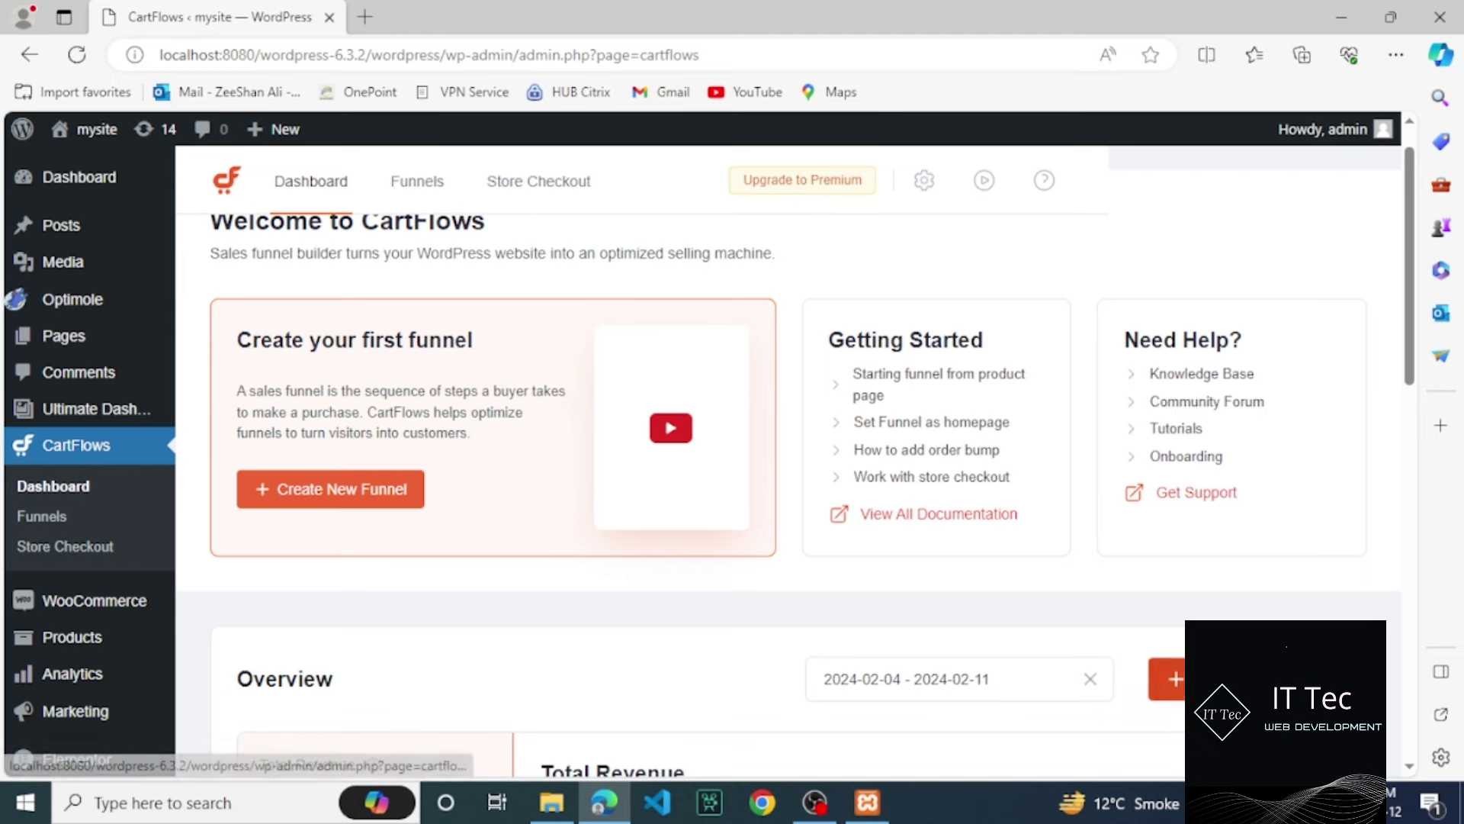
pyautogui.click(1166, 679)
pyautogui.click(988, 426)
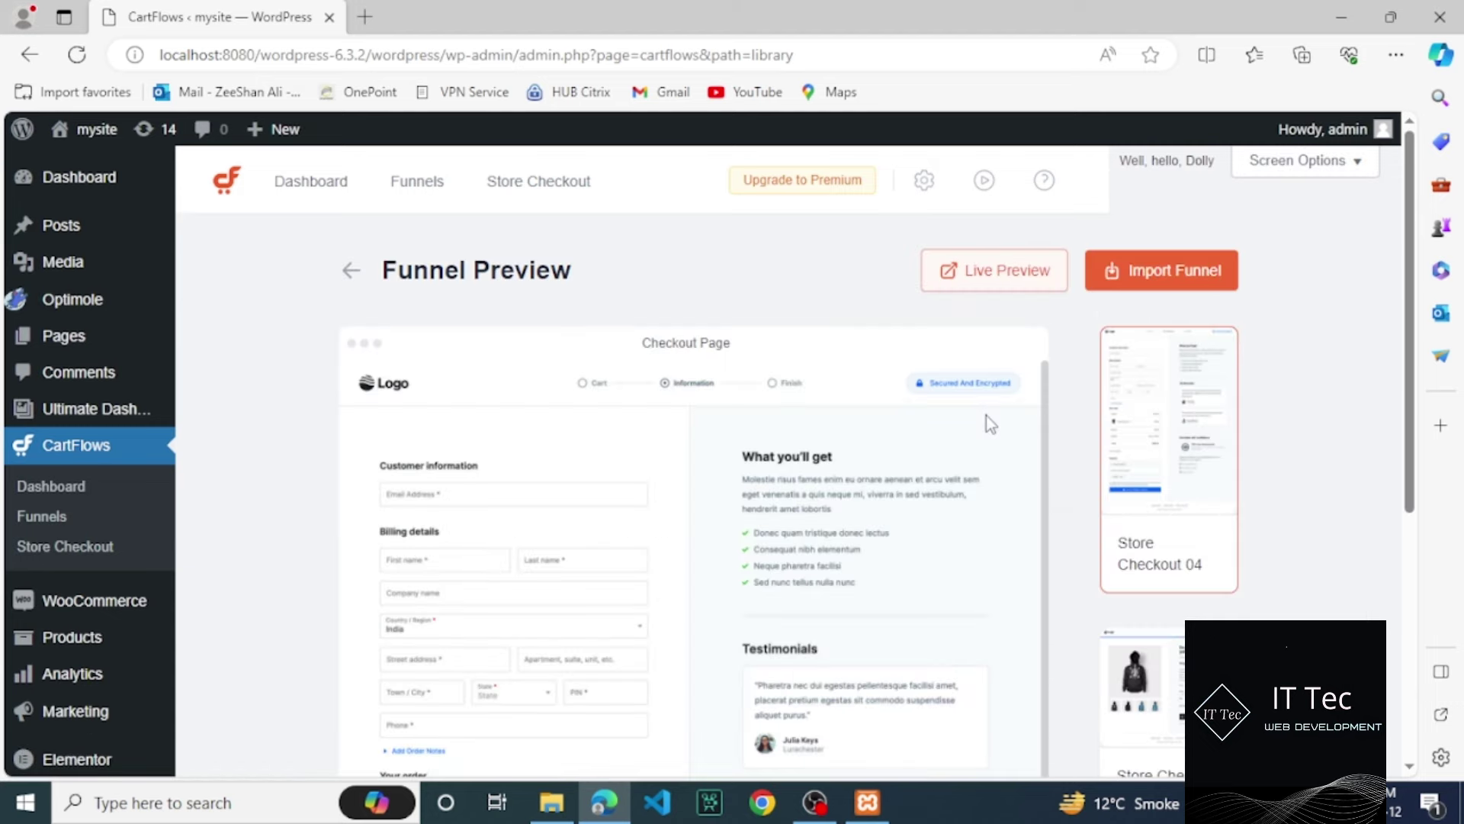
pyautogui.click(1161, 292)
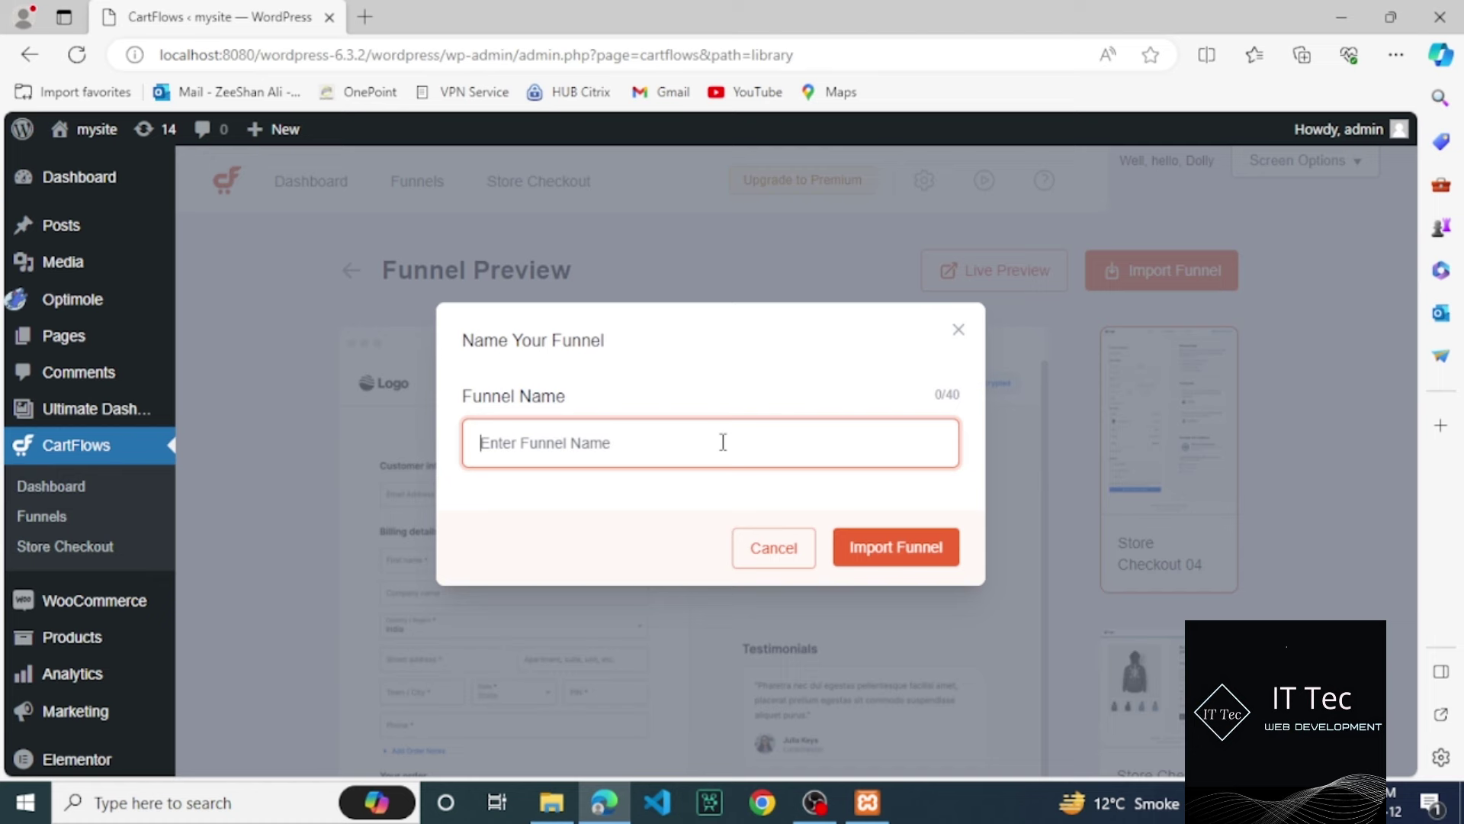
pyautogui.write('glob')
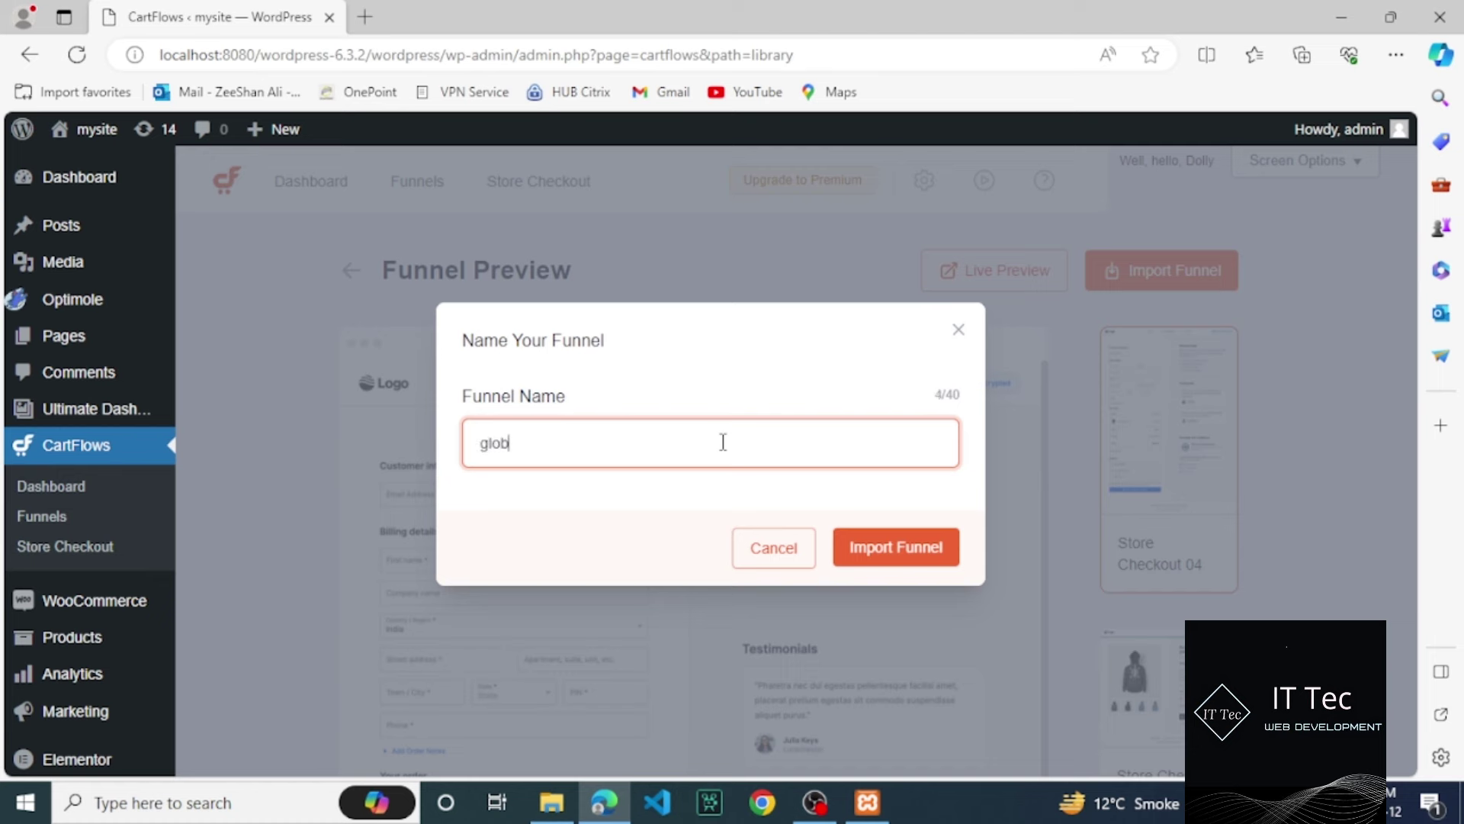
pyautogui.write('el check o')
pyautogui.click(862, 547)
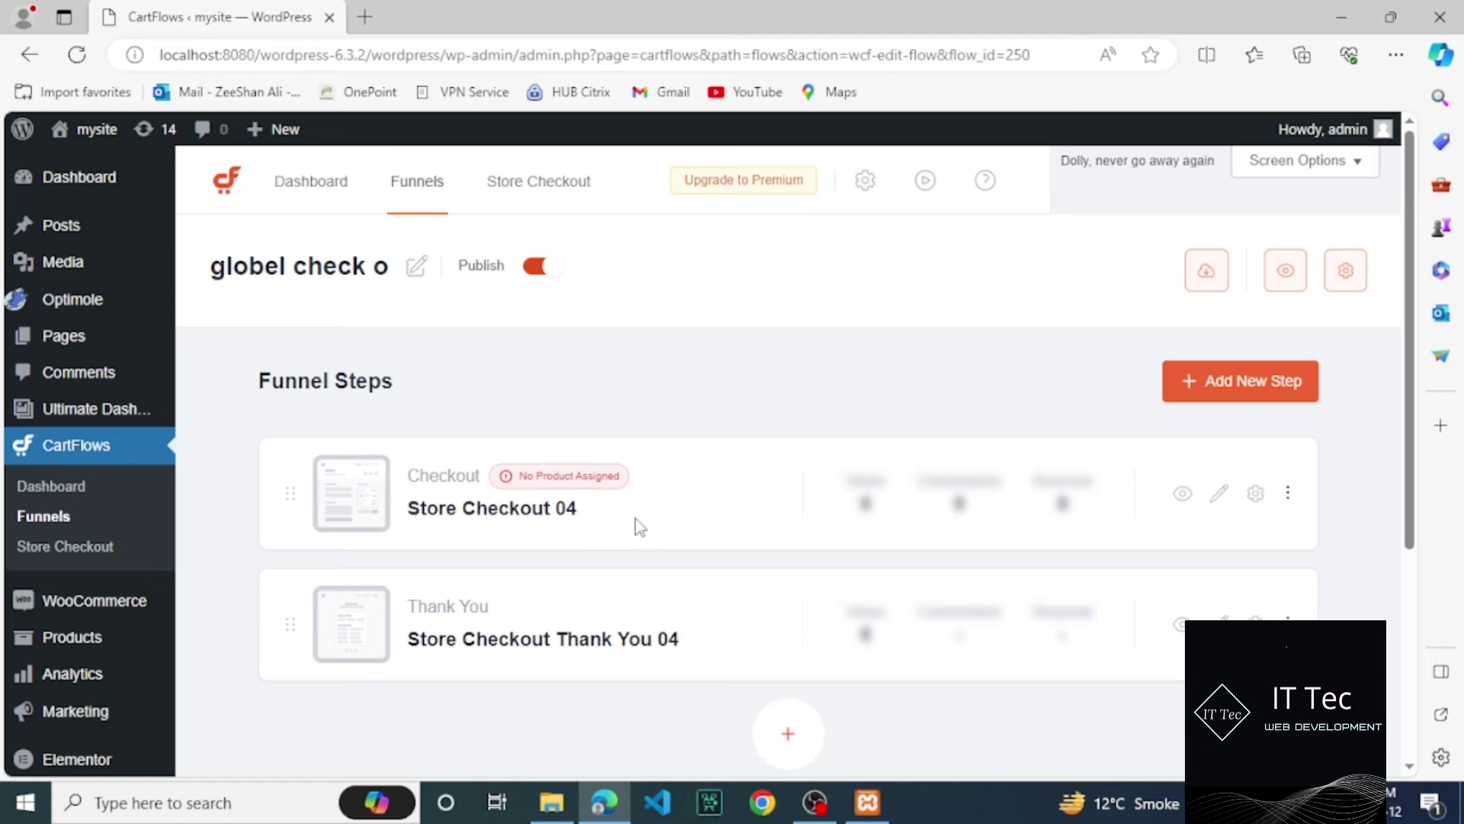
pyautogui.rightClick(1297, 499)
pyautogui.click(1298, 500)
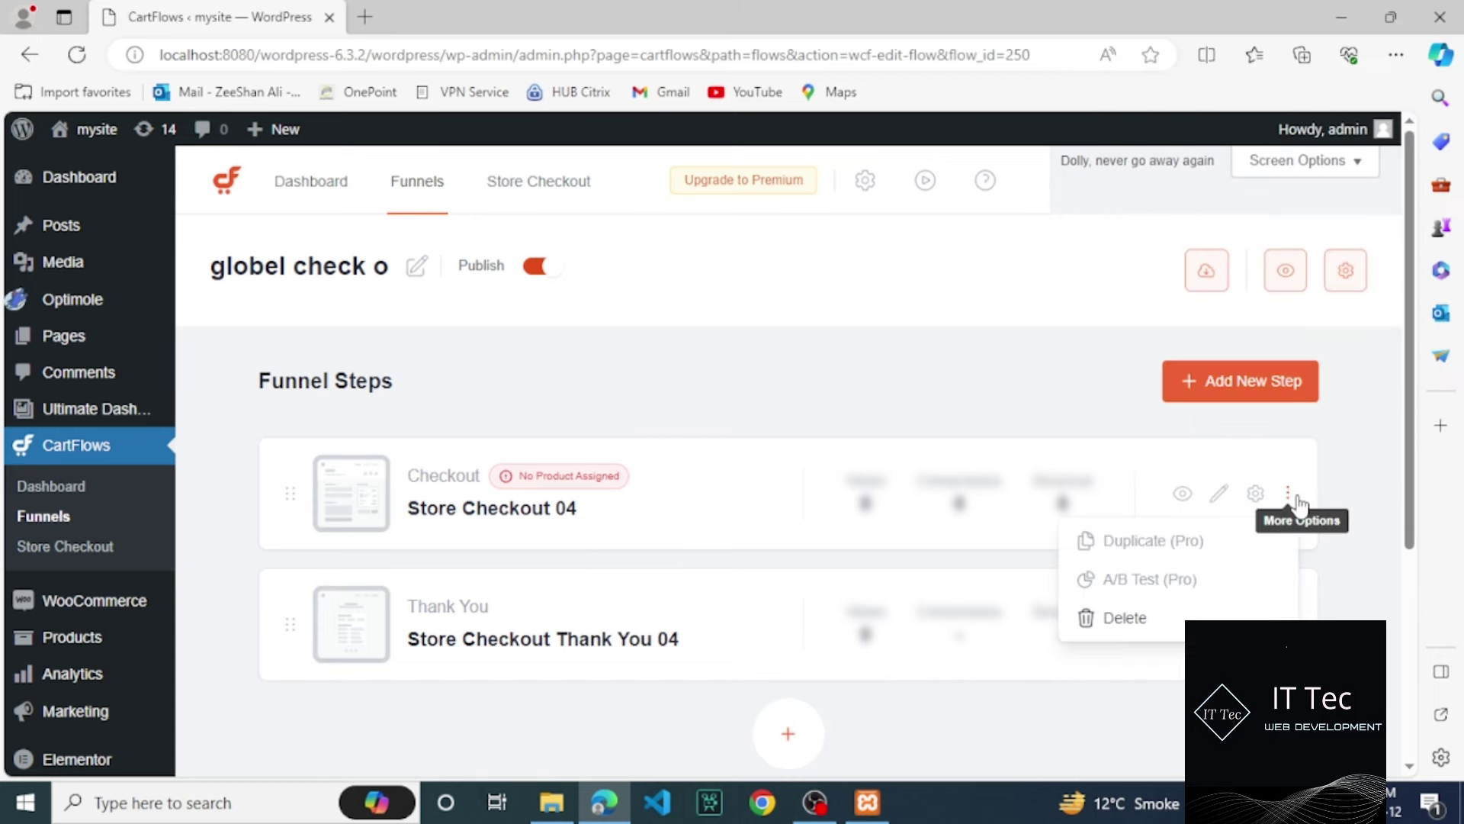
pyautogui.click(1298, 501)
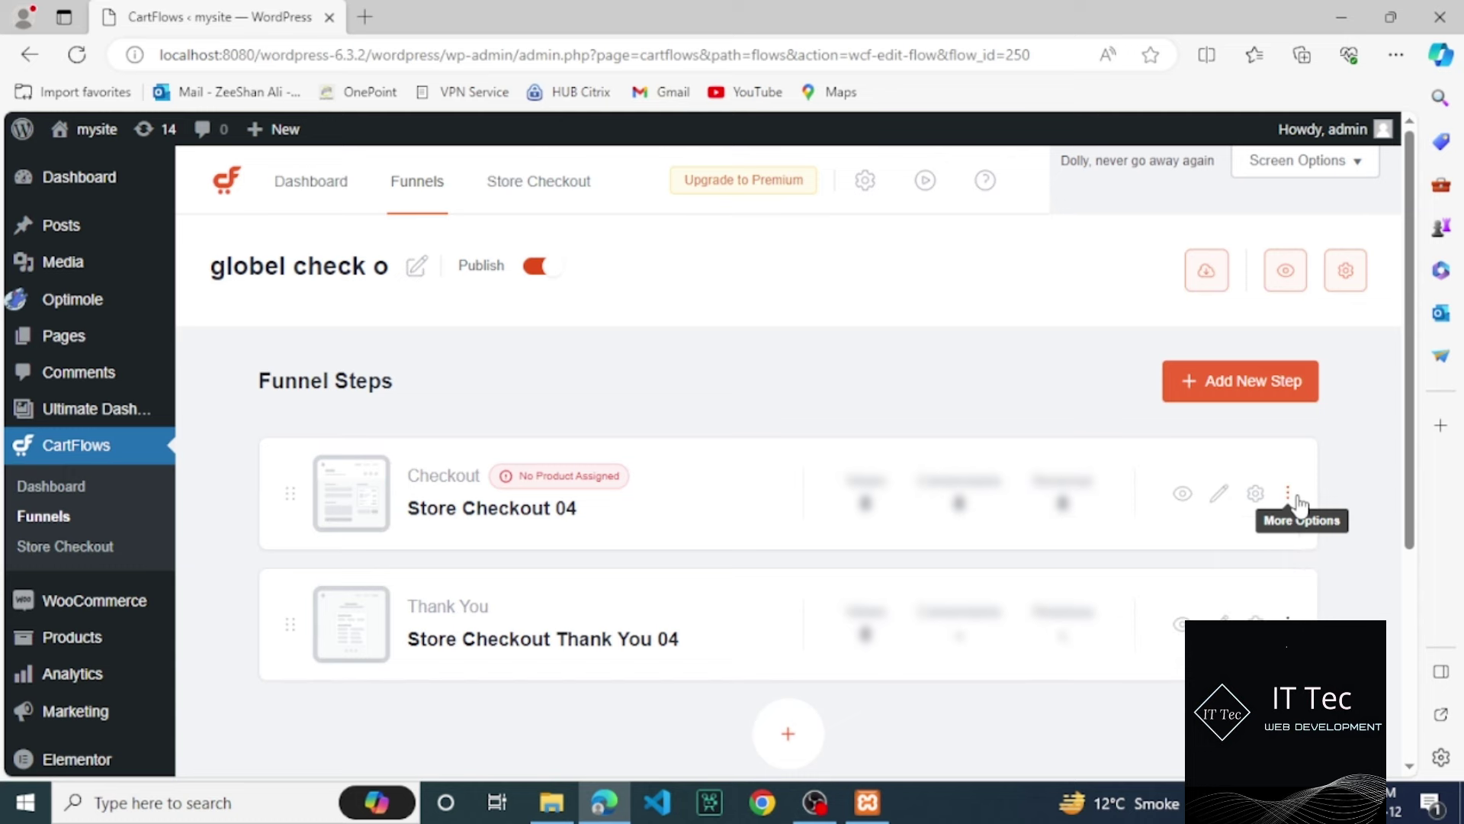
# Step: Add a landing step to the funnel by importing the Evergreen Product Sales Landing template from the steps library
pyautogui.click(1263, 385)
pyautogui.moveTo(642, 554)
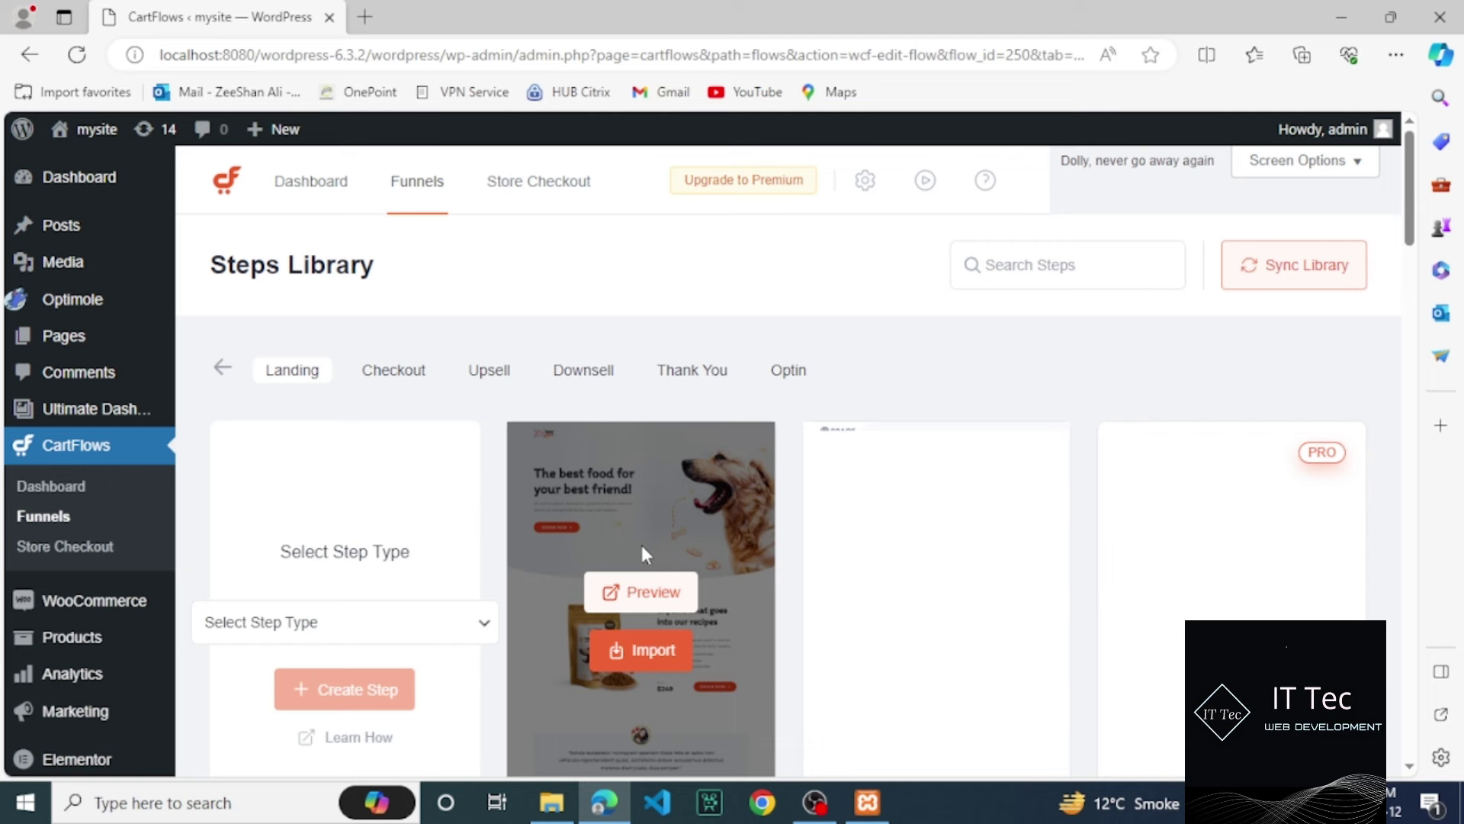
pyautogui.moveTo(866, 551)
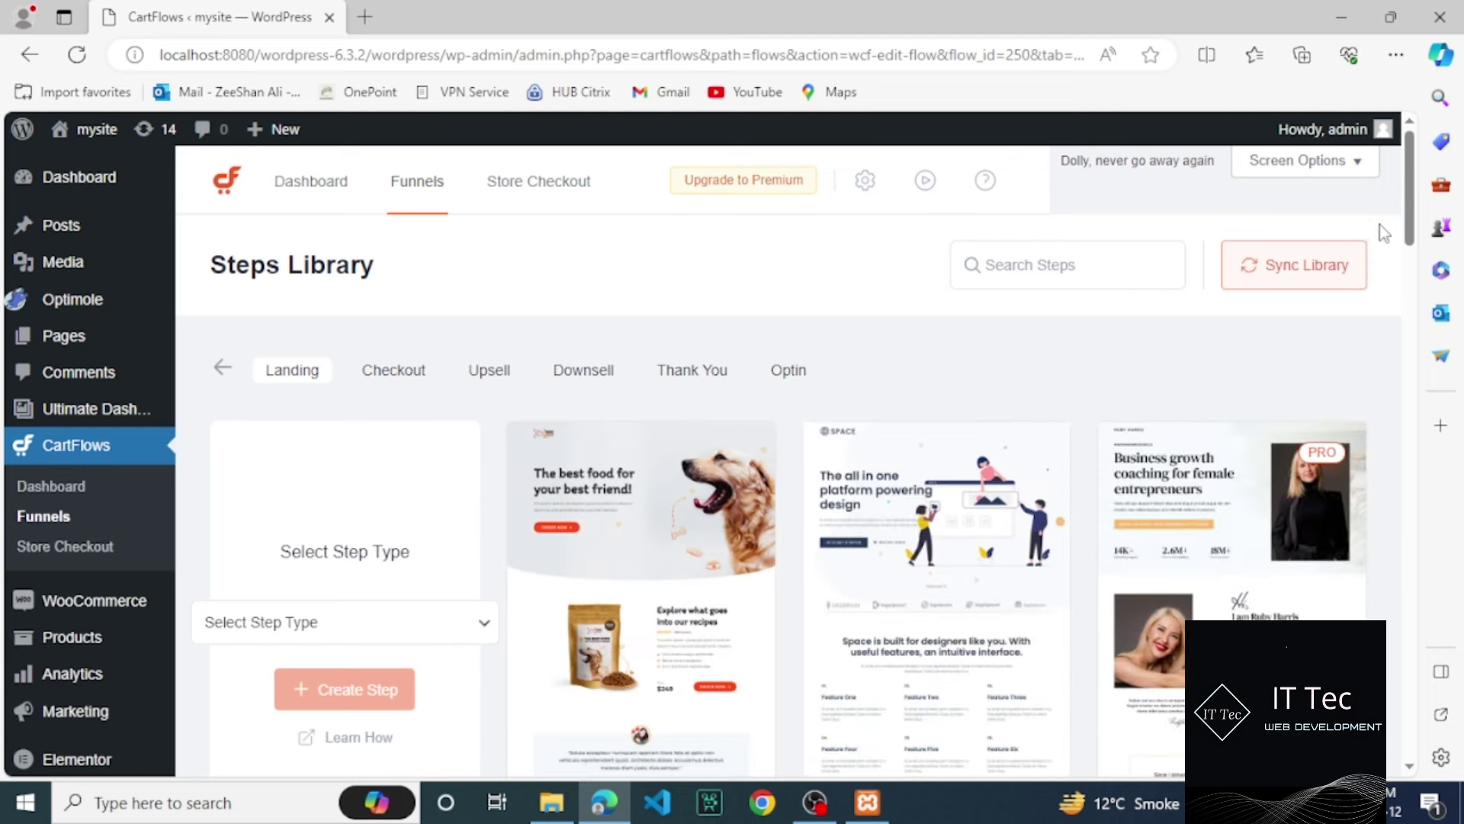
pyautogui.scroll(-3, 1410, 244)
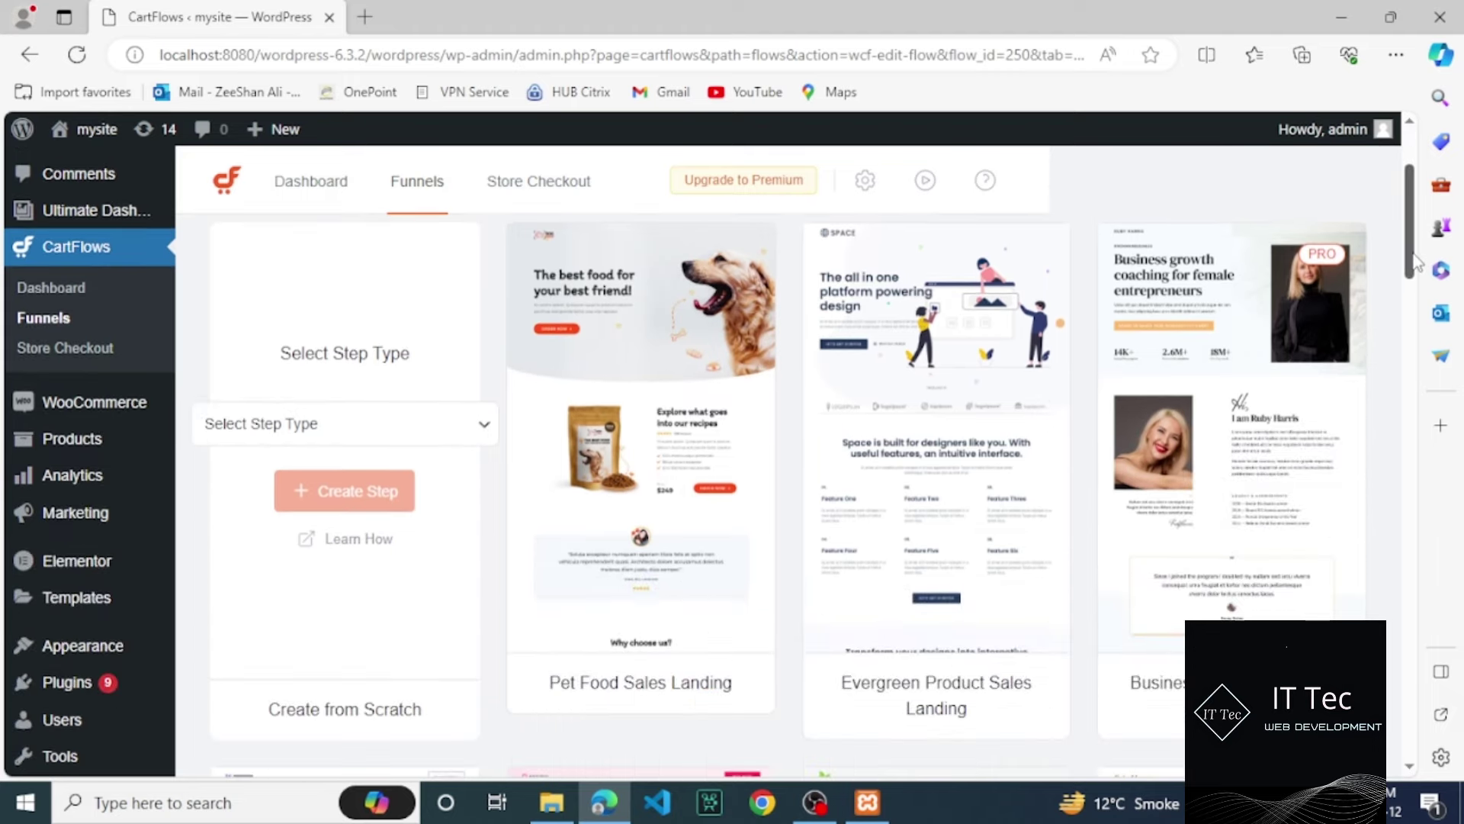
pyautogui.moveTo(982, 421)
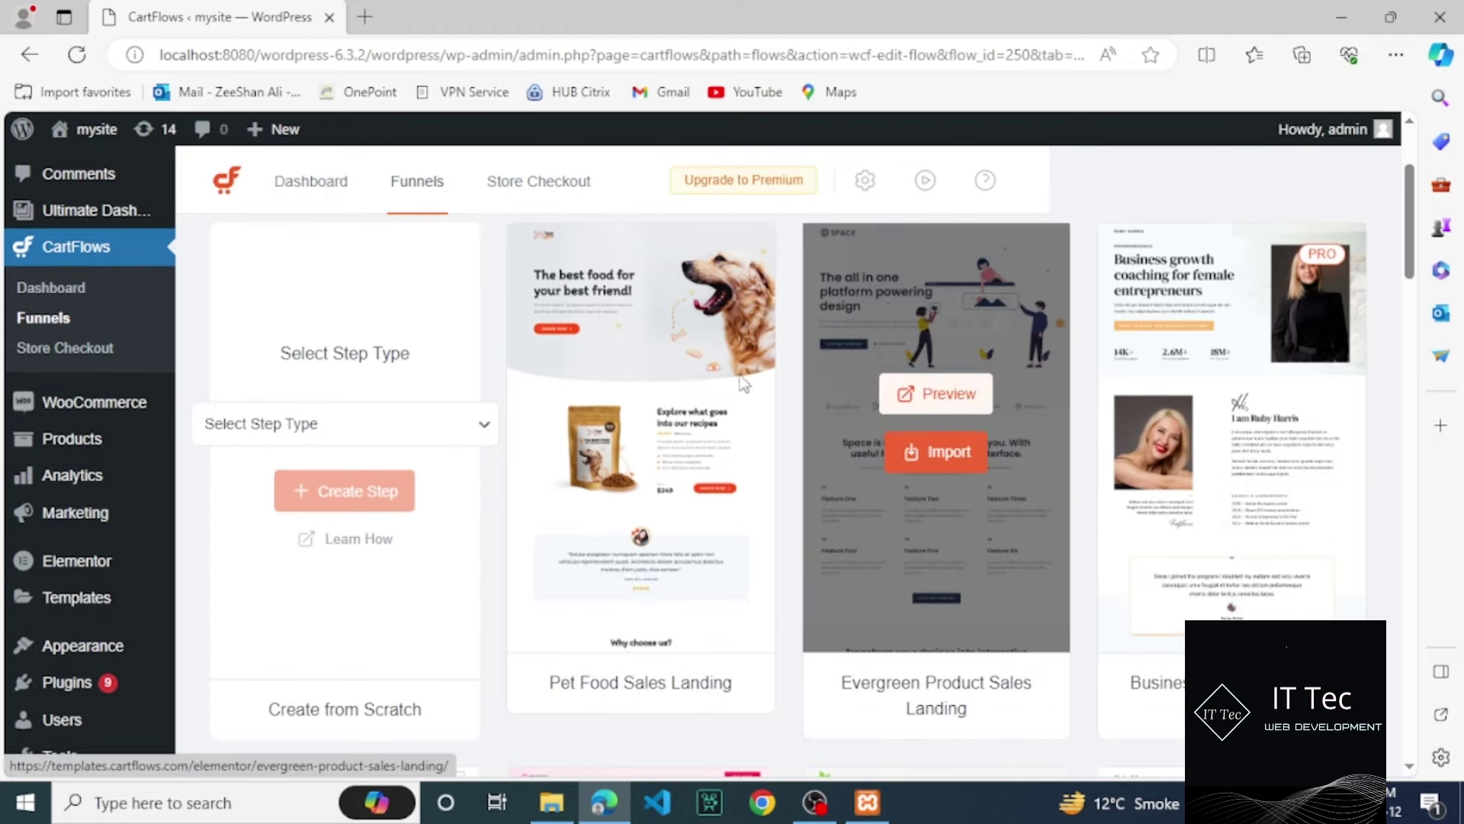
pyautogui.moveTo(735, 385)
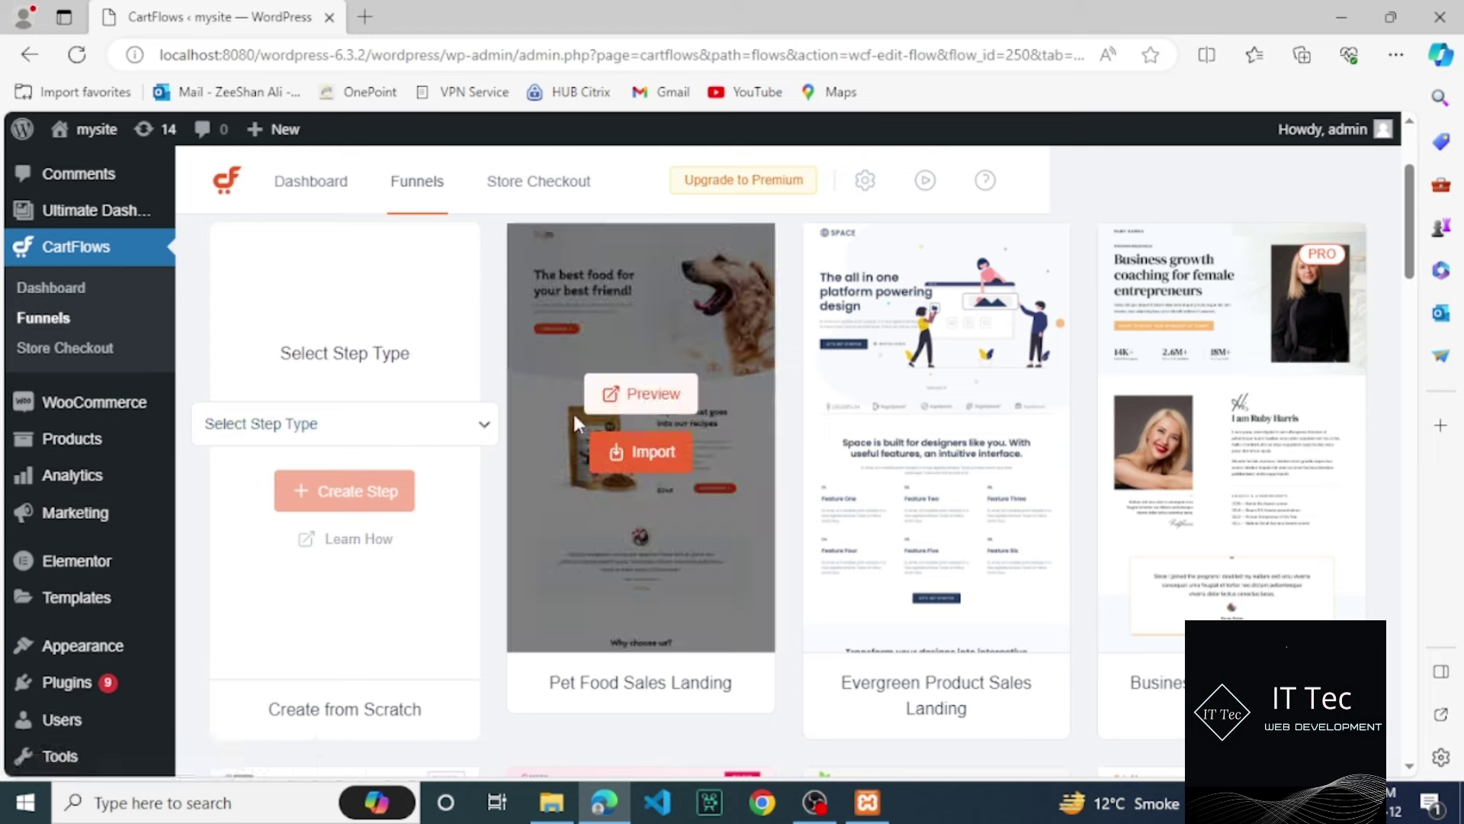
pyautogui.moveTo(925, 424)
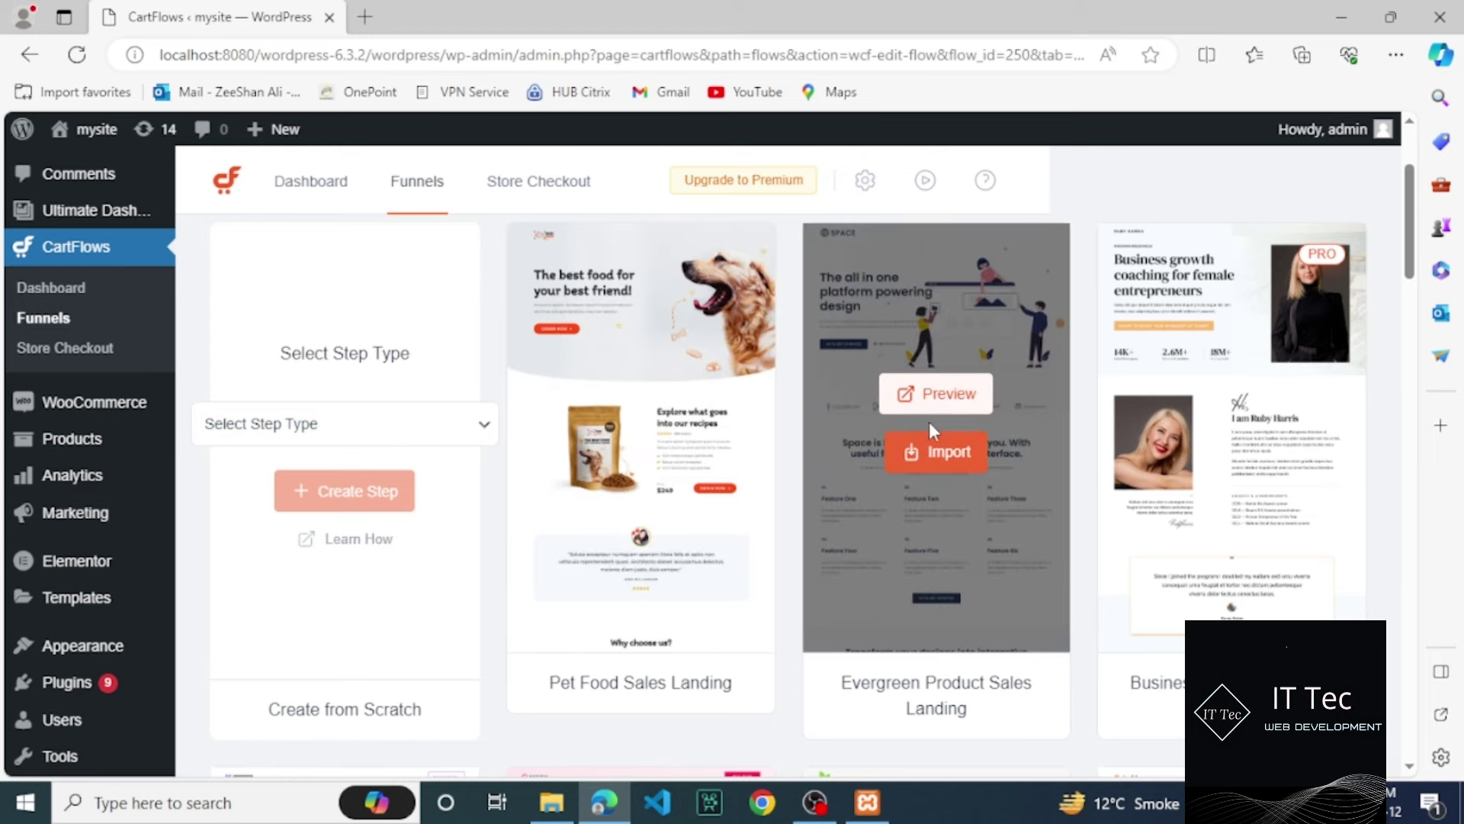
pyautogui.click(948, 451)
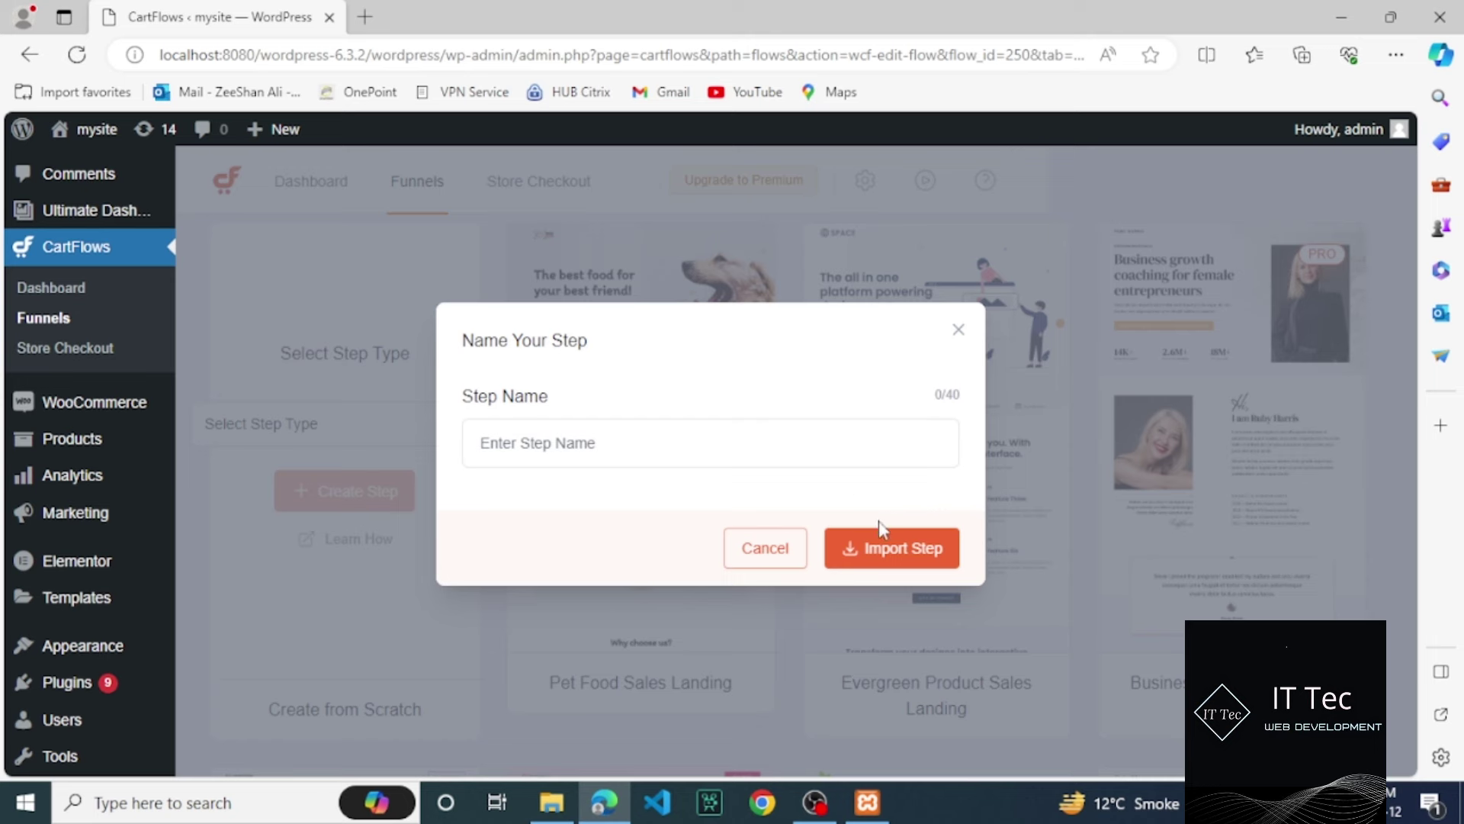
pyautogui.click(899, 548)
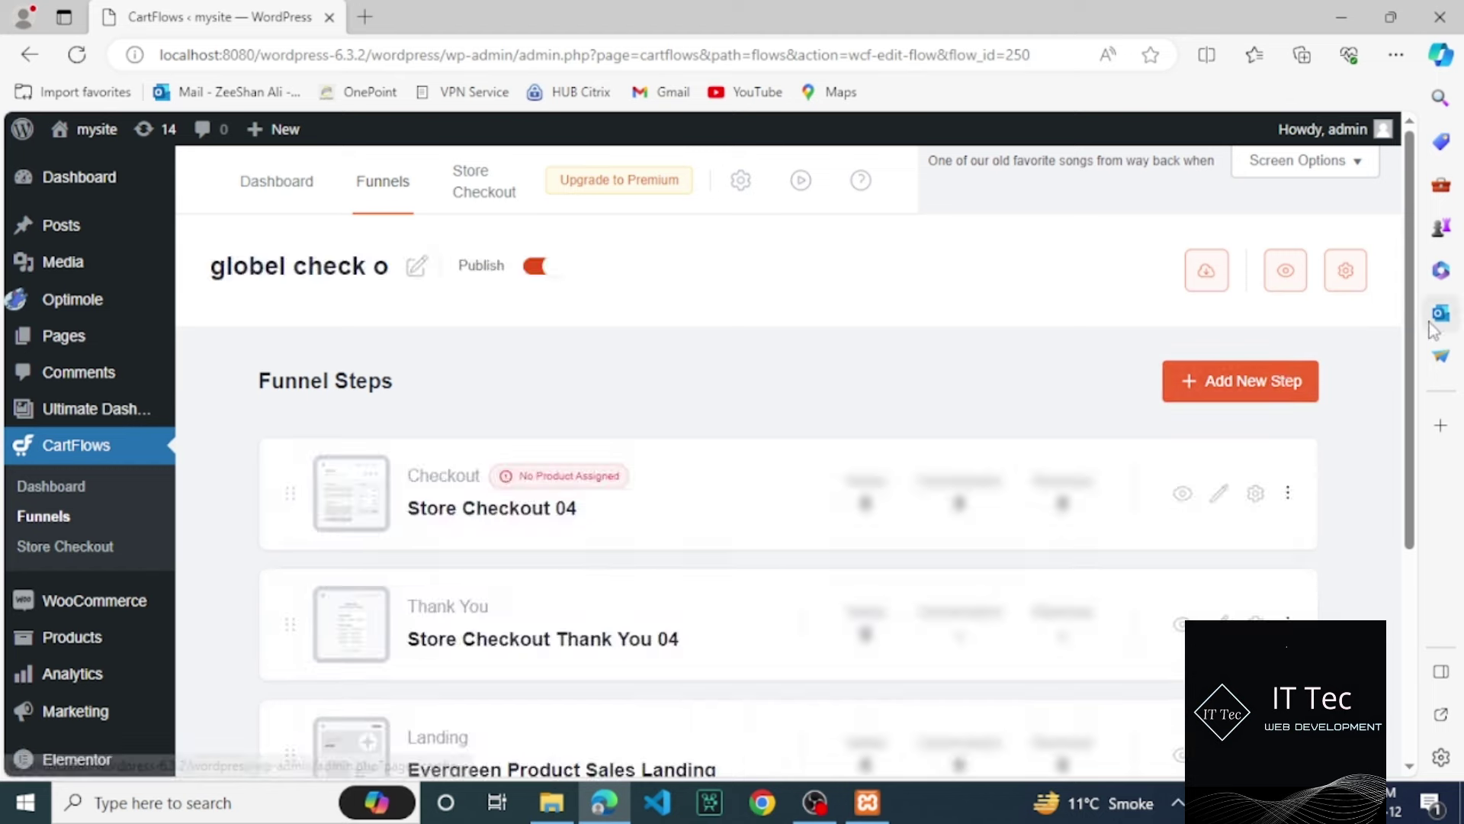
# Step: Open the settings of the Store Checkout 04 step and check the product finder for existing products to assign
pyautogui.moveTo(1416, 309); pyautogui.dragTo(1411, 430)
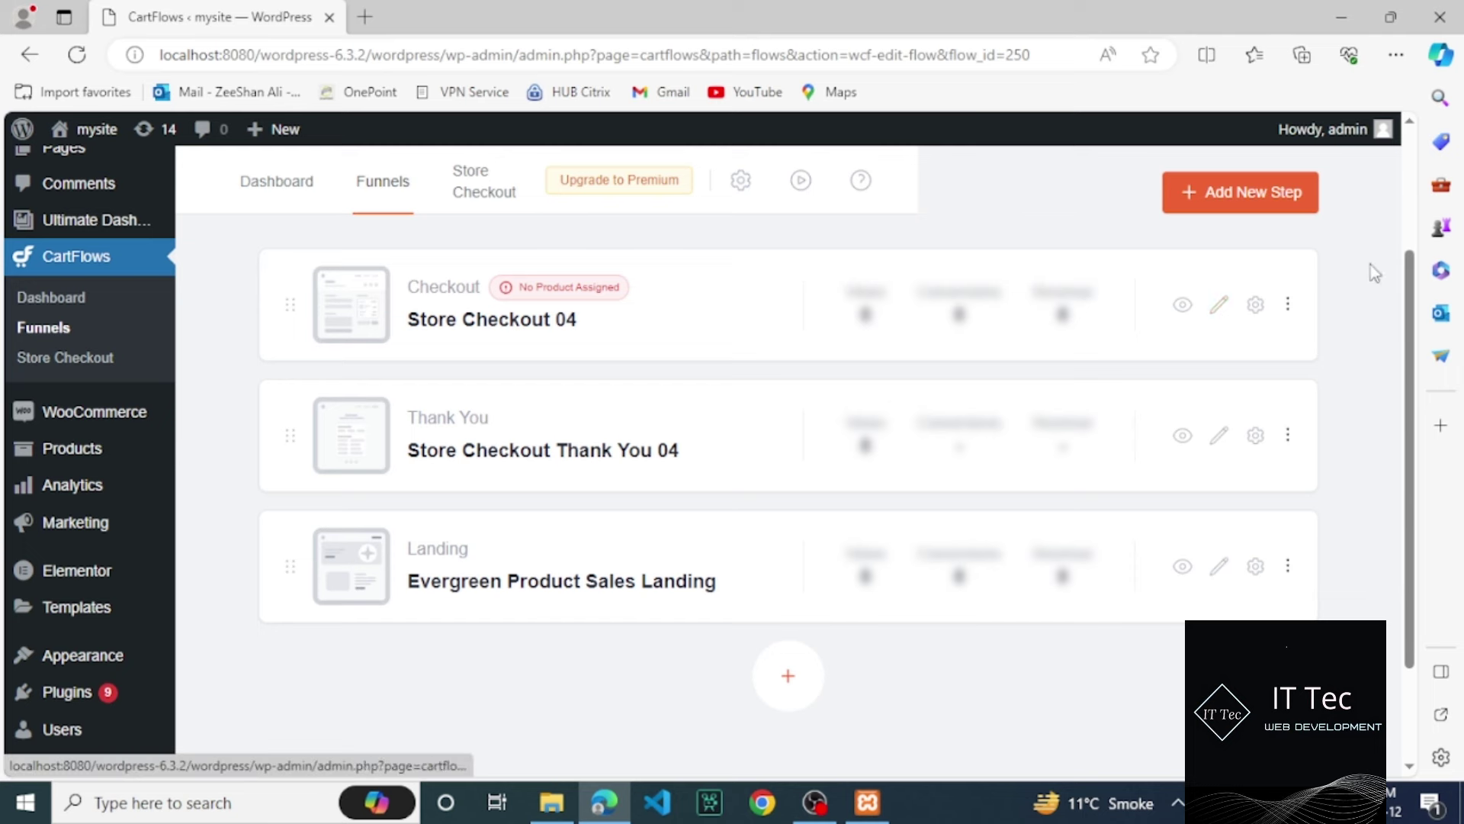
pyautogui.click(1255, 305)
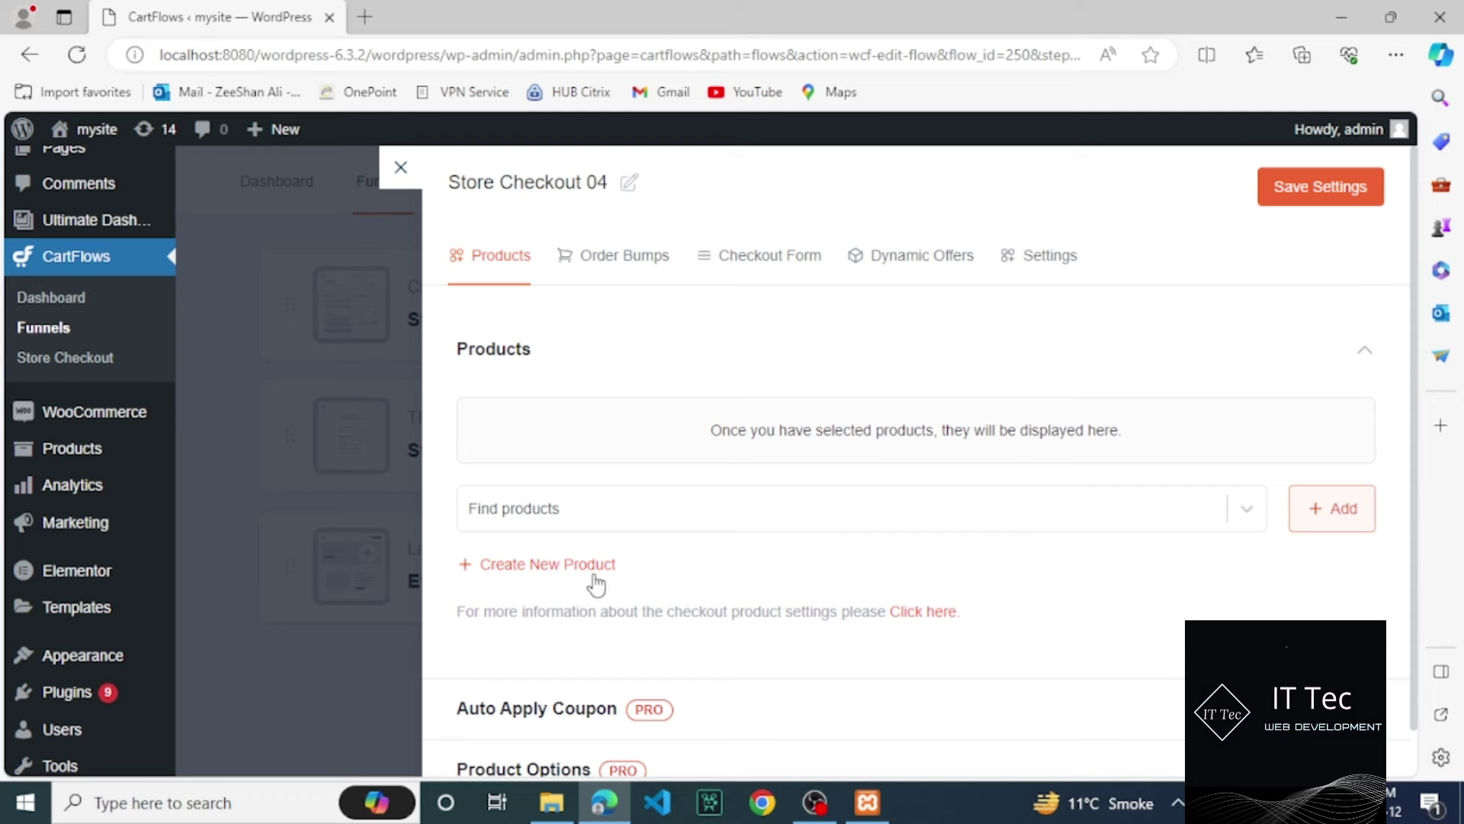
pyautogui.click(867, 528)
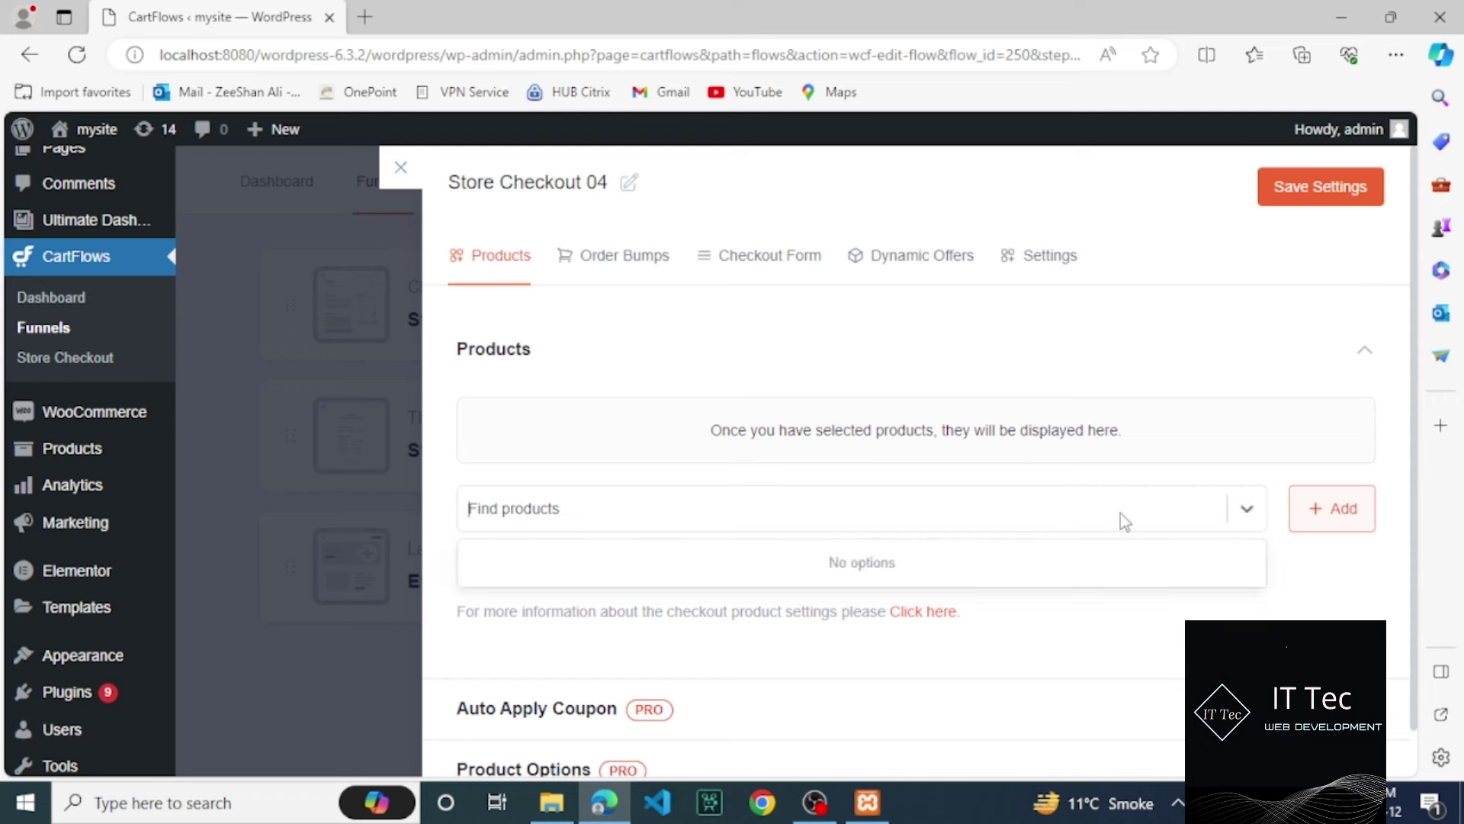
pyautogui.click(1247, 518)
pyautogui.click(1249, 520)
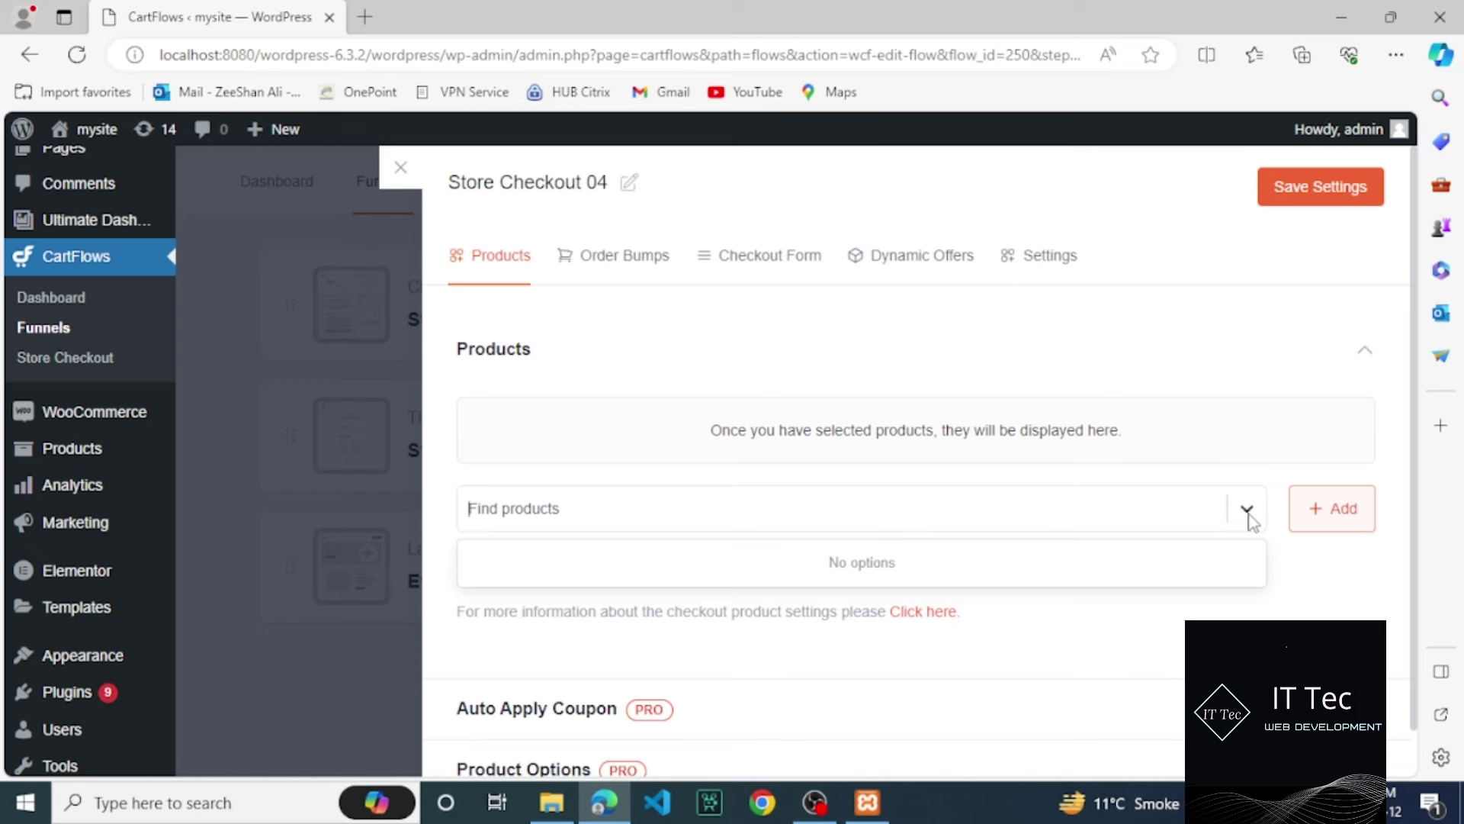
pyautogui.click(1248, 519)
pyautogui.click(1249, 517)
# Step: Look over the order bump and checkout form settings, and return to the product settings of the checkout step
pyautogui.click(602, 263)
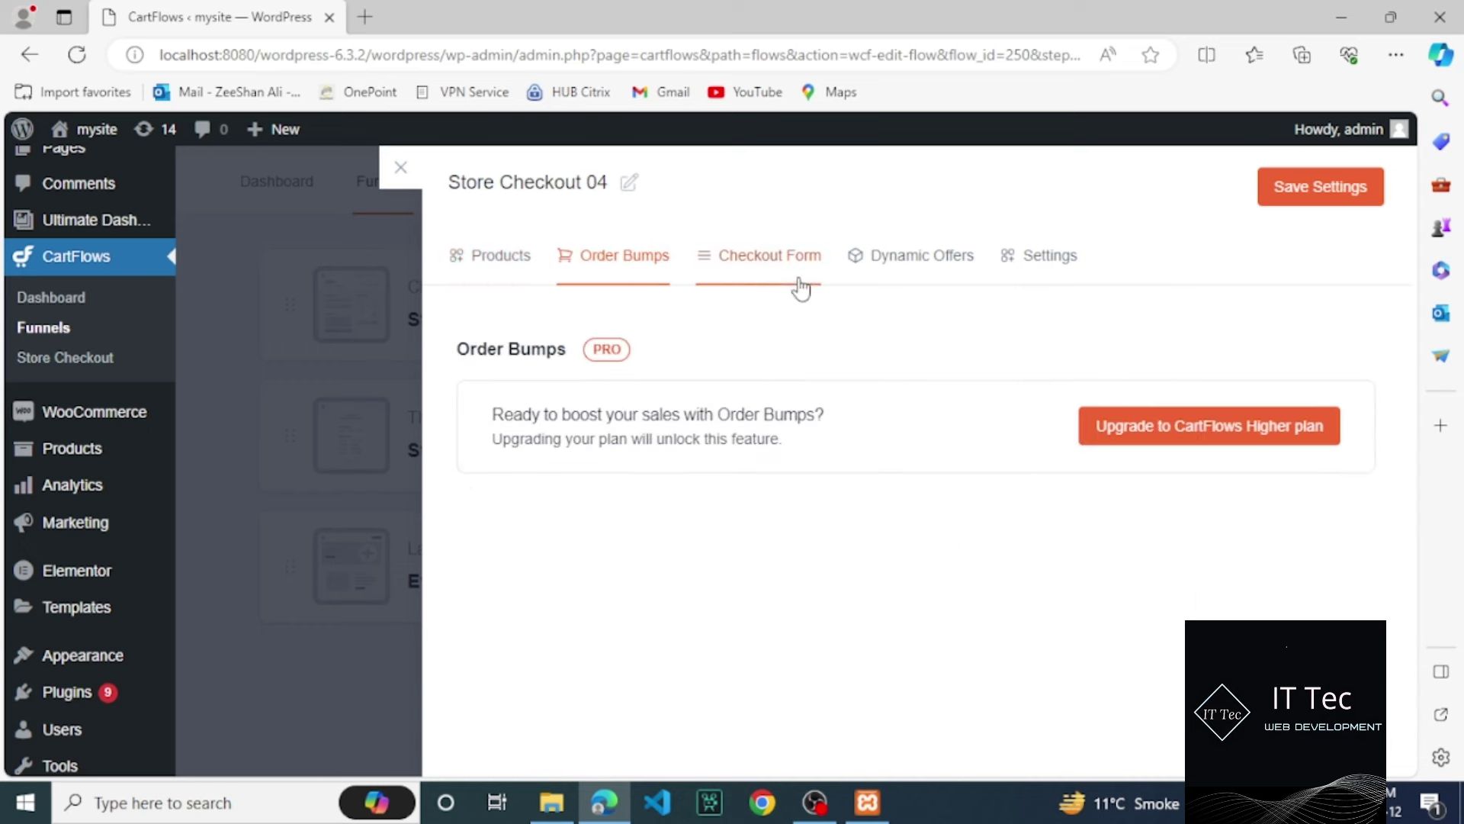
pyautogui.click(755, 255)
pyautogui.click(465, 259)
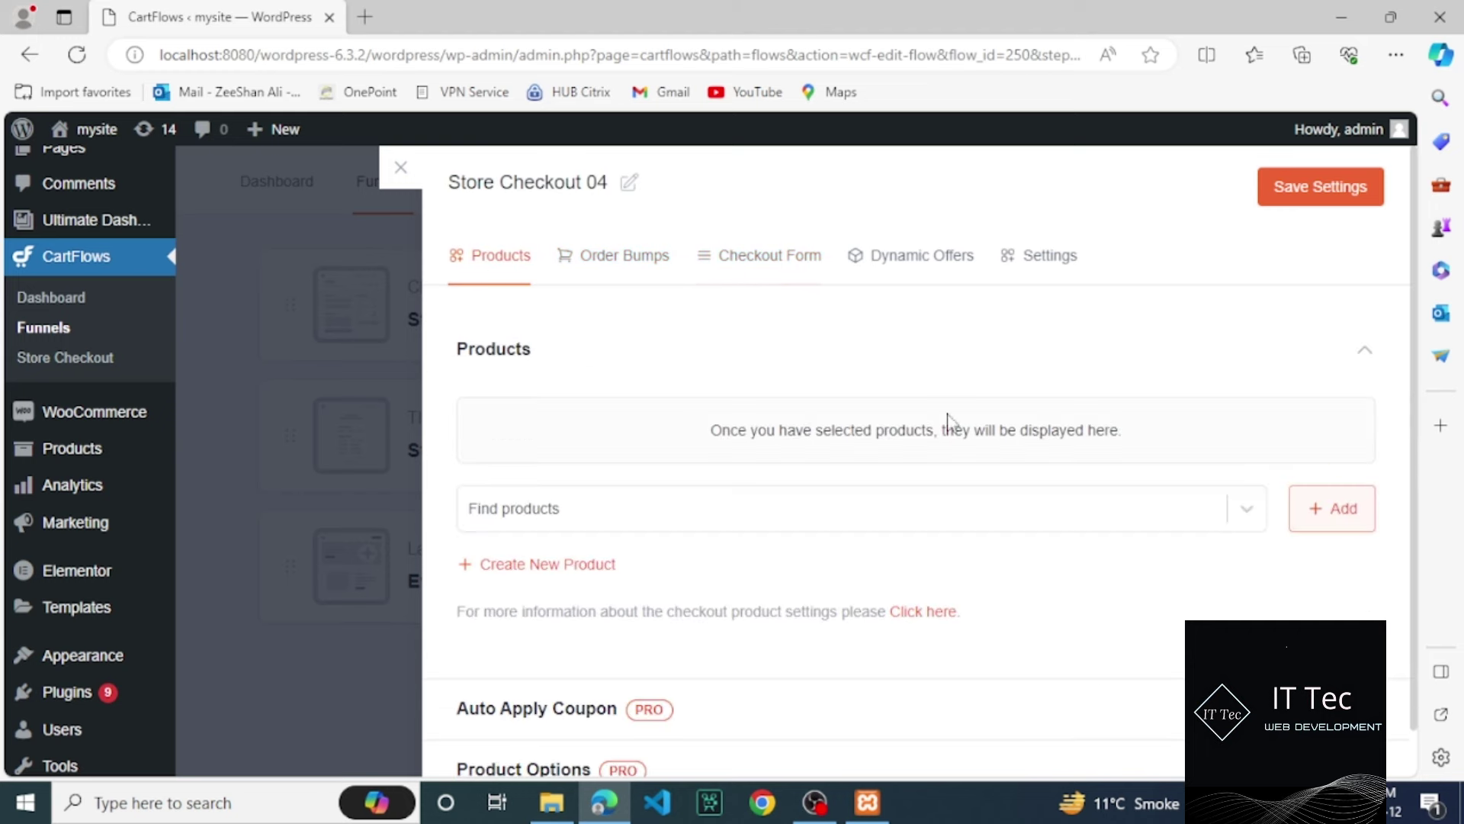
pyautogui.scroll(-1, 1406, 397)
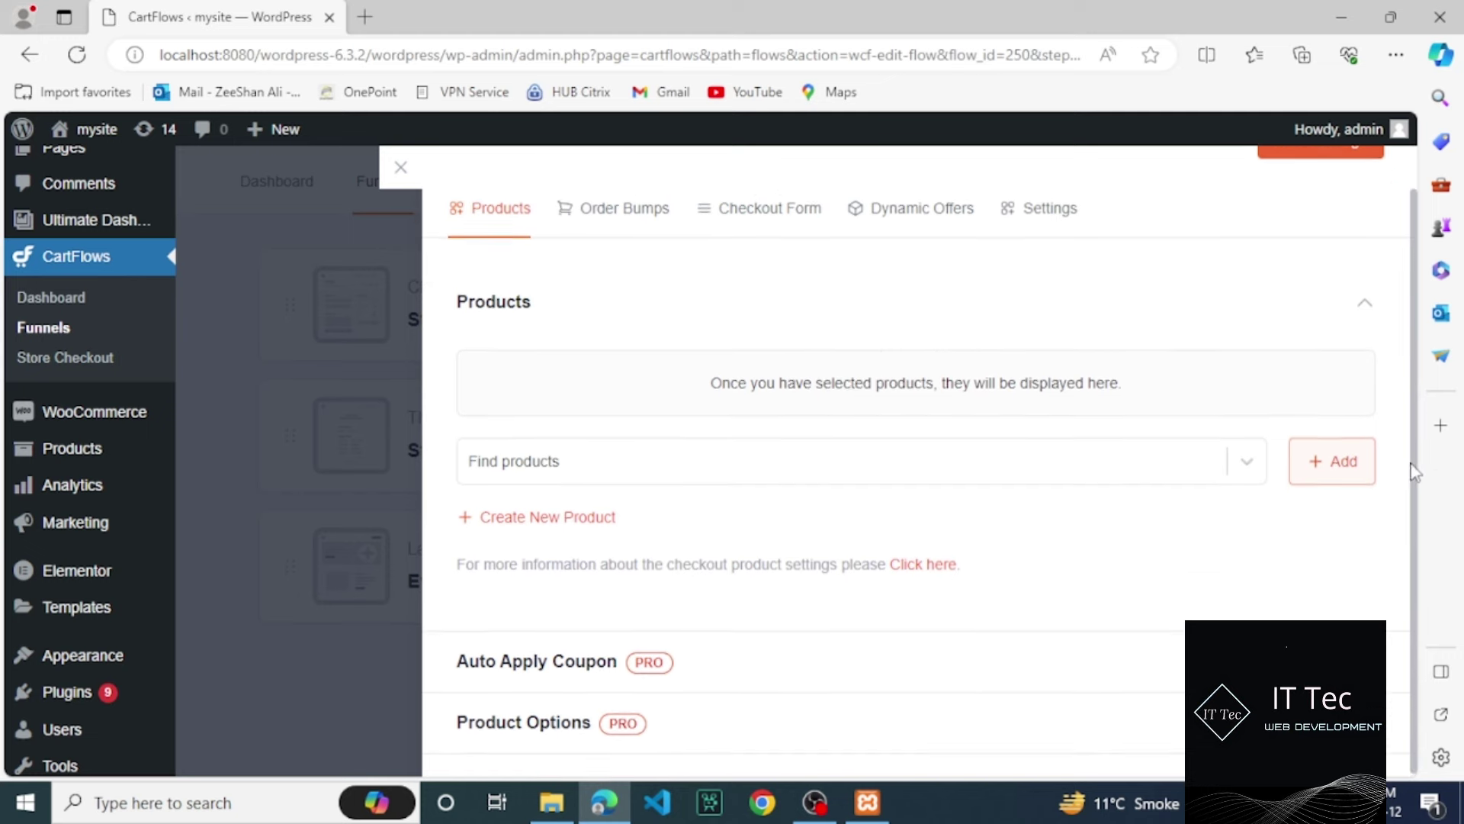
pyautogui.click(1364, 466)
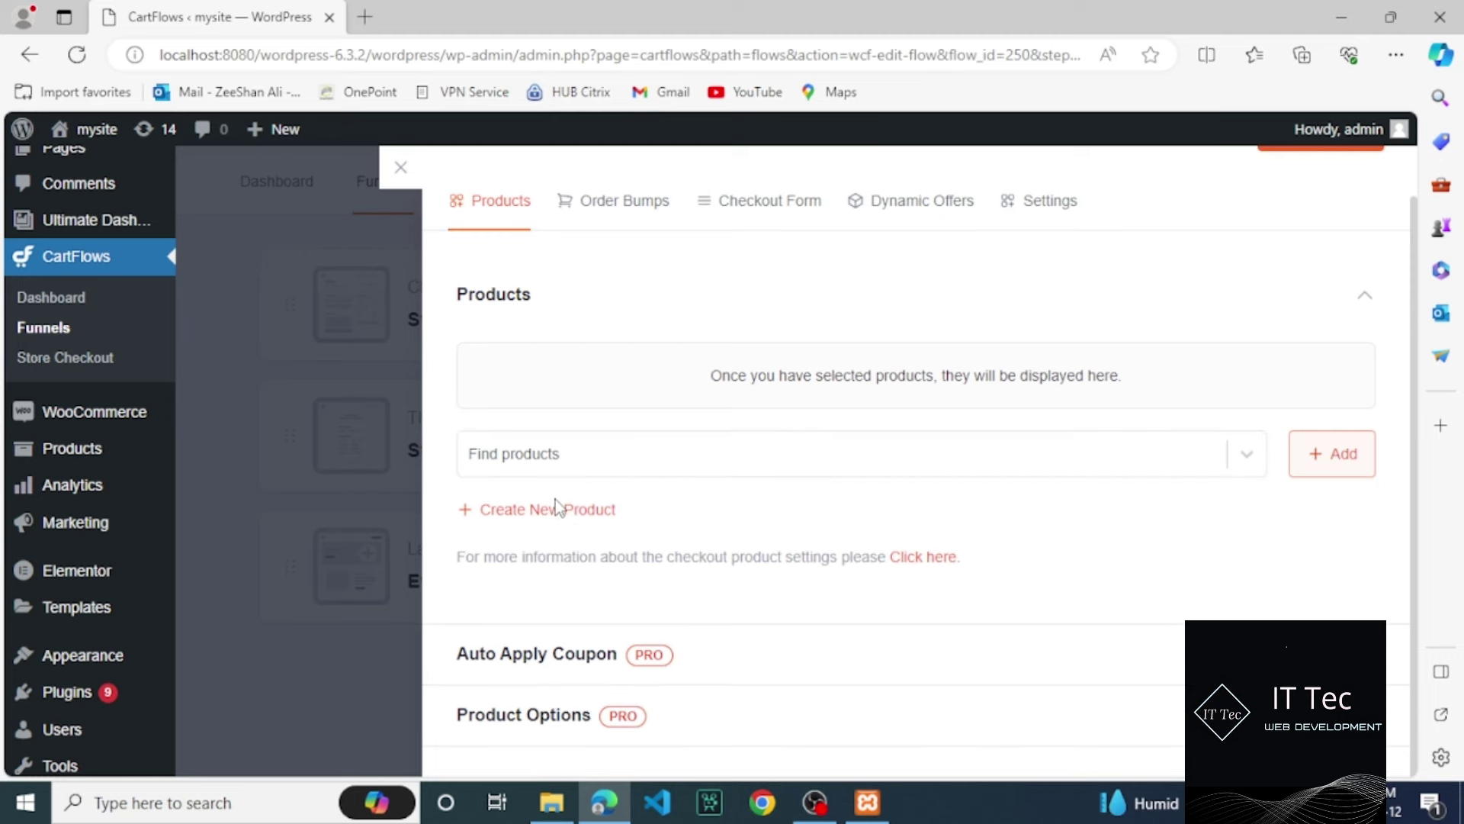
# Step: Start a new product from the checkout step, name it "shoes walk", enter the bold summary "hy" and try to add it
pyautogui.click(555, 509)
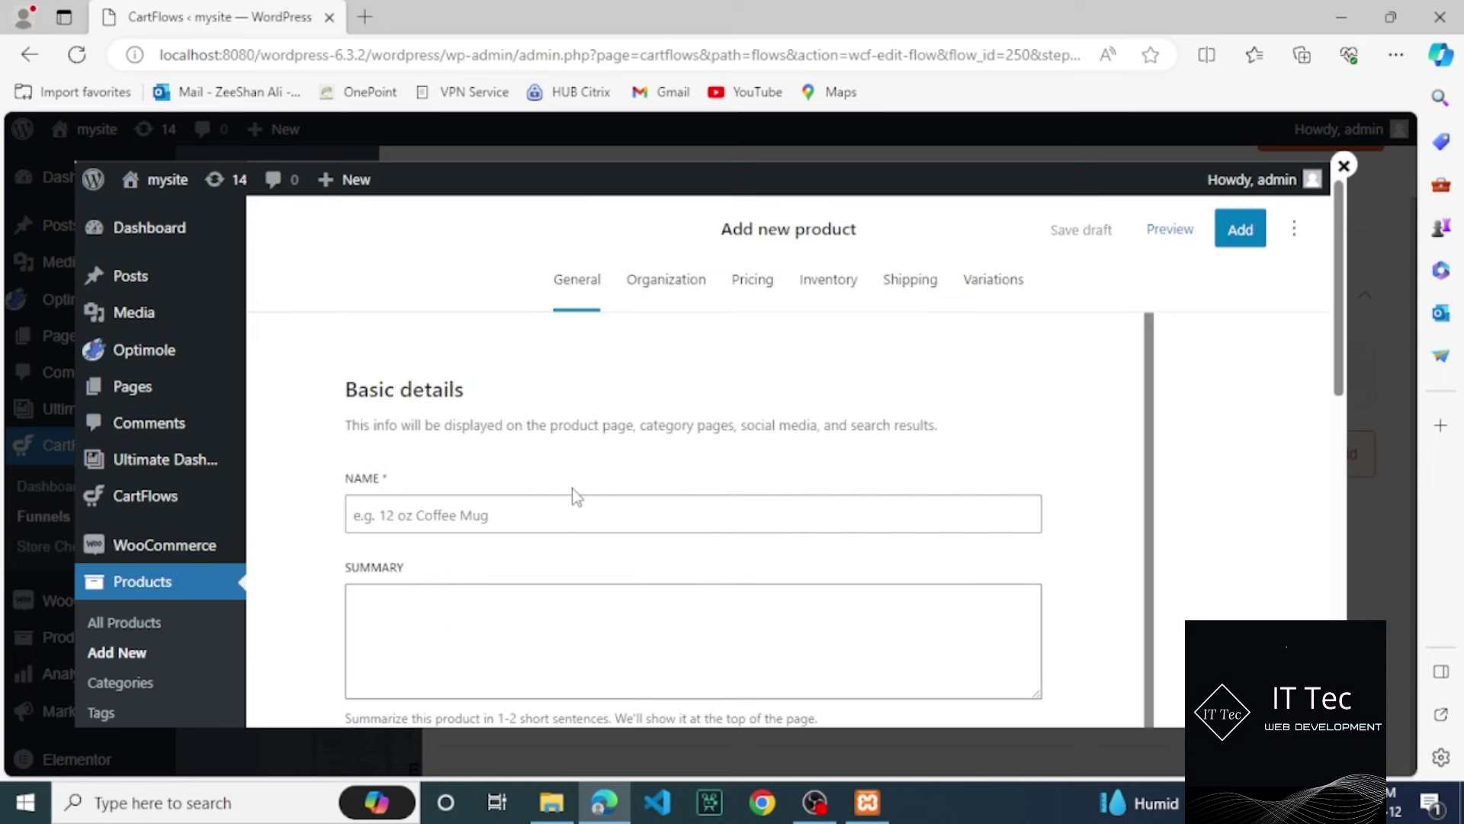
pyautogui.click(523, 507)
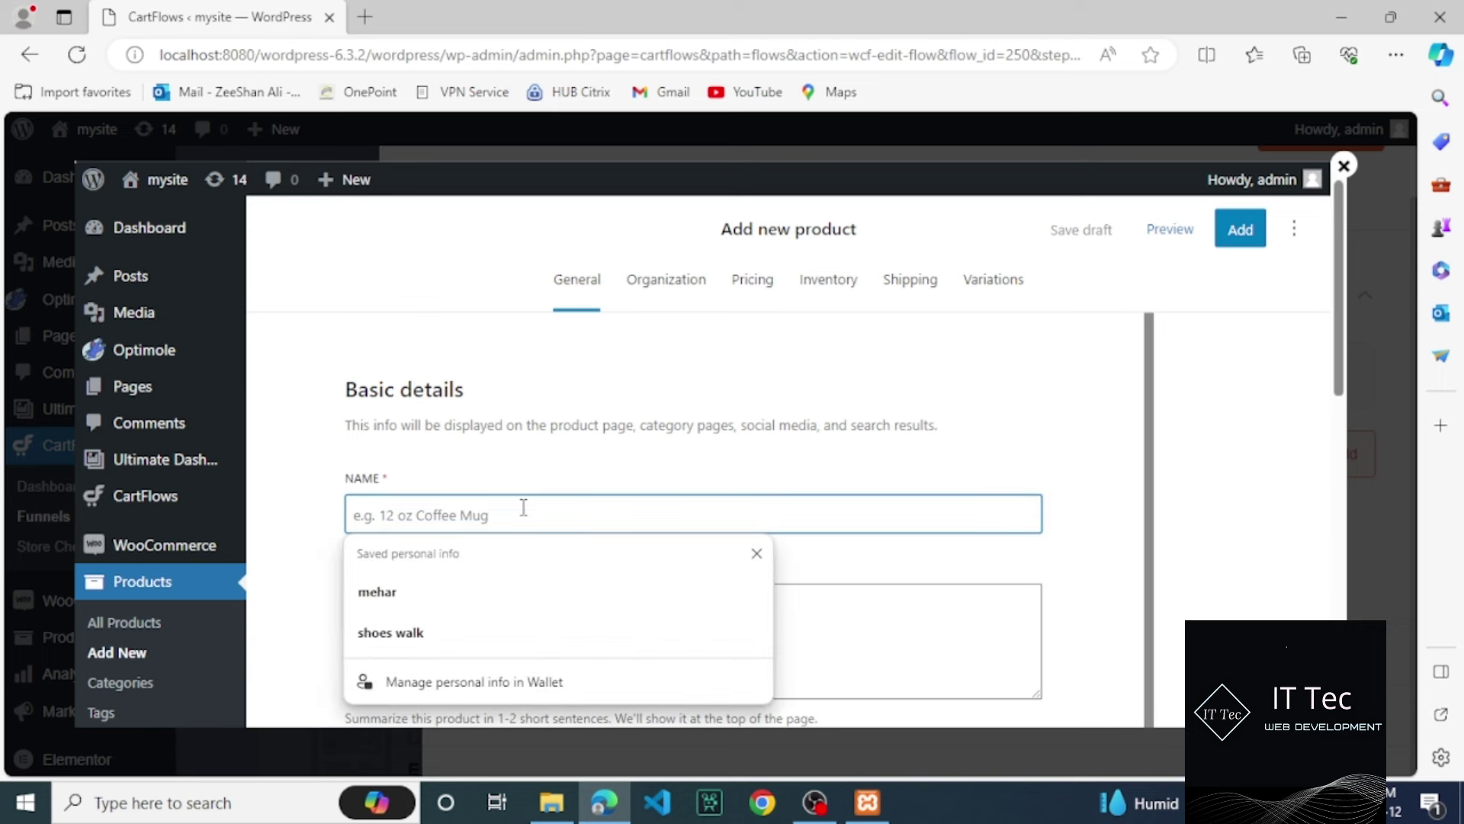
pyautogui.click(412, 631)
pyautogui.click(536, 607)
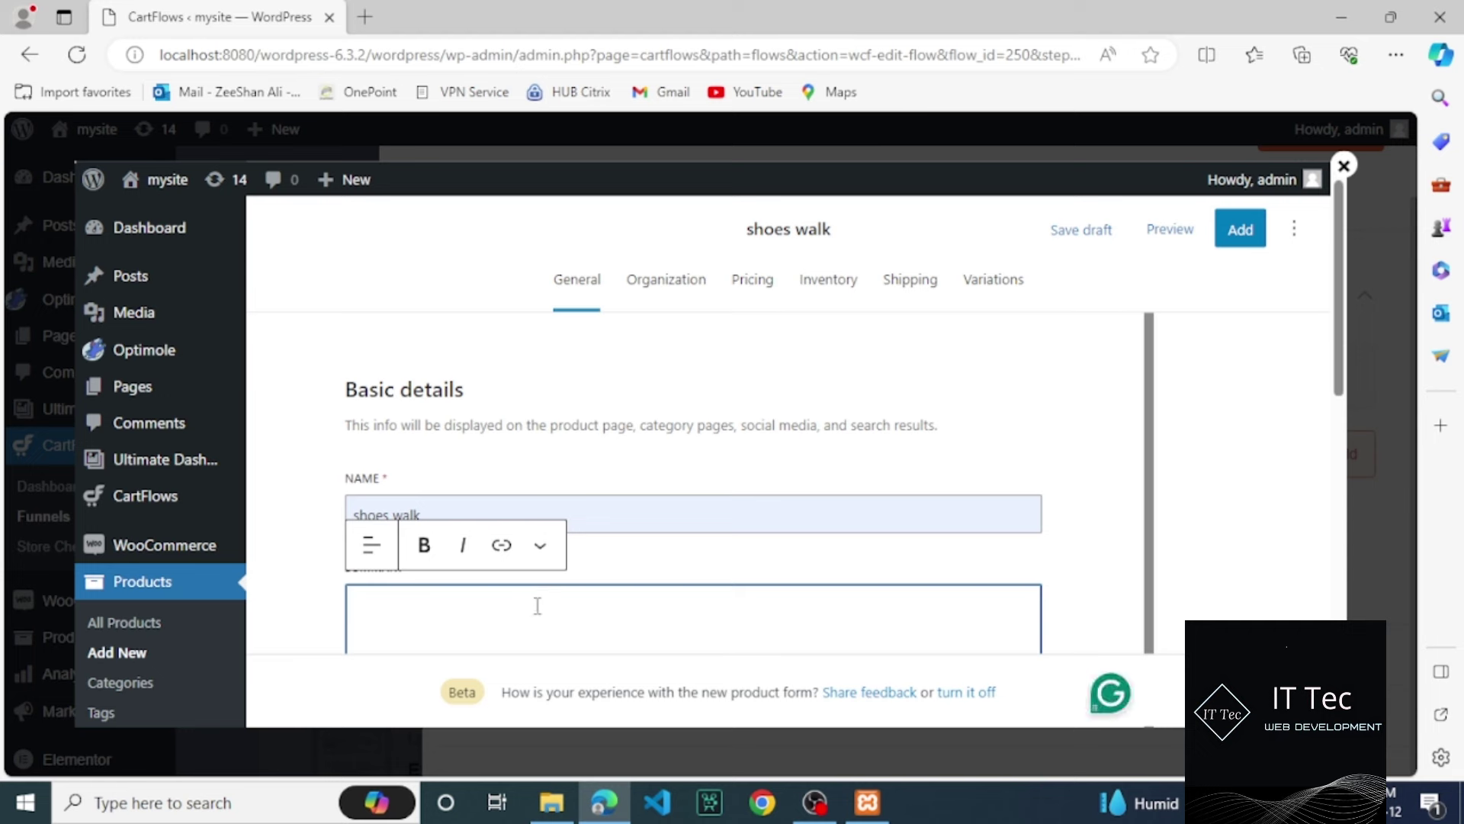
pyautogui.click(424, 545)
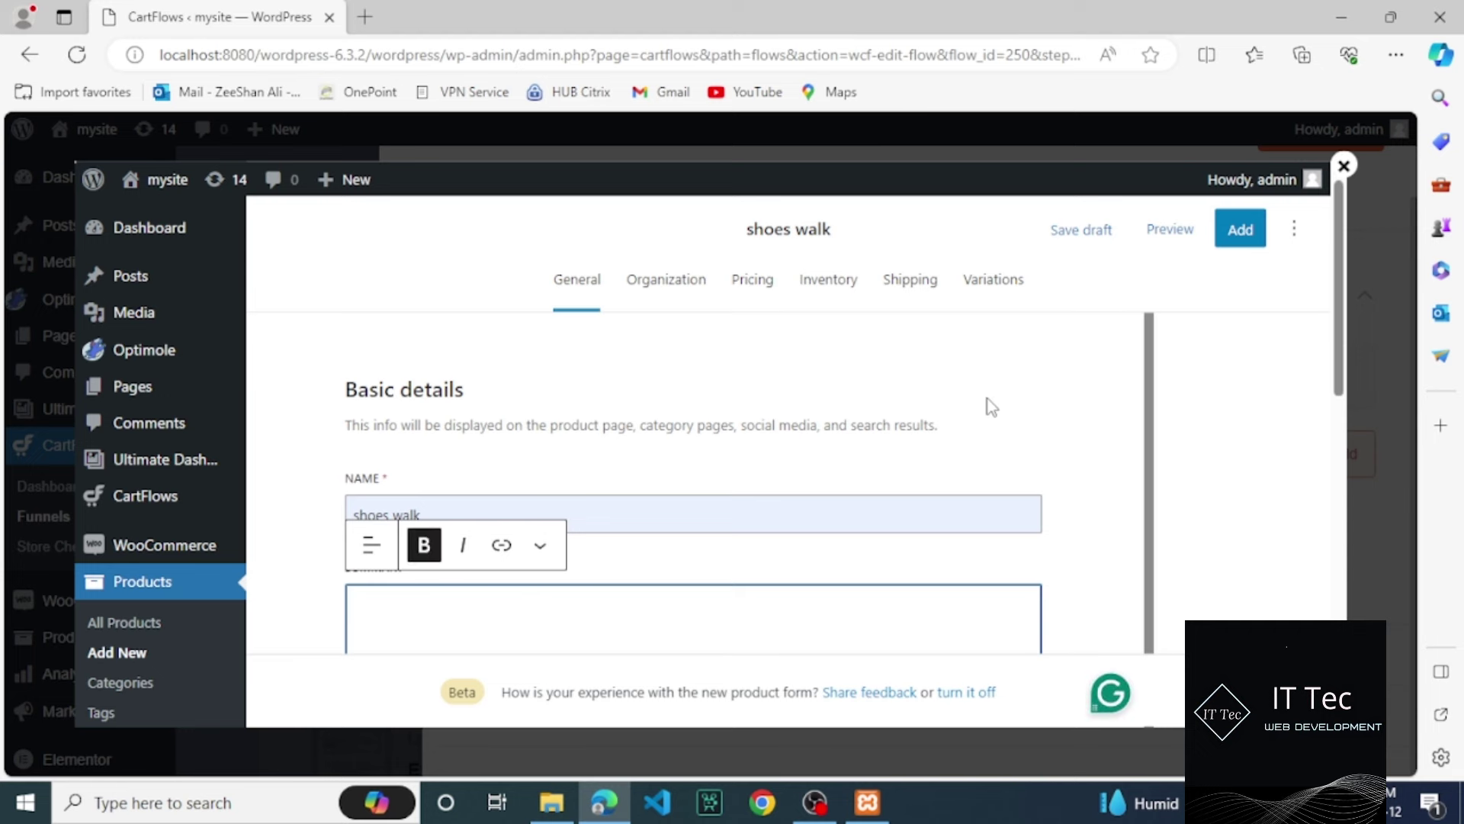
pyautogui.write('h')
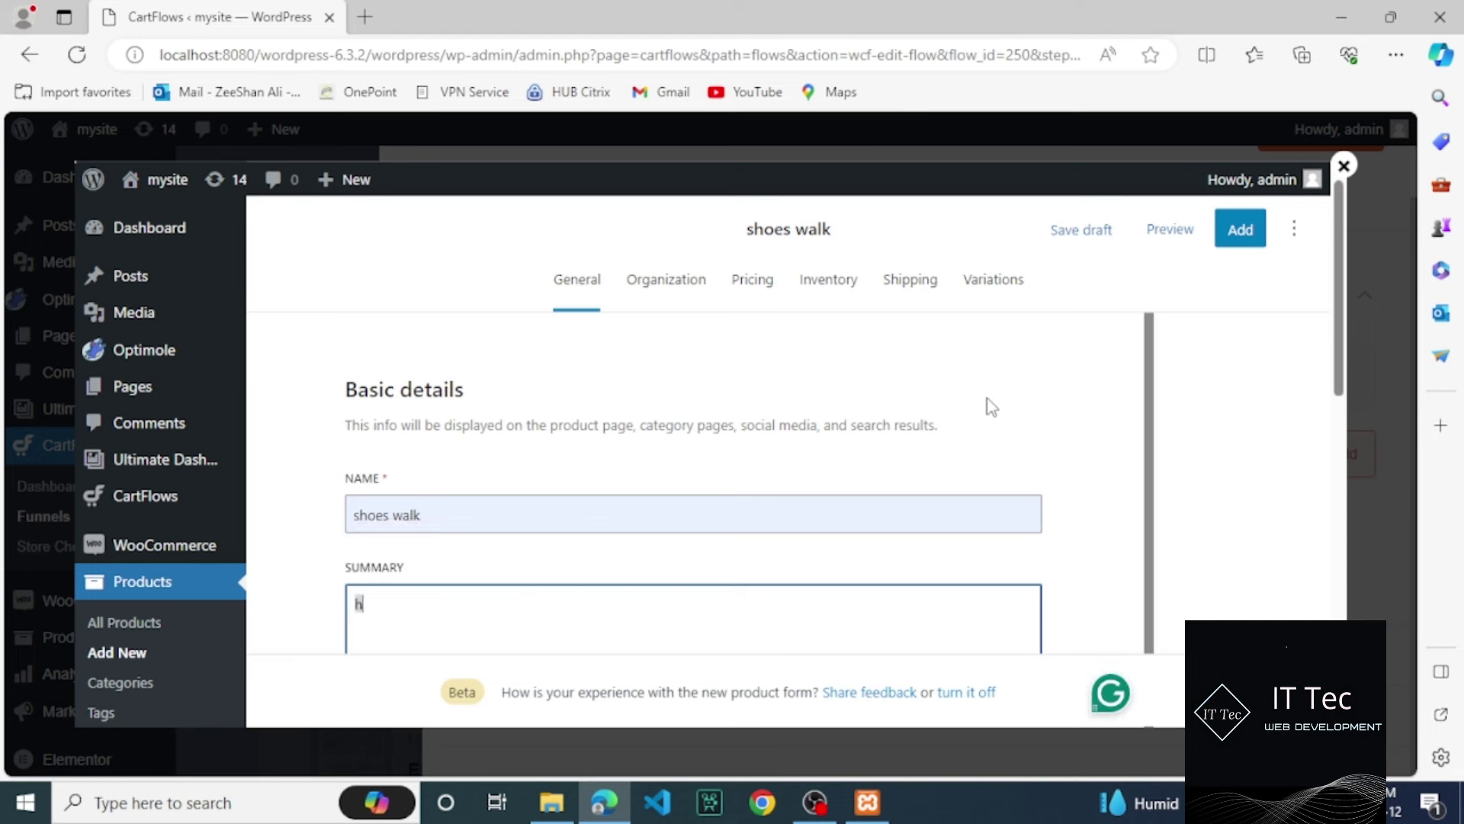
pyautogui.write('y')
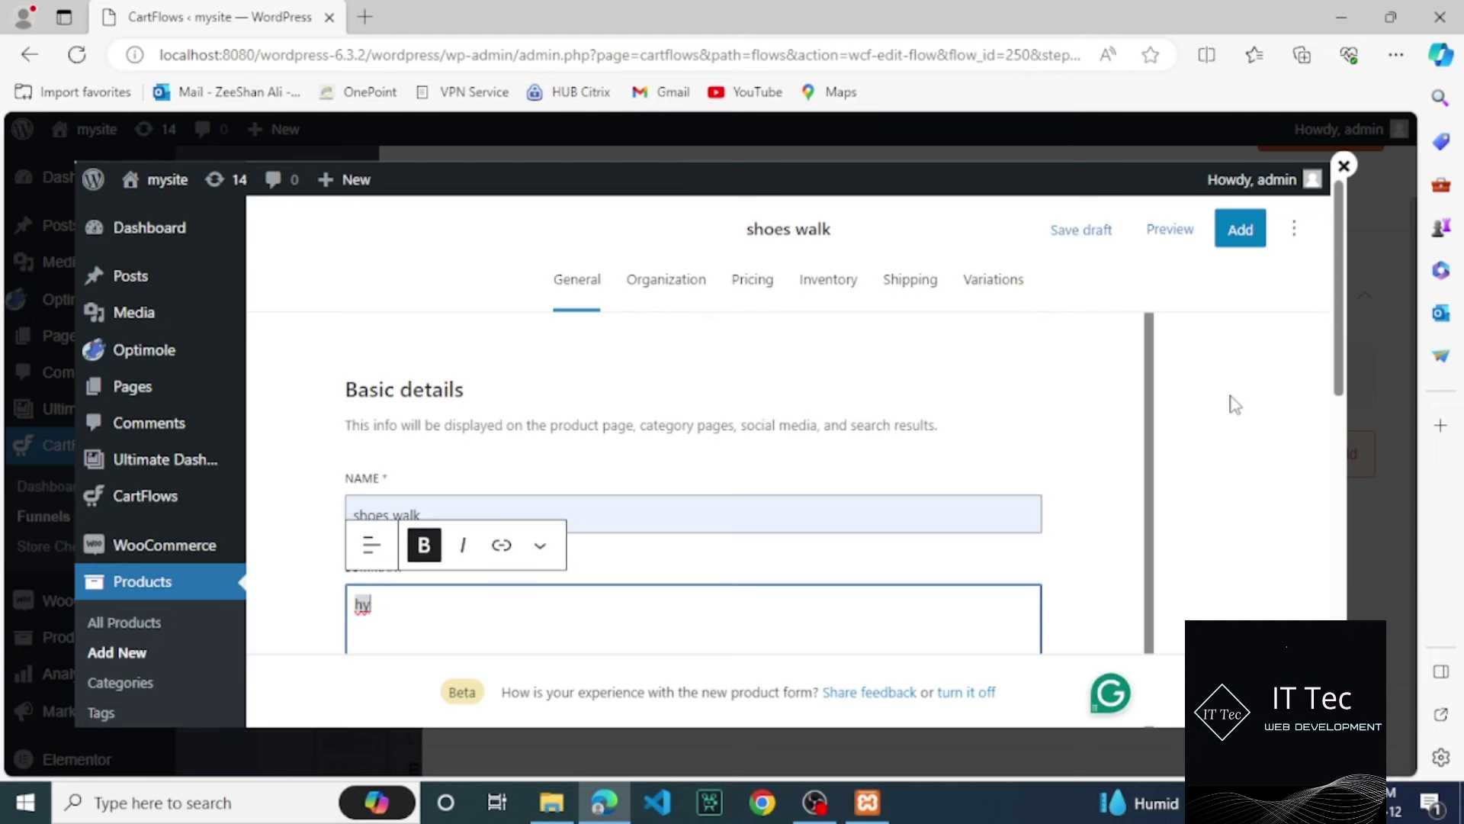
pyautogui.click(1242, 244)
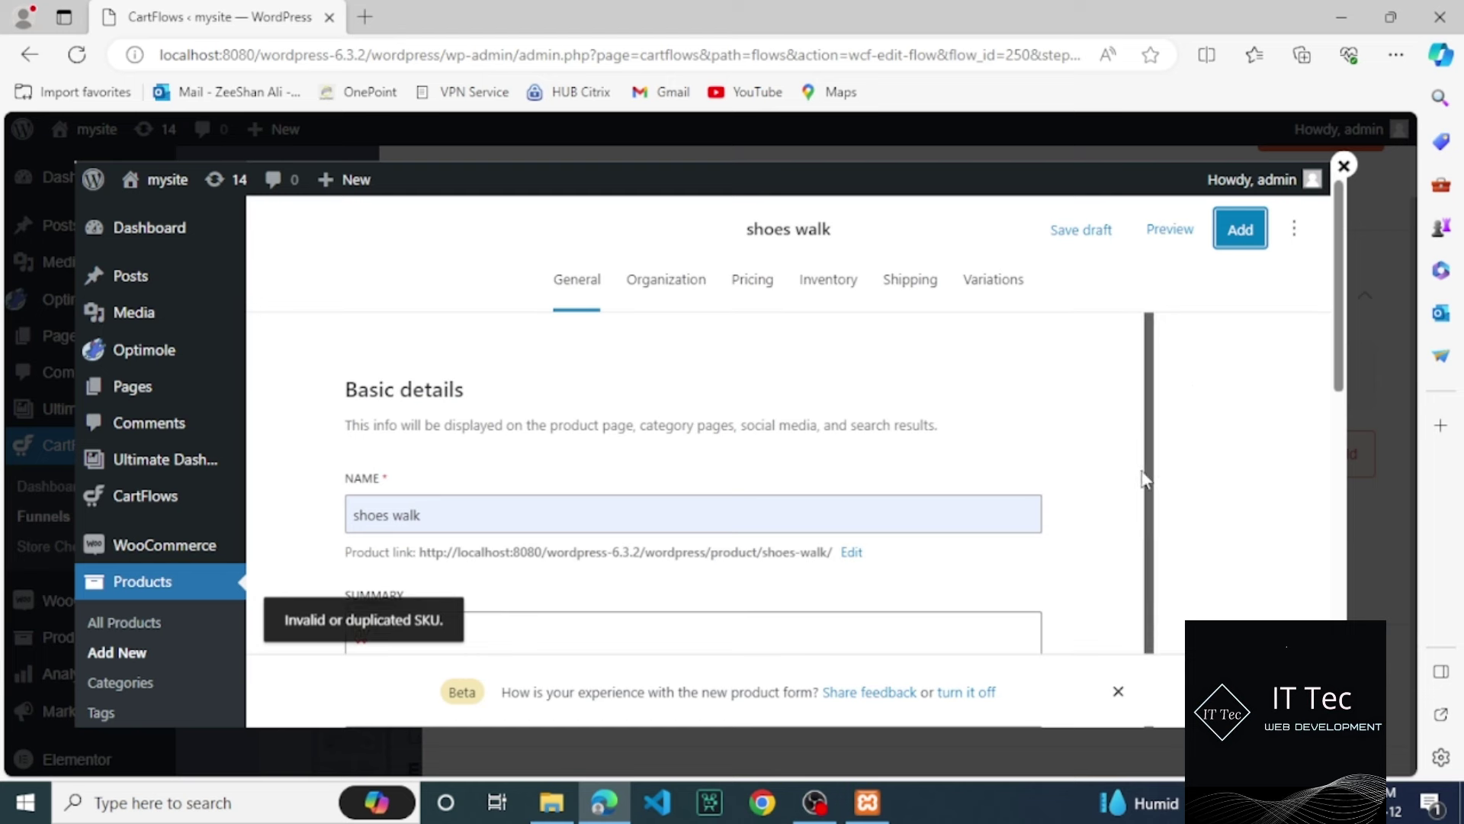
# Step: Rename the new product as "shoes walk d" and enter "hy" as its summary
pyautogui.scroll(-1, 1136, 620)
pyautogui.click(854, 513)
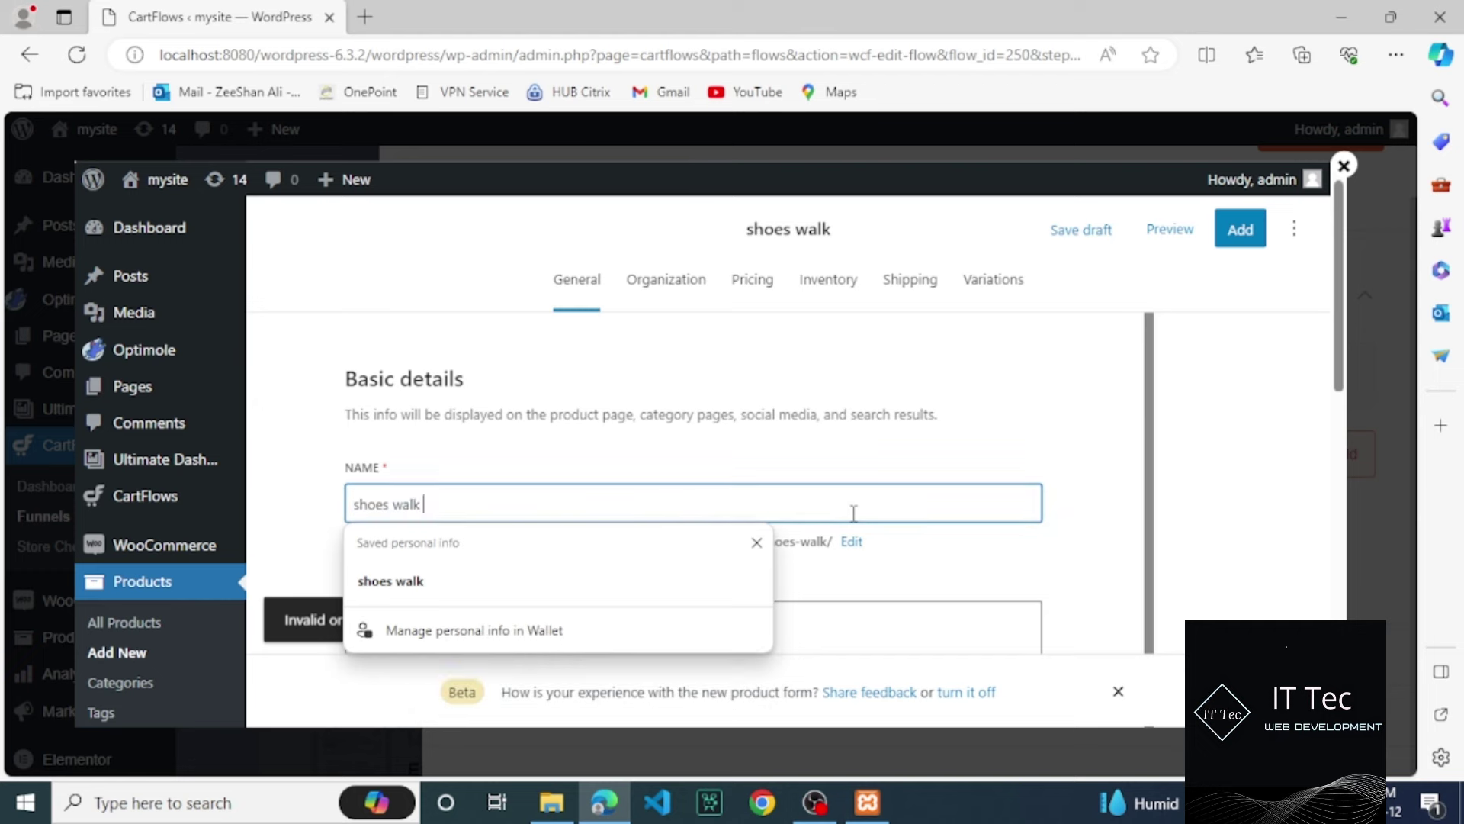
pyautogui.write('d')
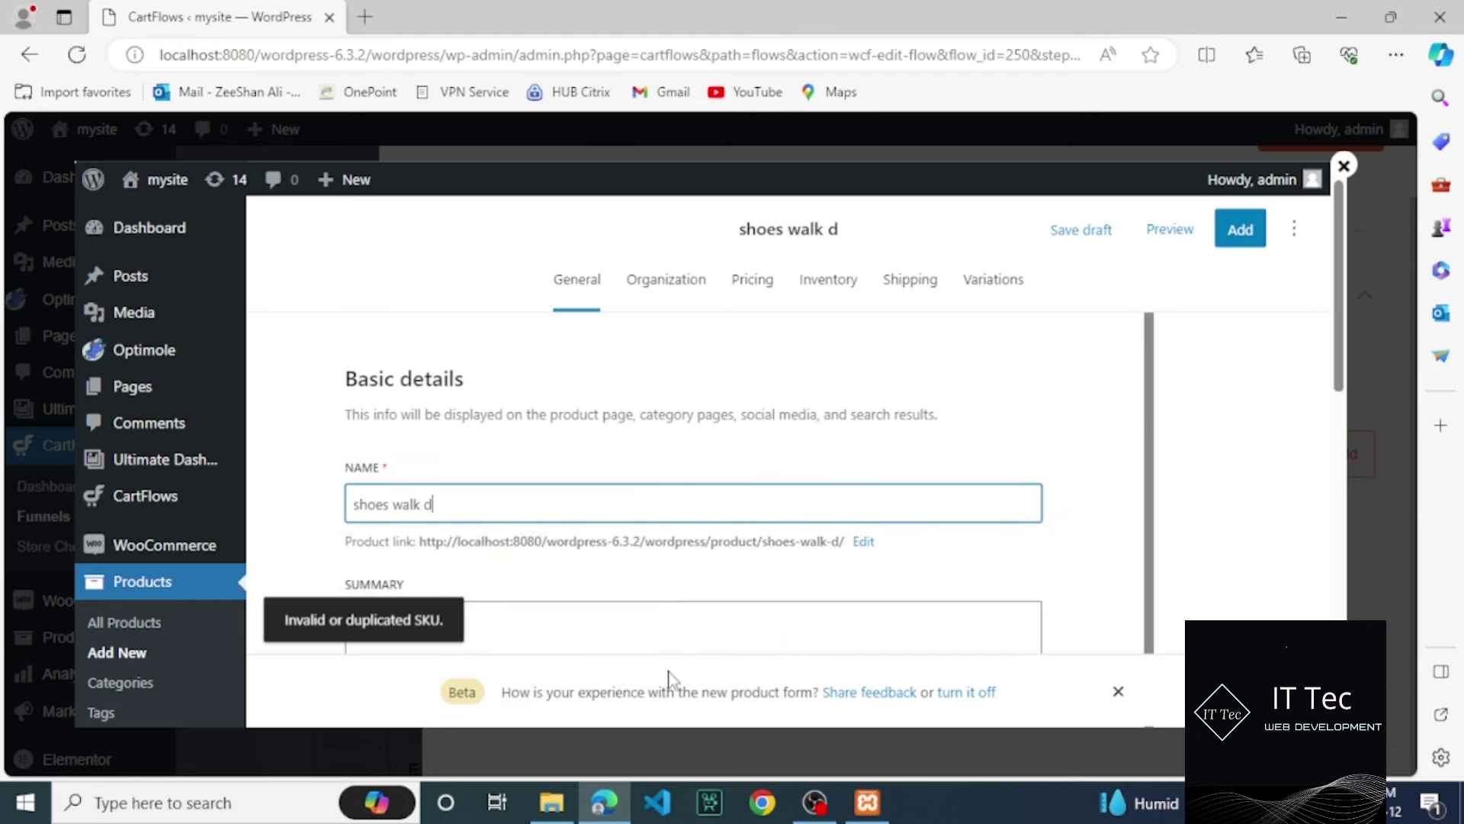
pyautogui.click(759, 623)
pyautogui.write('hy')
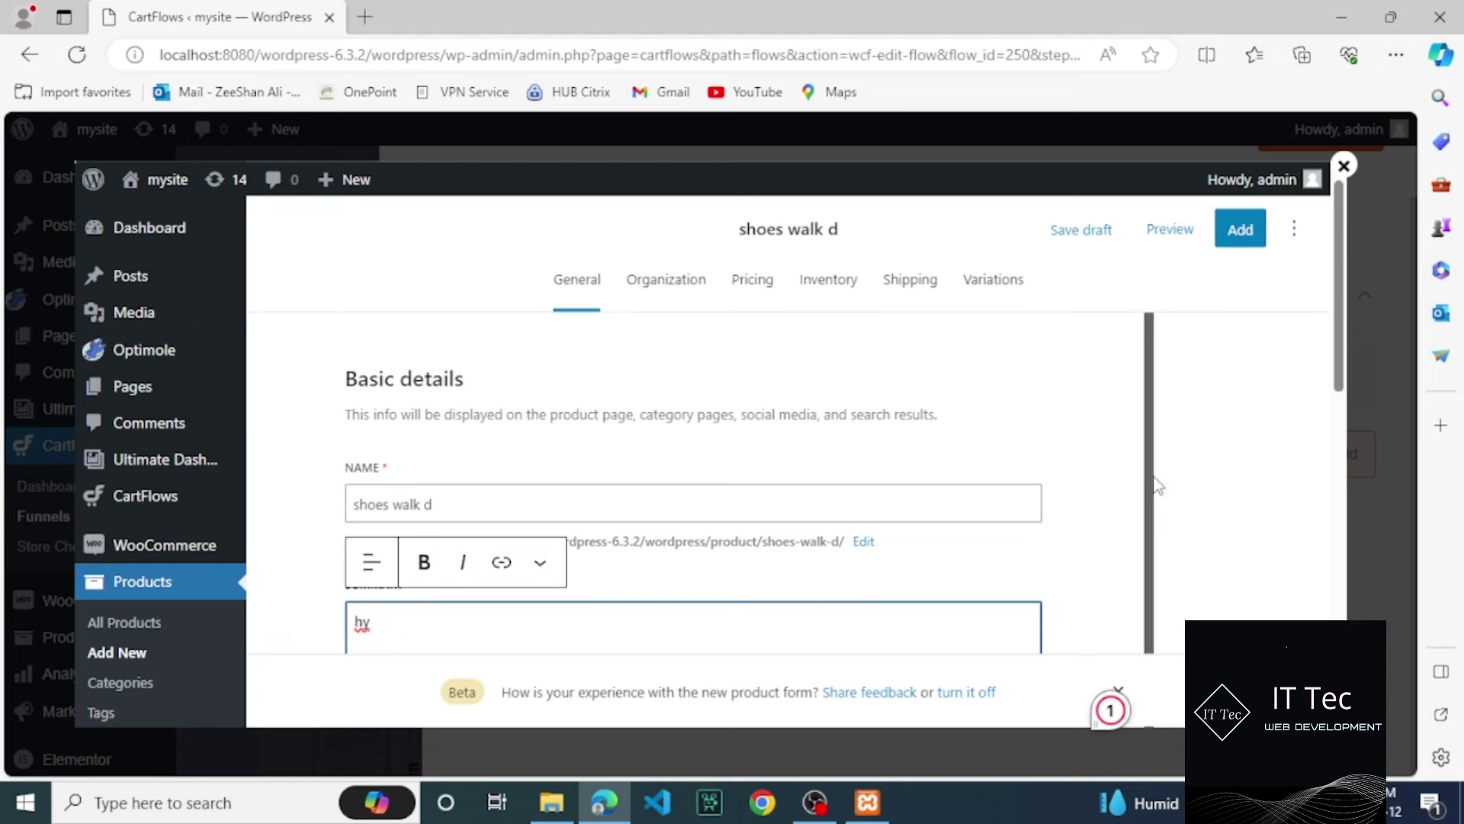
pyautogui.click(1148, 516)
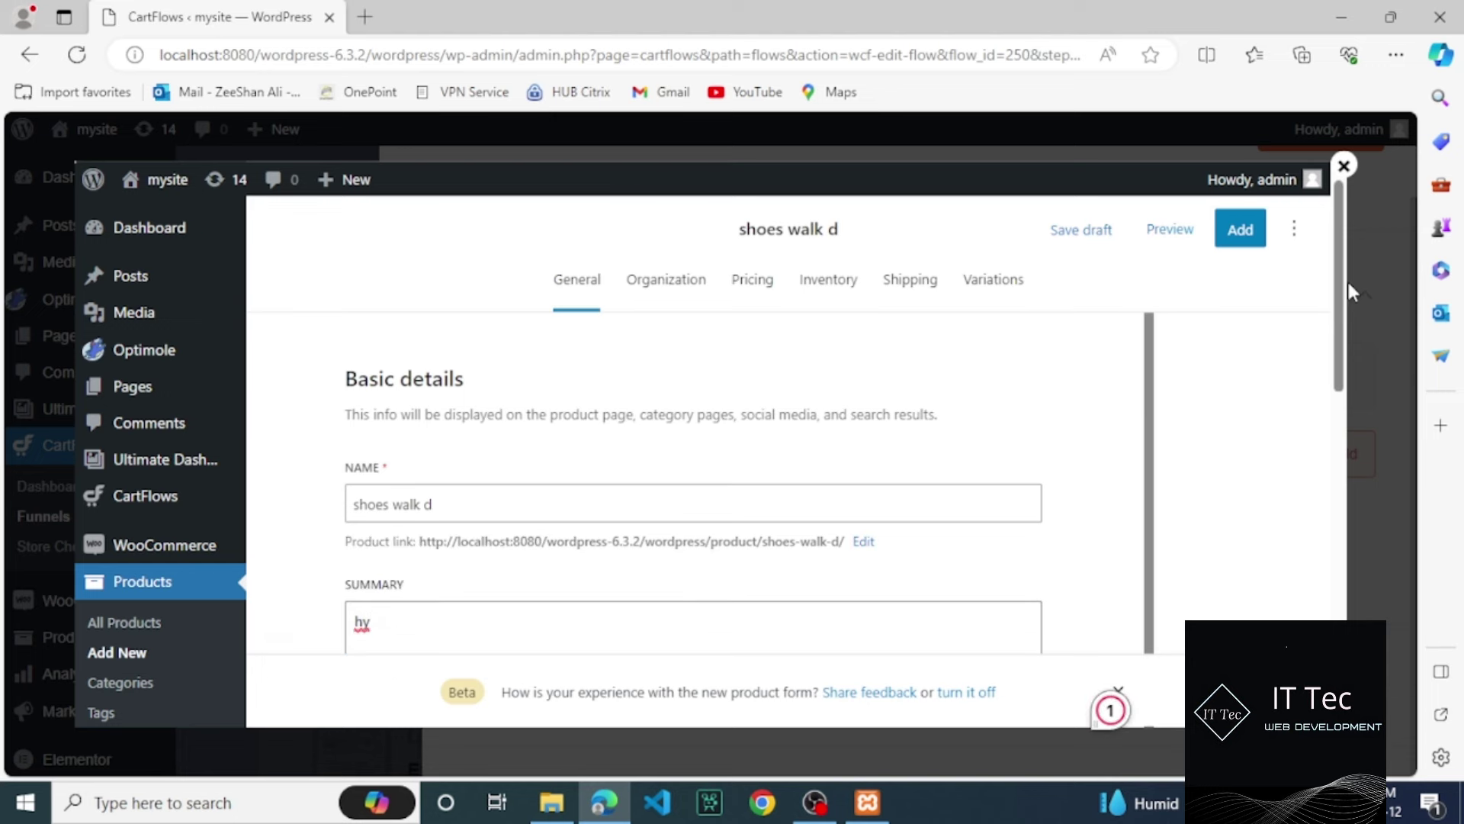
pyautogui.moveTo(1338, 292); pyautogui.dragTo(1334, 441)
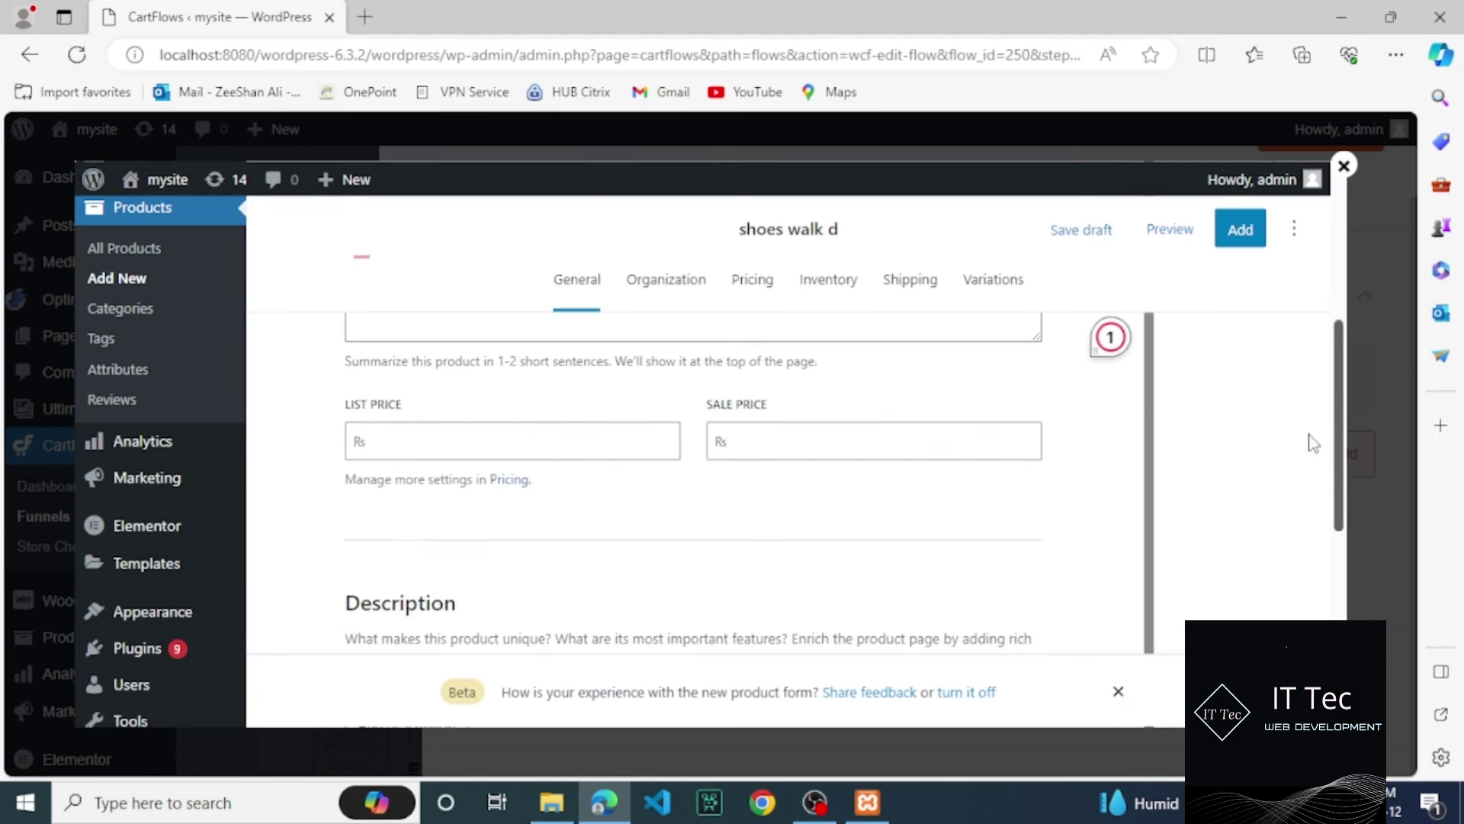
# Step: Set the new product's list price to Rs 80 and its sale price to Rs 34
pyautogui.click(630, 434)
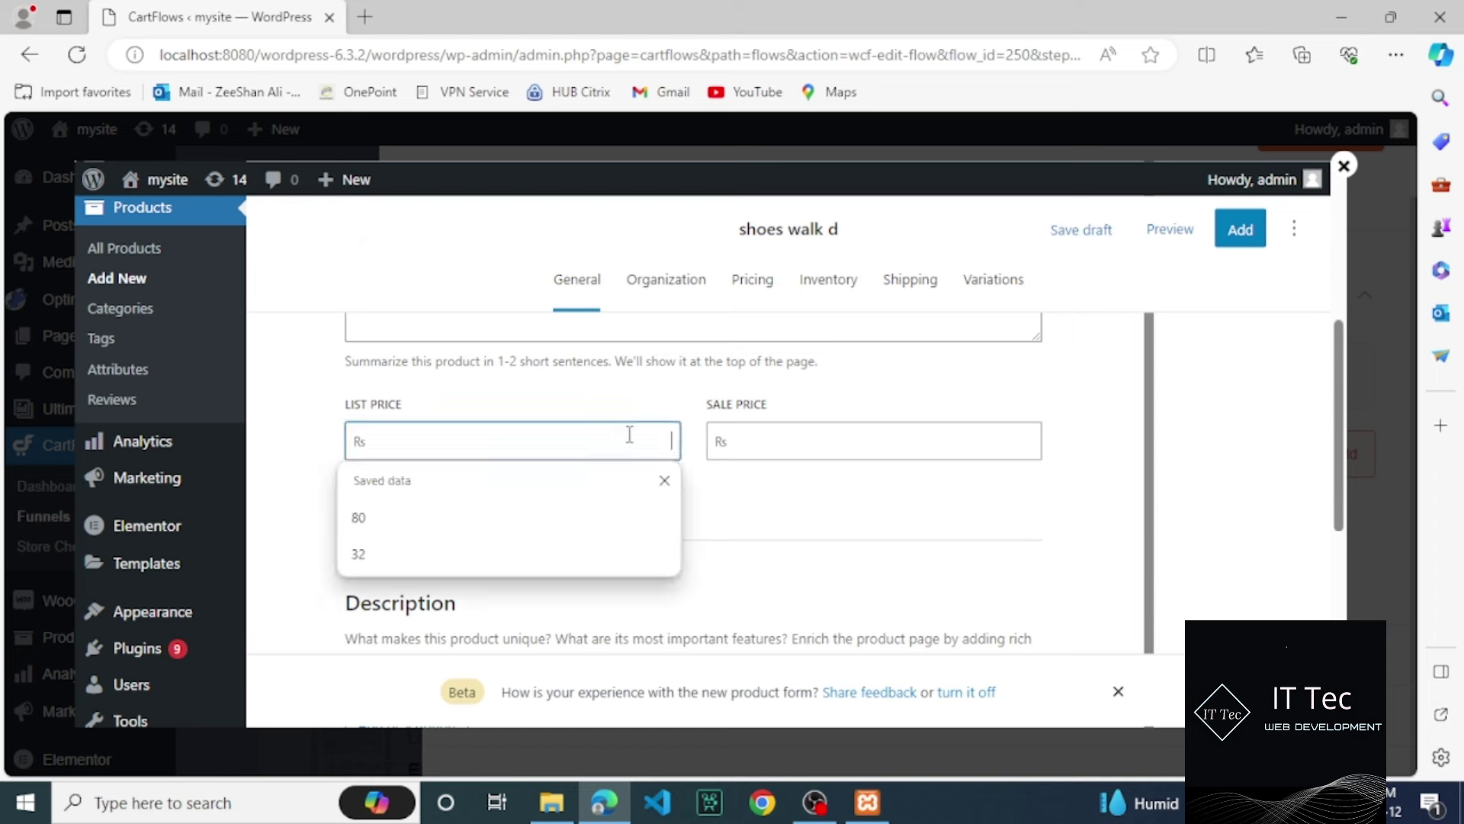
pyautogui.click(526, 516)
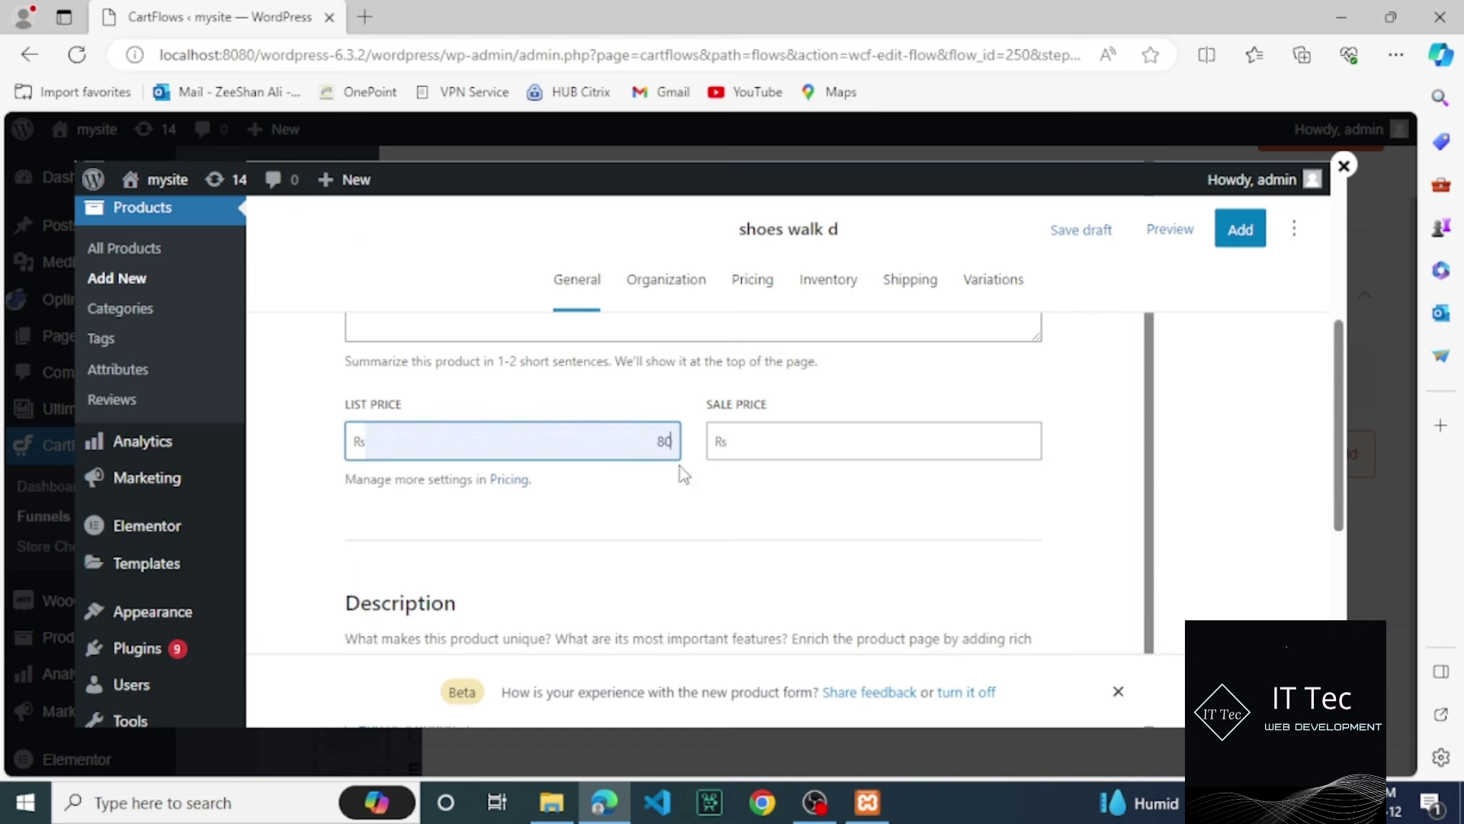
pyautogui.click(777, 434)
pyautogui.write('34')
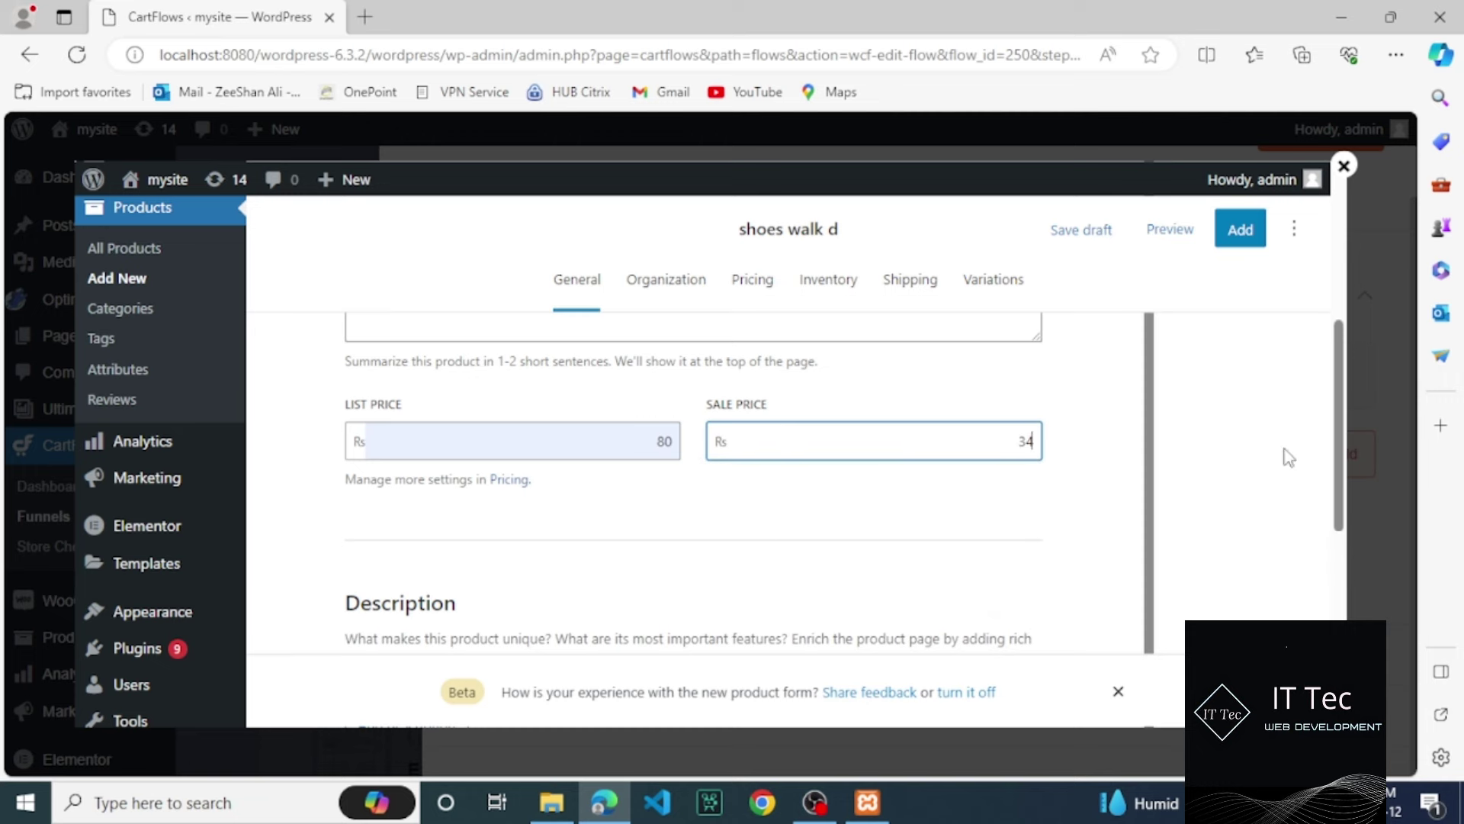
# Step: Choose evergreen1-feature3.png from the media library as the product image and try to add the product
pyautogui.moveTo(1340, 437); pyautogui.dragTo(1321, 589)
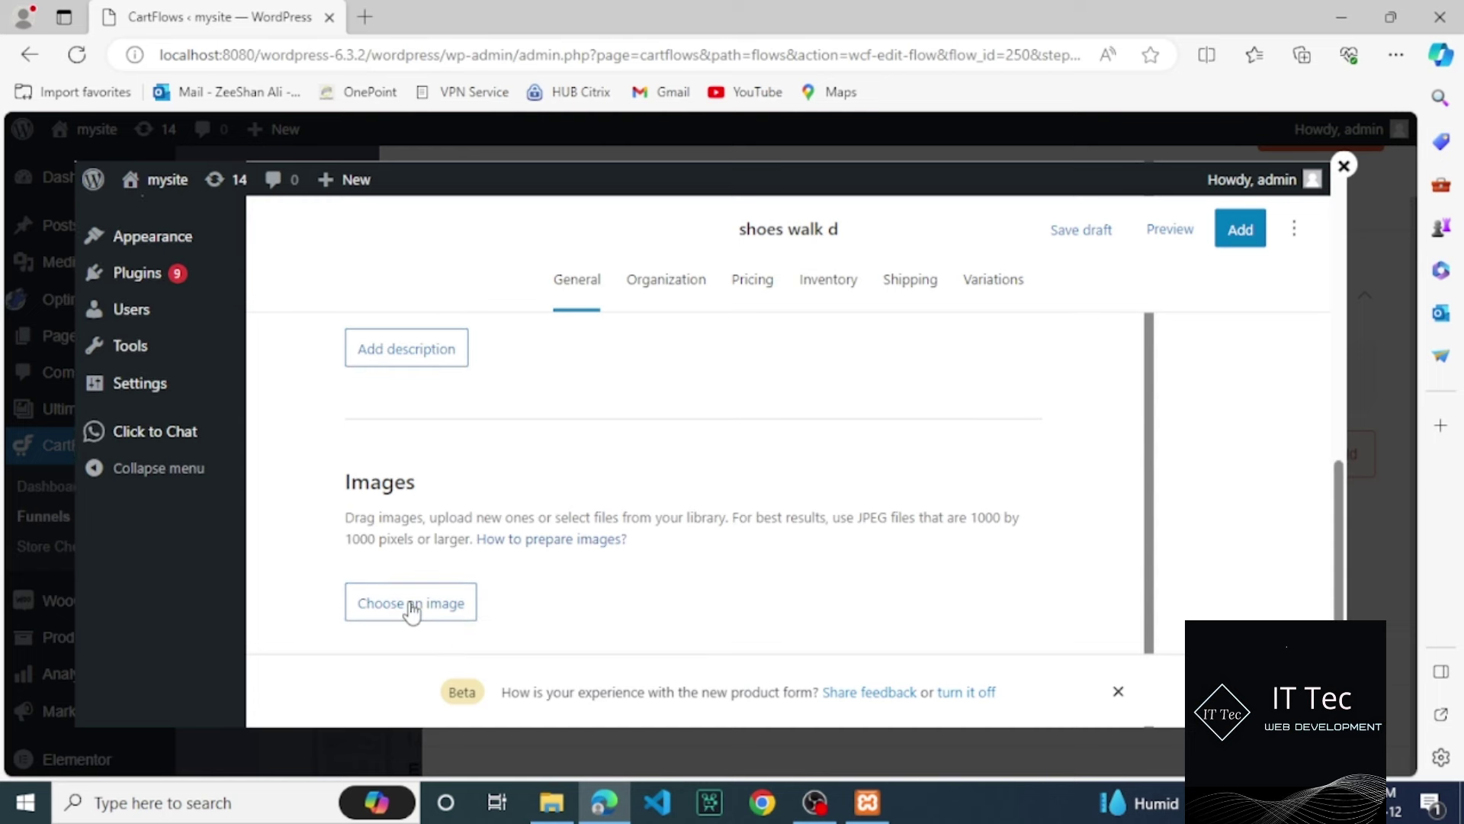
pyautogui.click(411, 608)
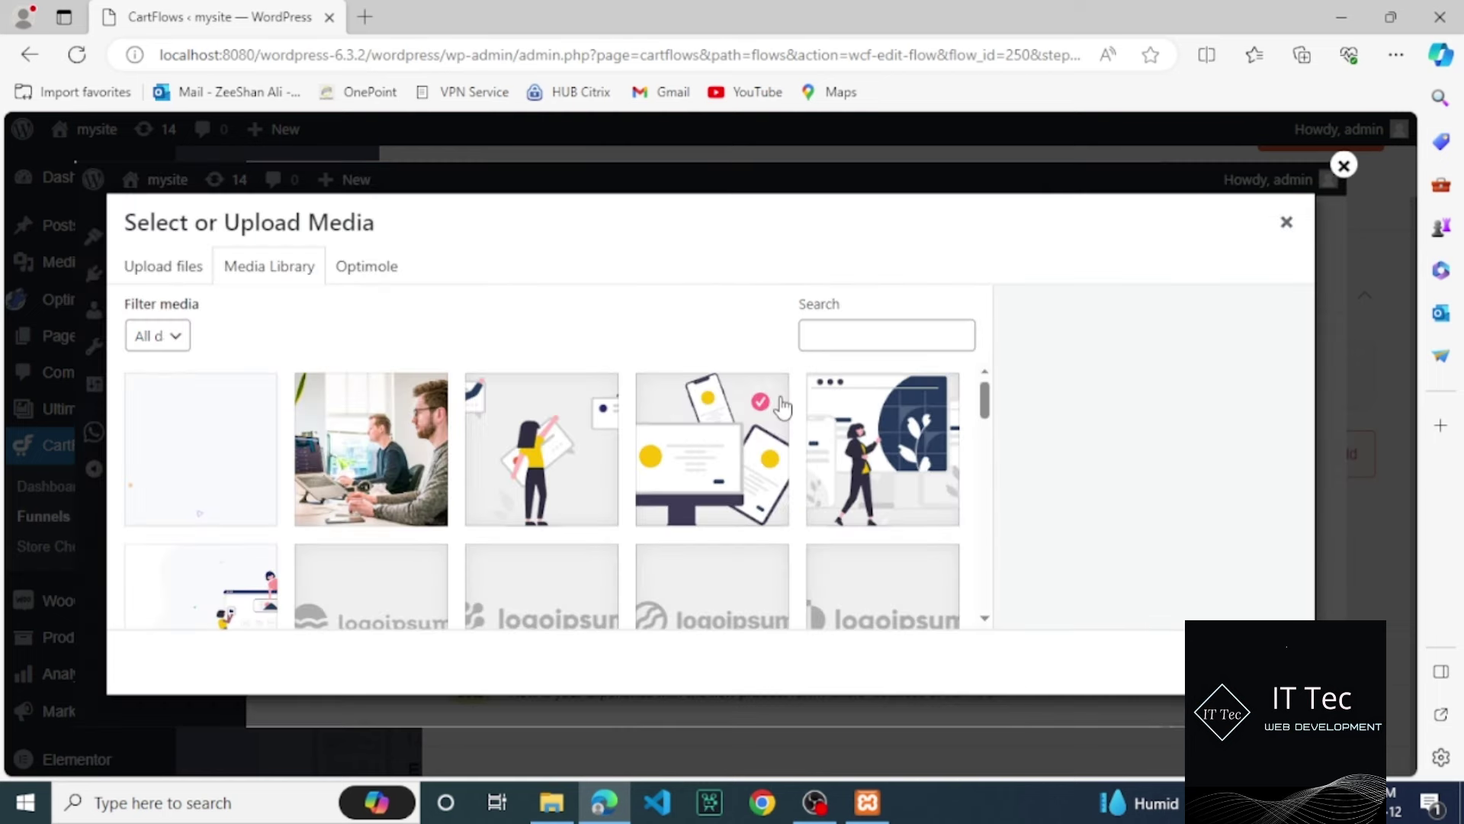
pyautogui.click(556, 486)
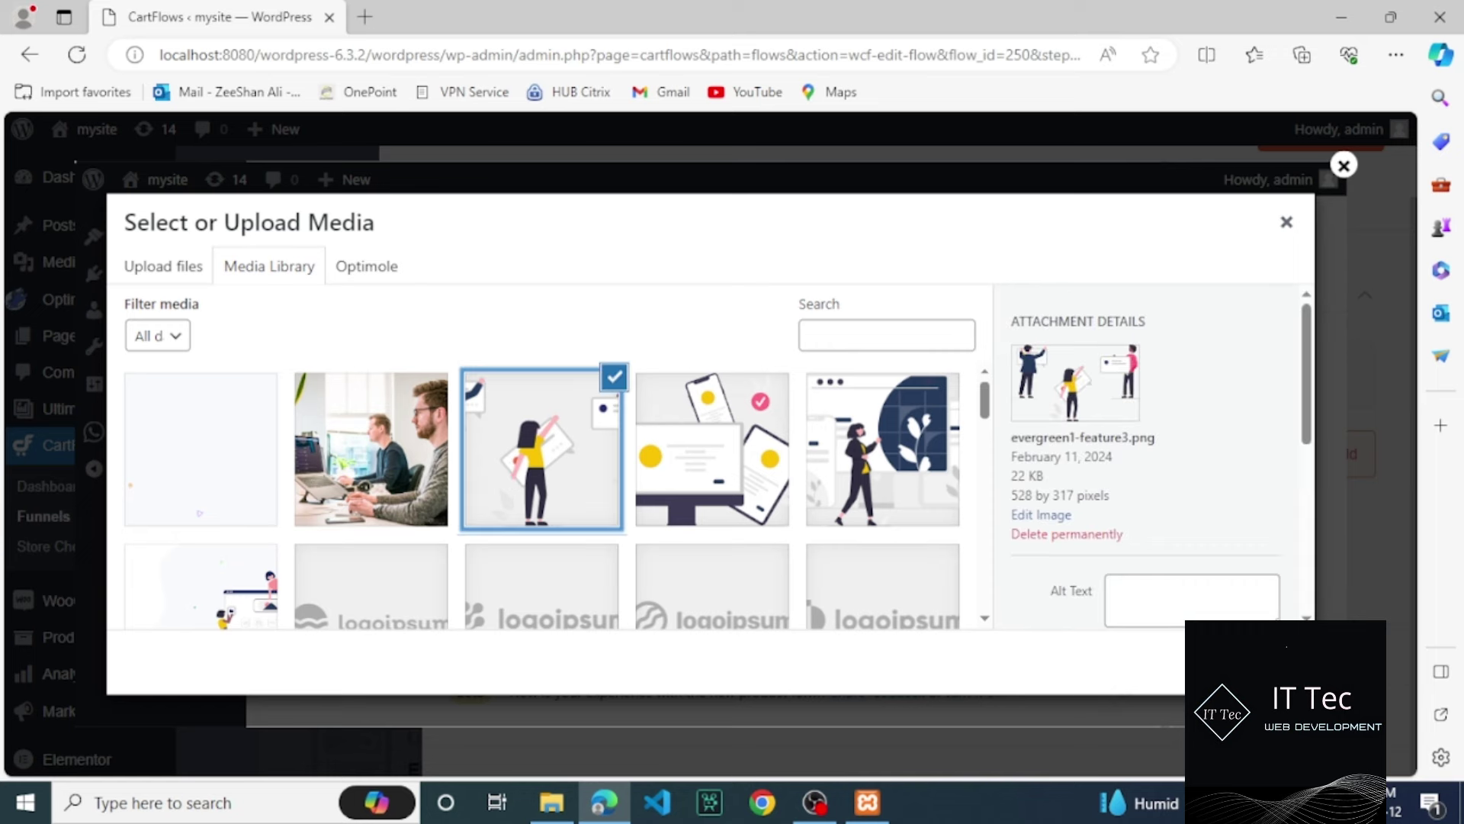
pyautogui.press('Escape')
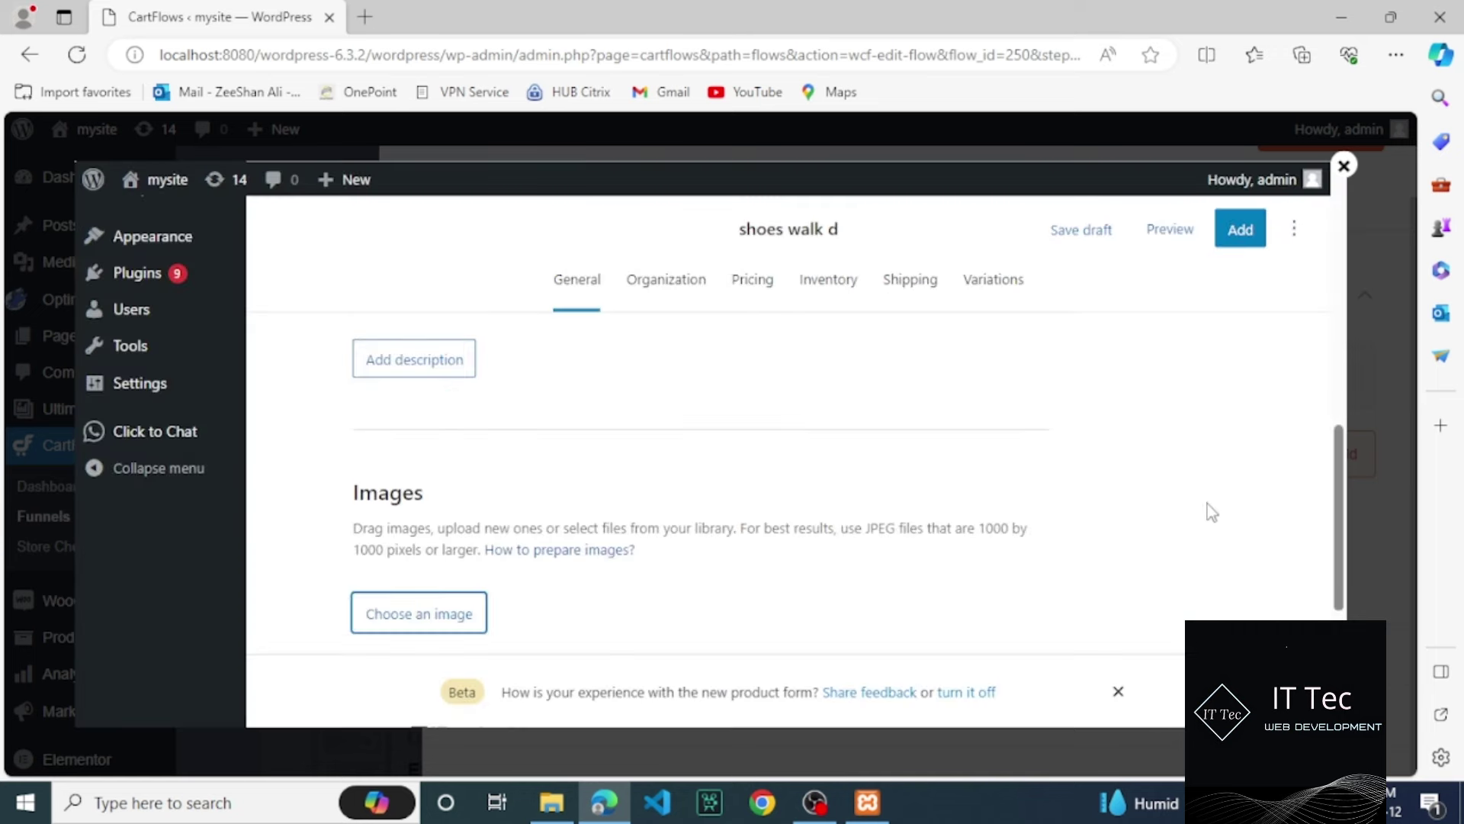
pyautogui.click(1231, 244)
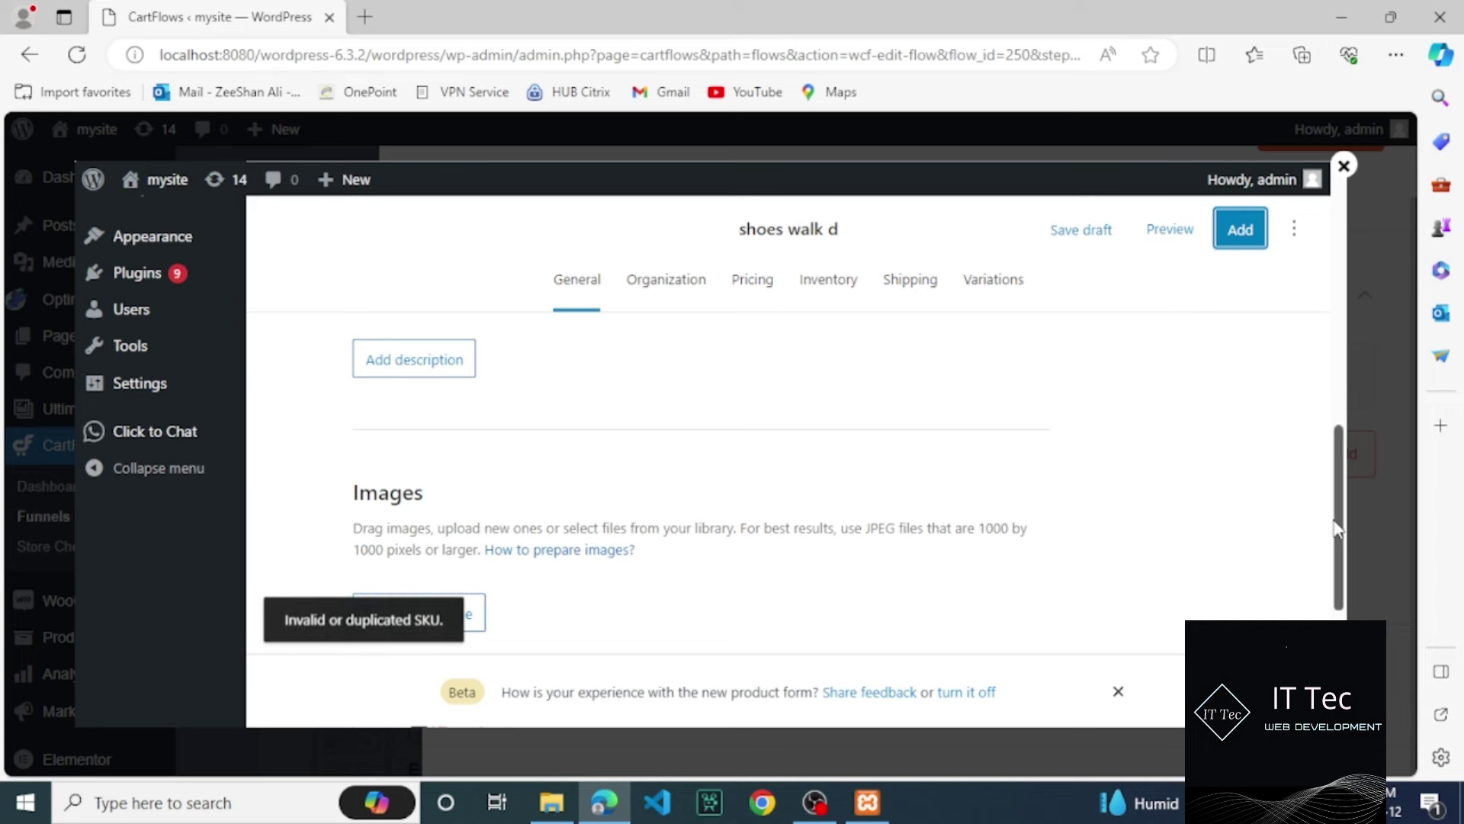
pyautogui.moveTo(1336, 528); pyautogui.dragTo(1336, 613)
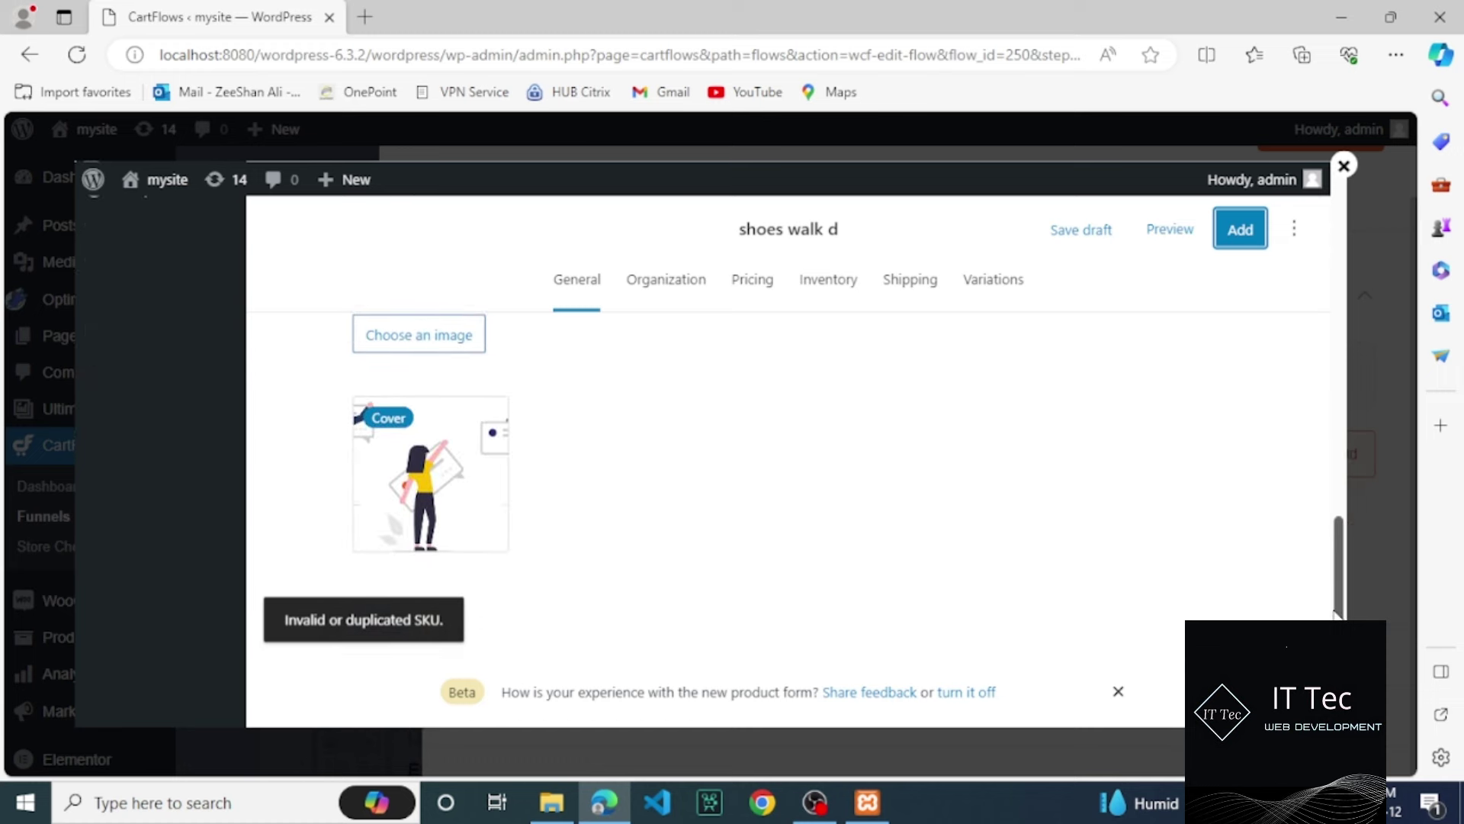
# Step: Replace the product's summary with "haf" in bold and try again to add the product
pyautogui.moveTo(1345, 611); pyautogui.dragTo(1365, 314)
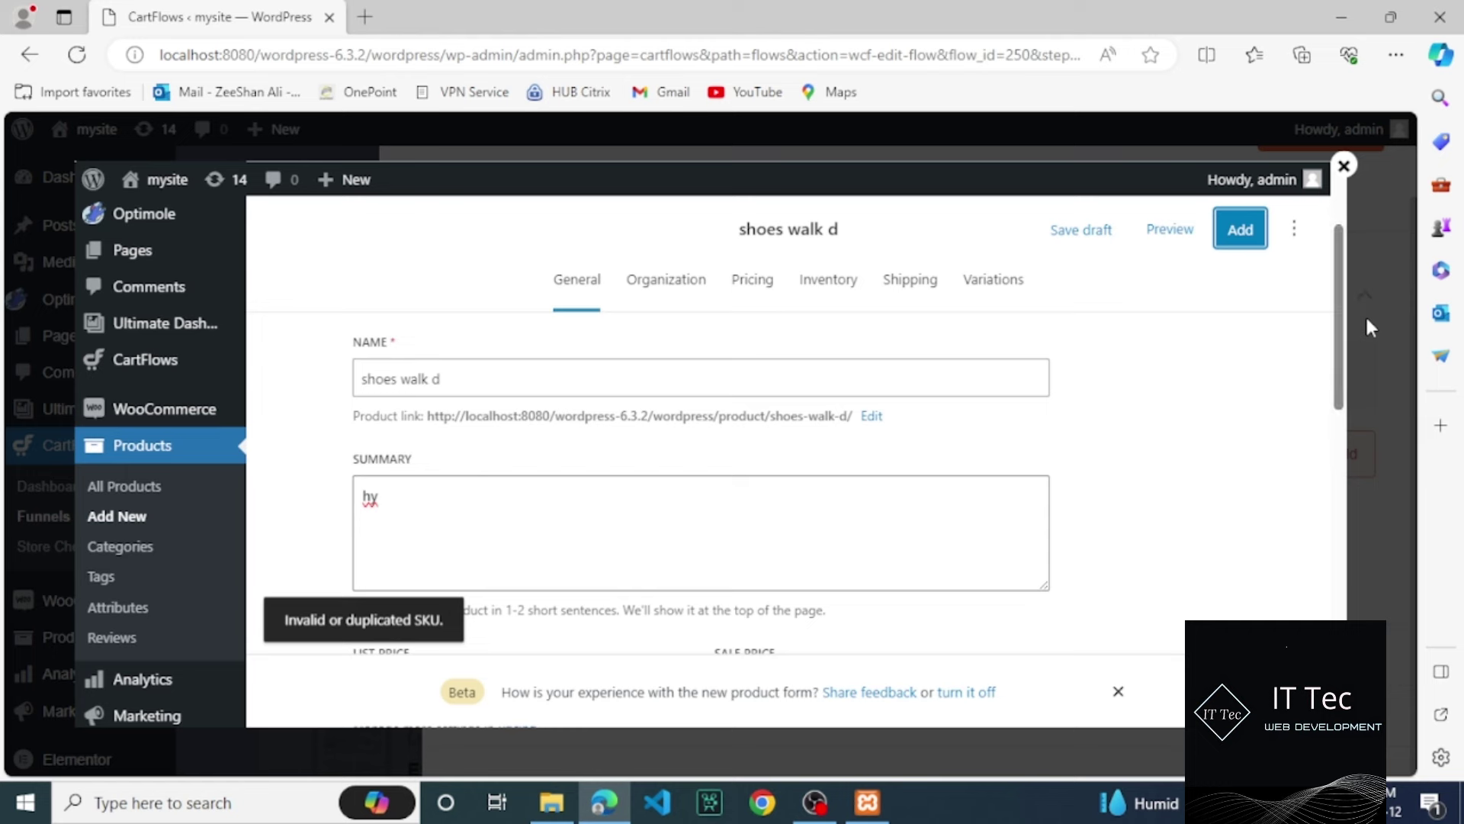
pyautogui.click(530, 498)
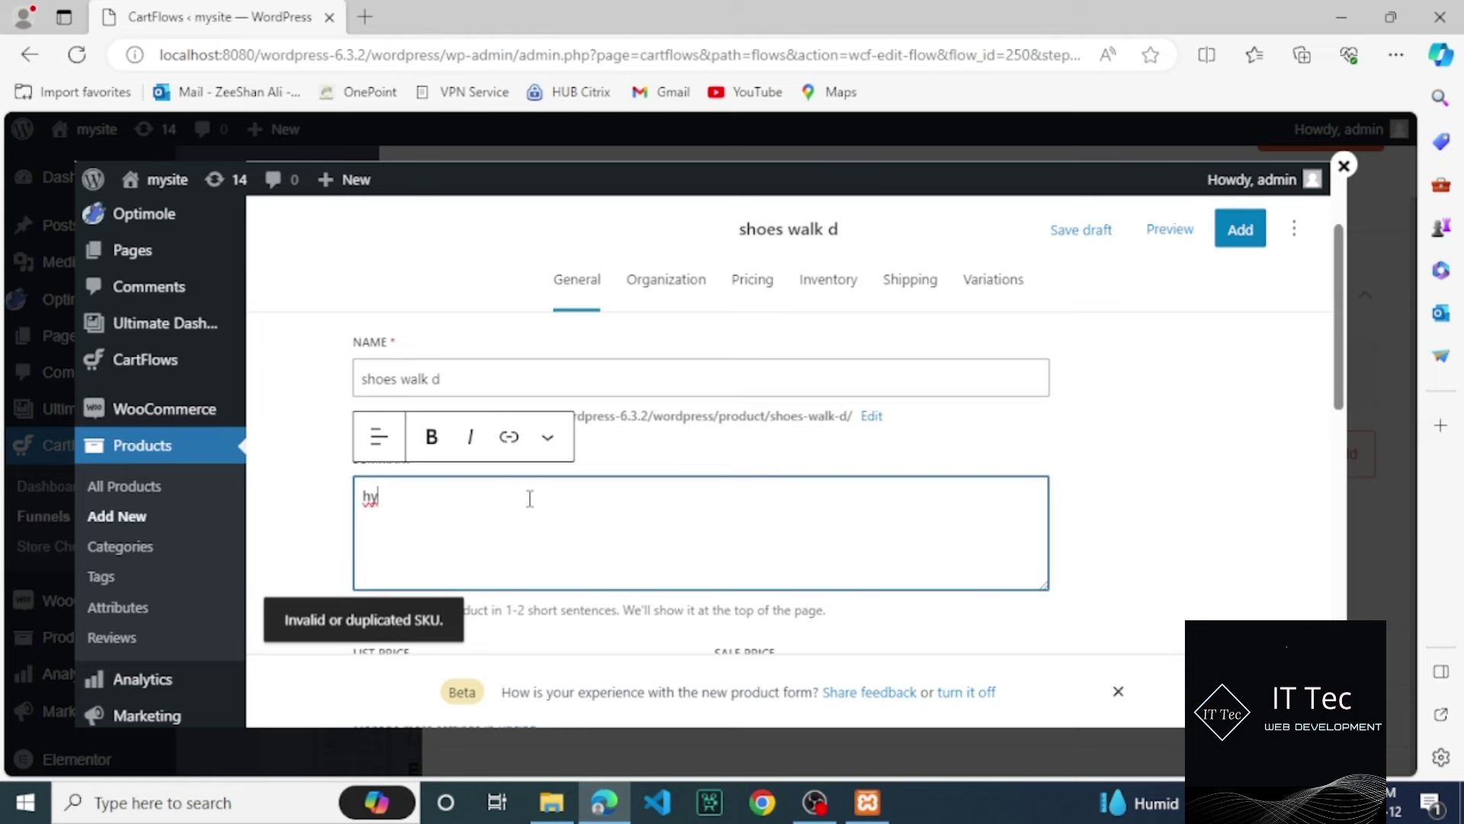
pyautogui.moveTo(530, 498); pyautogui.dragTo(340, 499)
pyautogui.hotkey('ctrl', 'b')
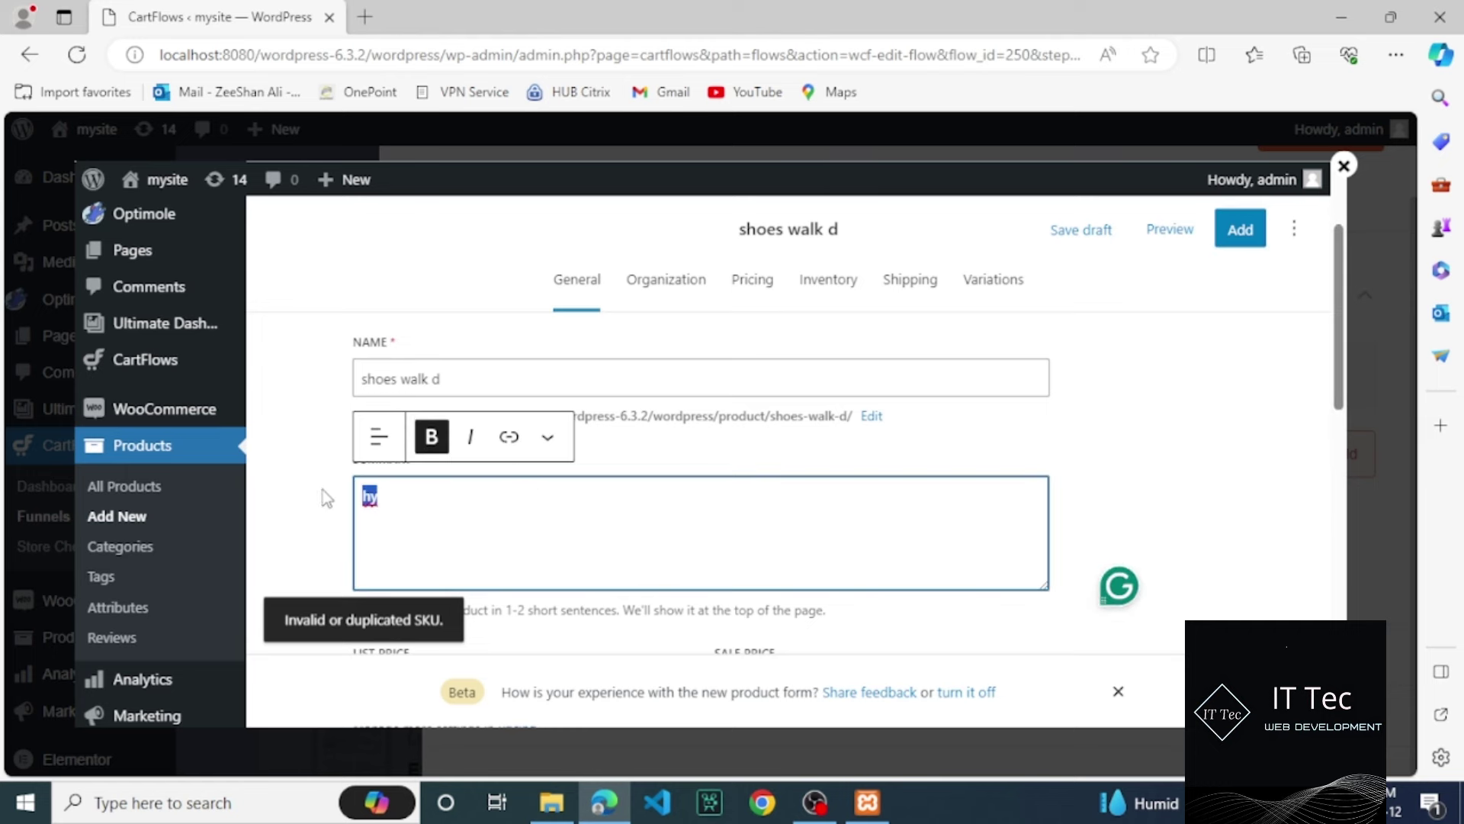
pyautogui.write('hat')
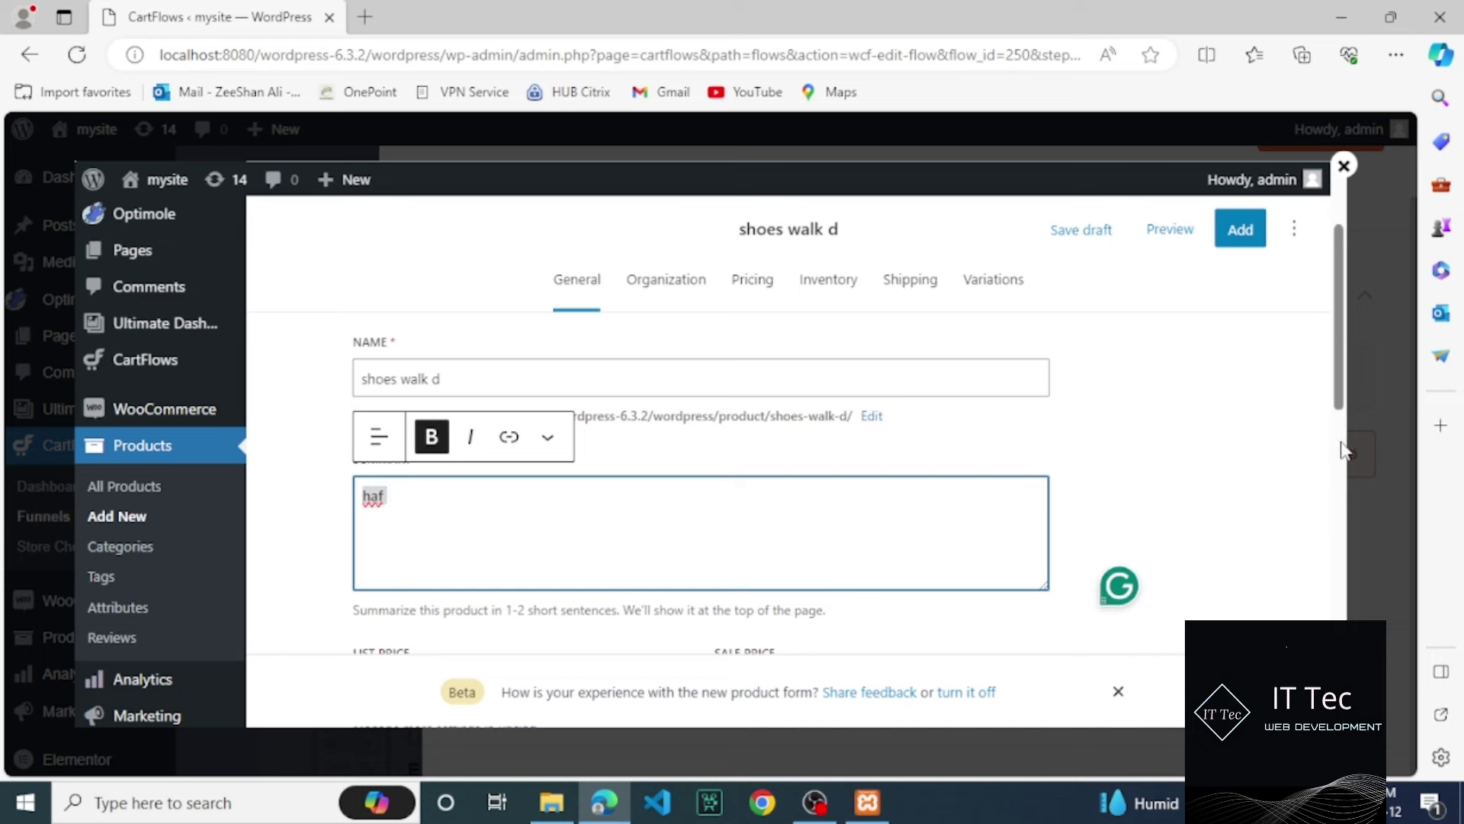
pyautogui.scroll(-2, 1342, 449)
pyautogui.scroll(-5, 1342, 448)
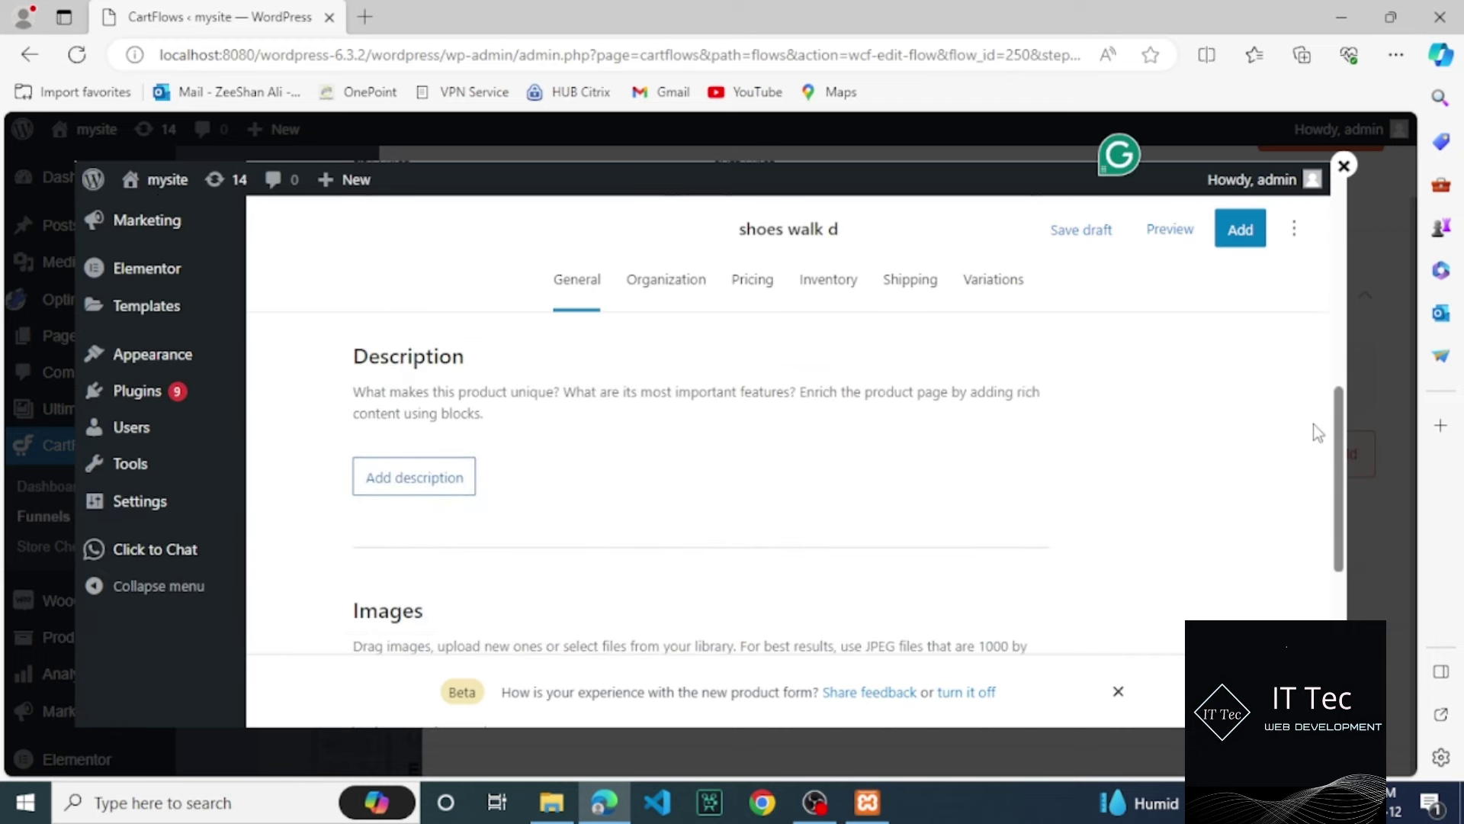
pyautogui.moveTo(1342, 496); pyautogui.dragTo(1338, 604)
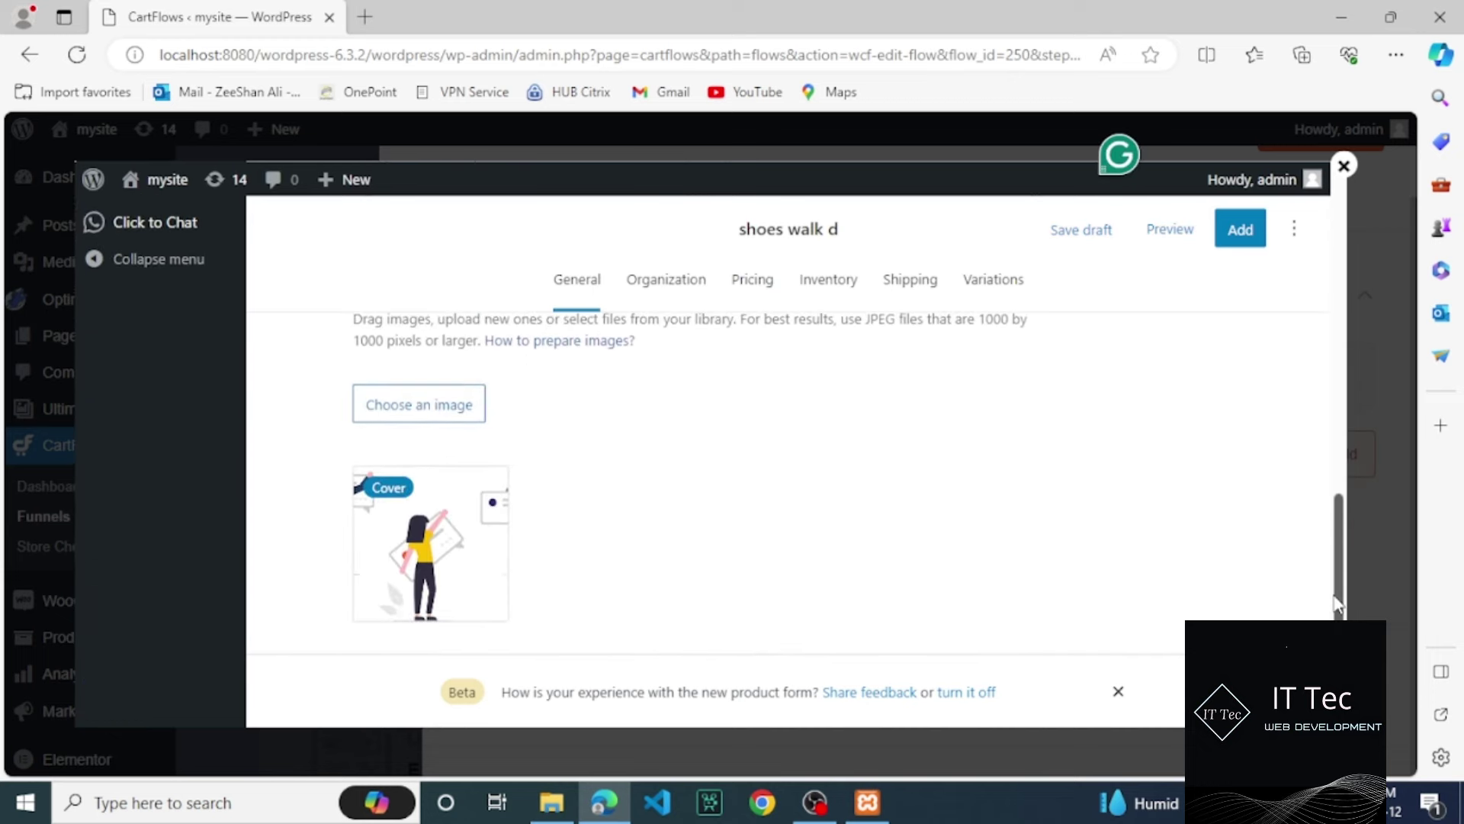
pyautogui.click(1236, 235)
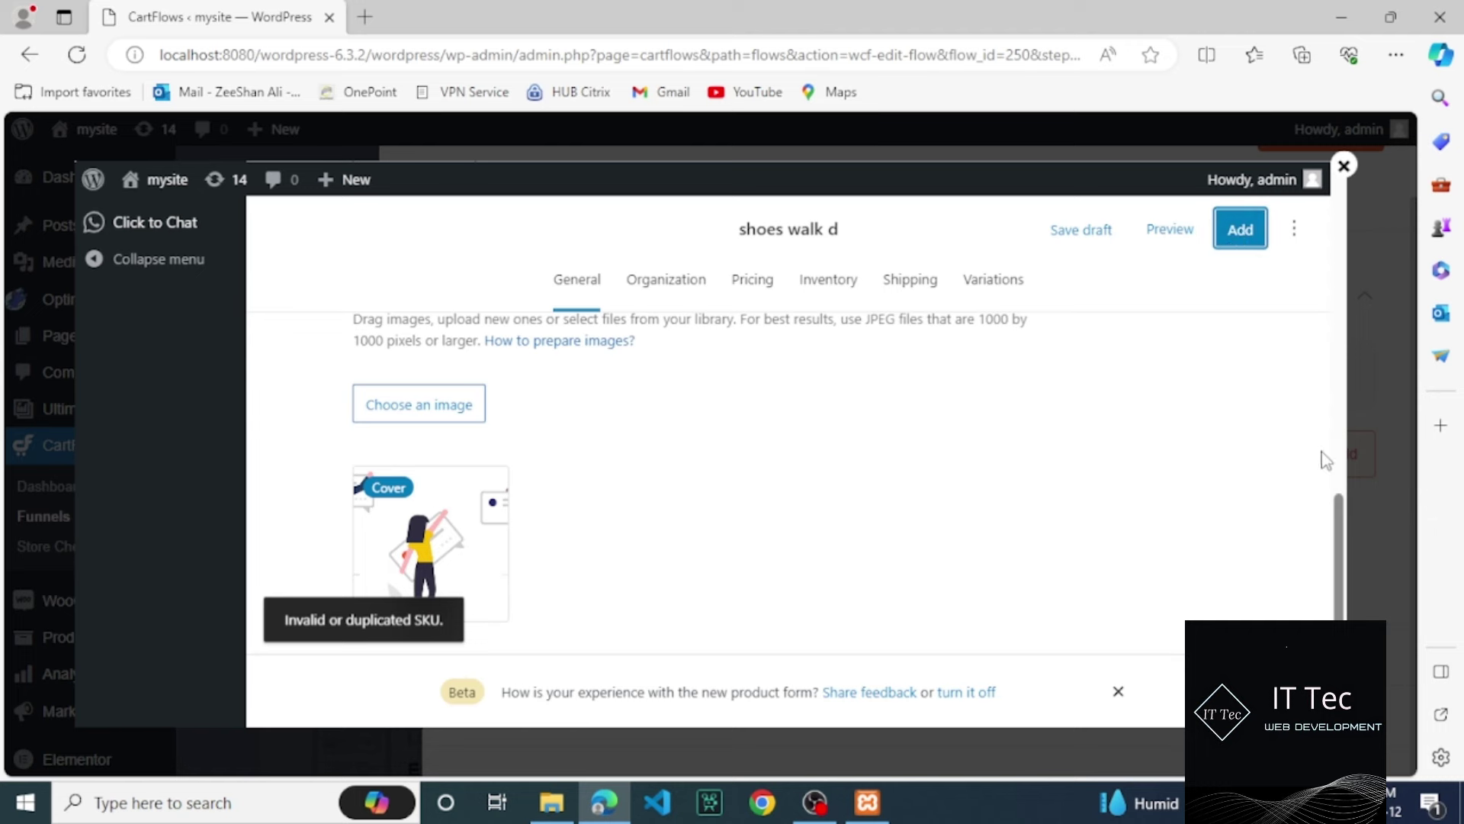
# Step: Close the new product form without adding the product and leave the checkout step's settings
pyautogui.scroll(10, 1333, 458)
pyautogui.scroll(-2, 1364, 332)
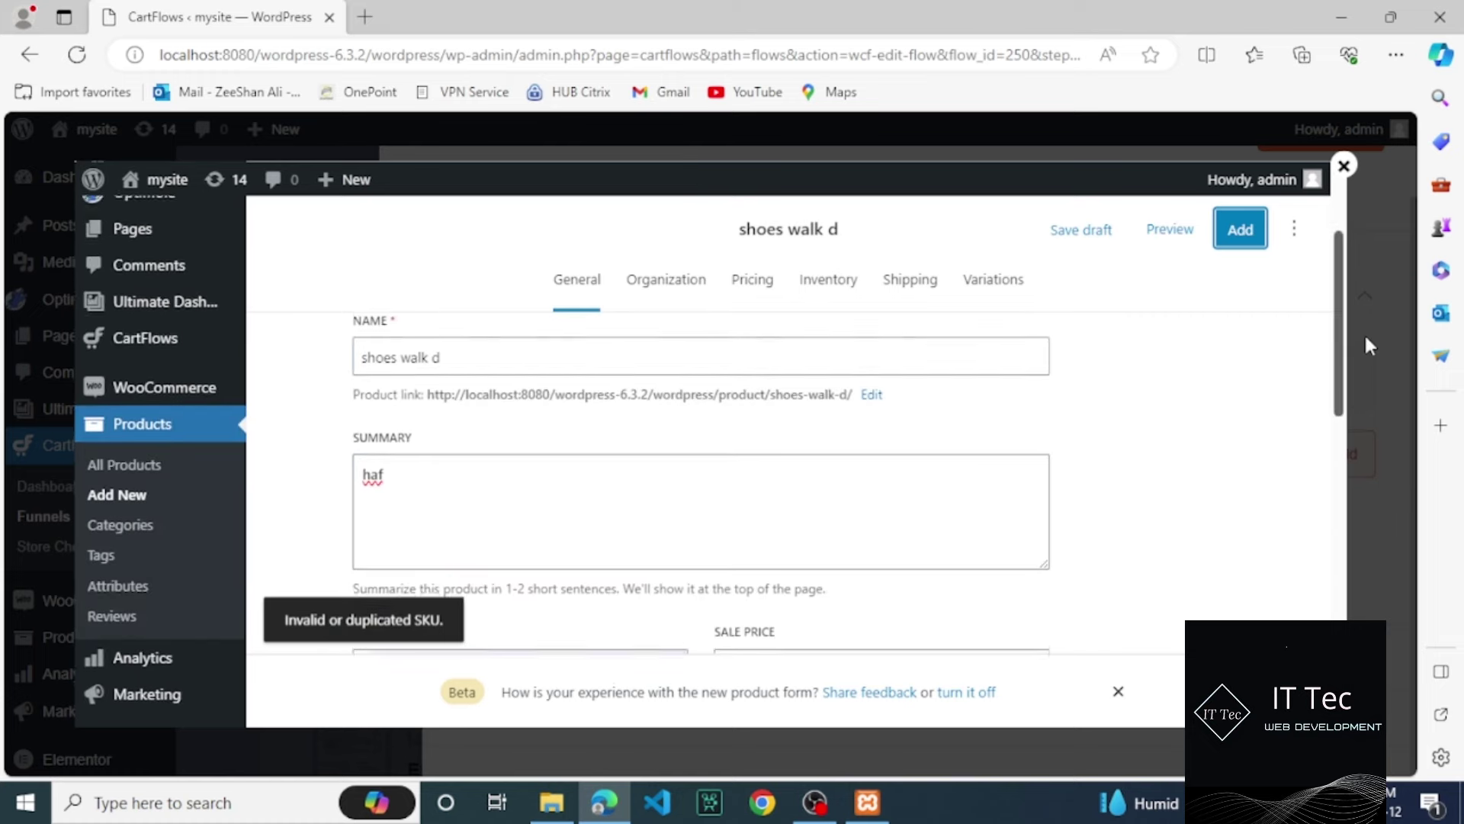
pyautogui.click(1348, 412)
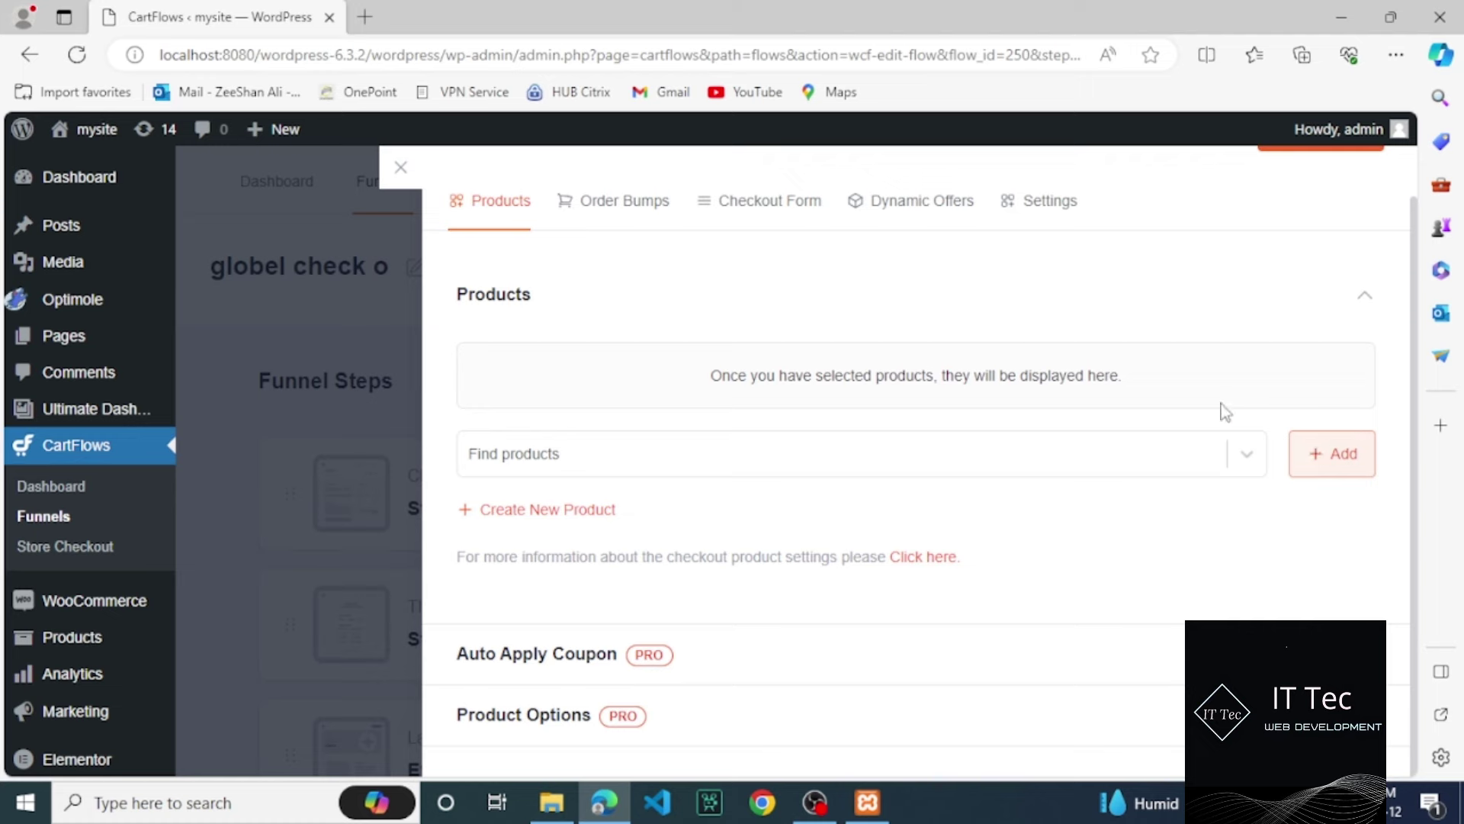
pyautogui.click(400, 167)
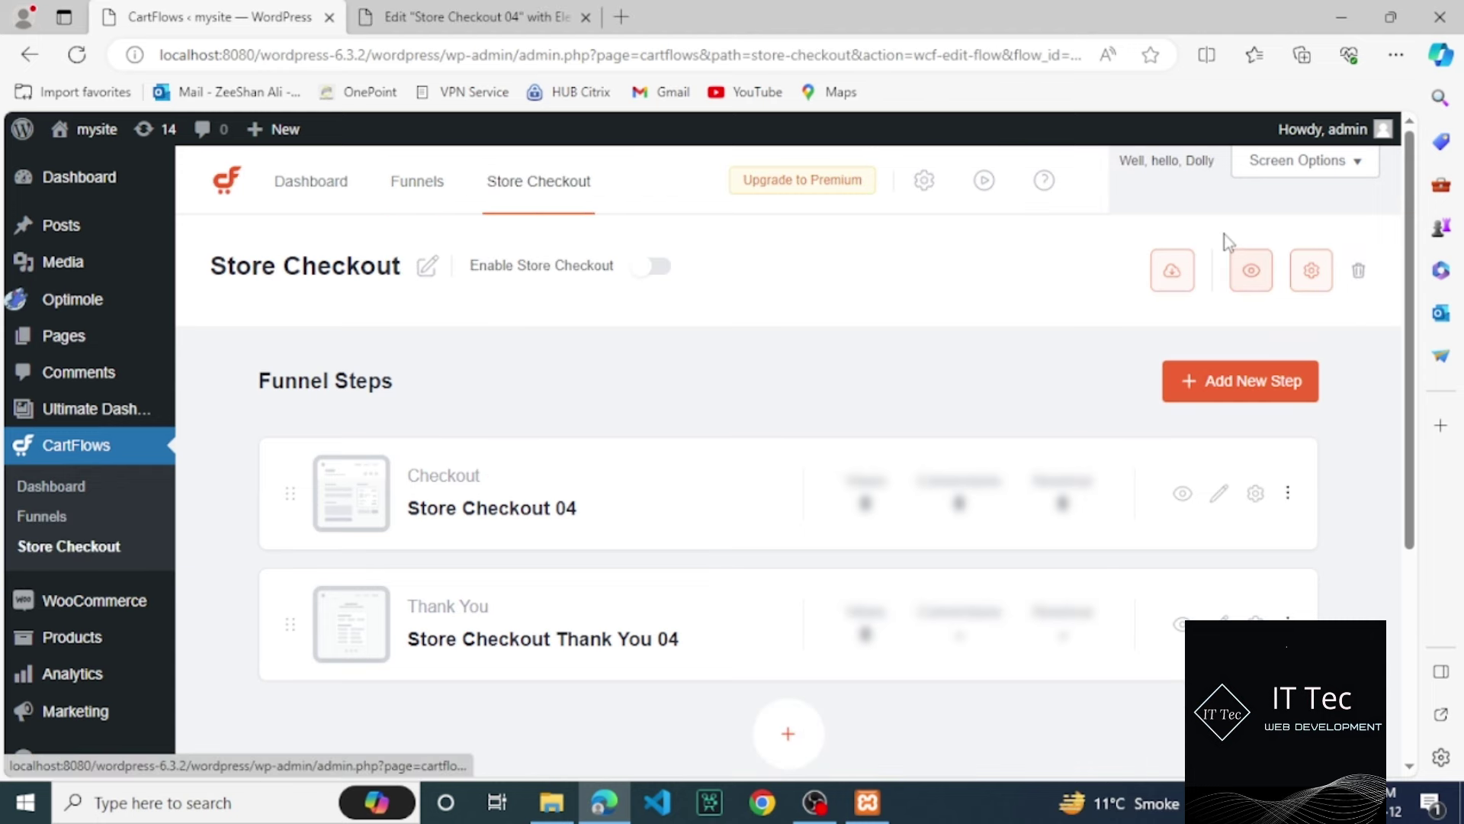
# Step: Preview the Store Checkout 04 page, look through it from header to payment section, and open it for editing with Elementor
pyautogui.click(1236, 294)
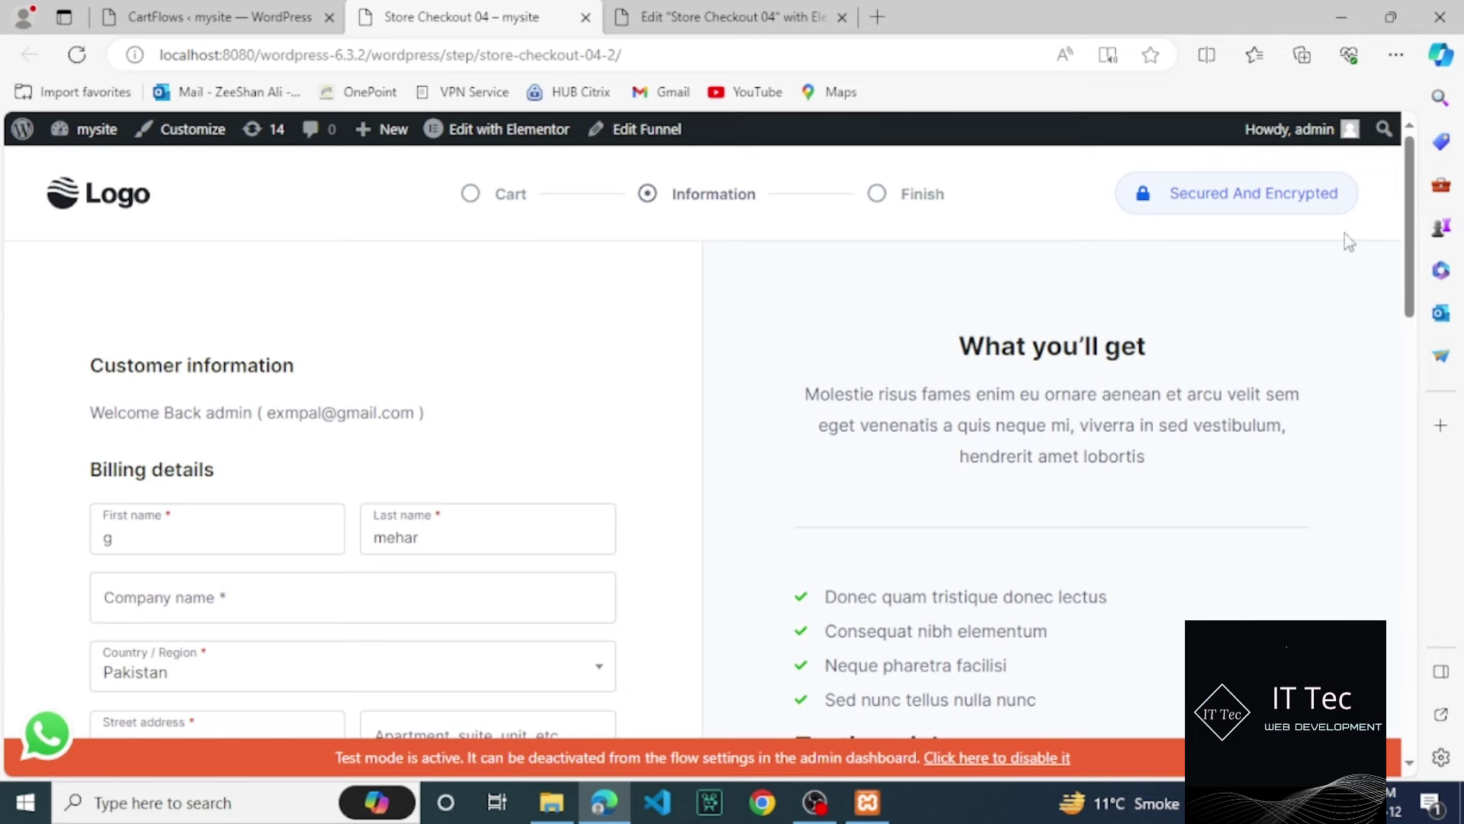
pyautogui.moveTo(1412, 218); pyautogui.dragTo(1416, 581)
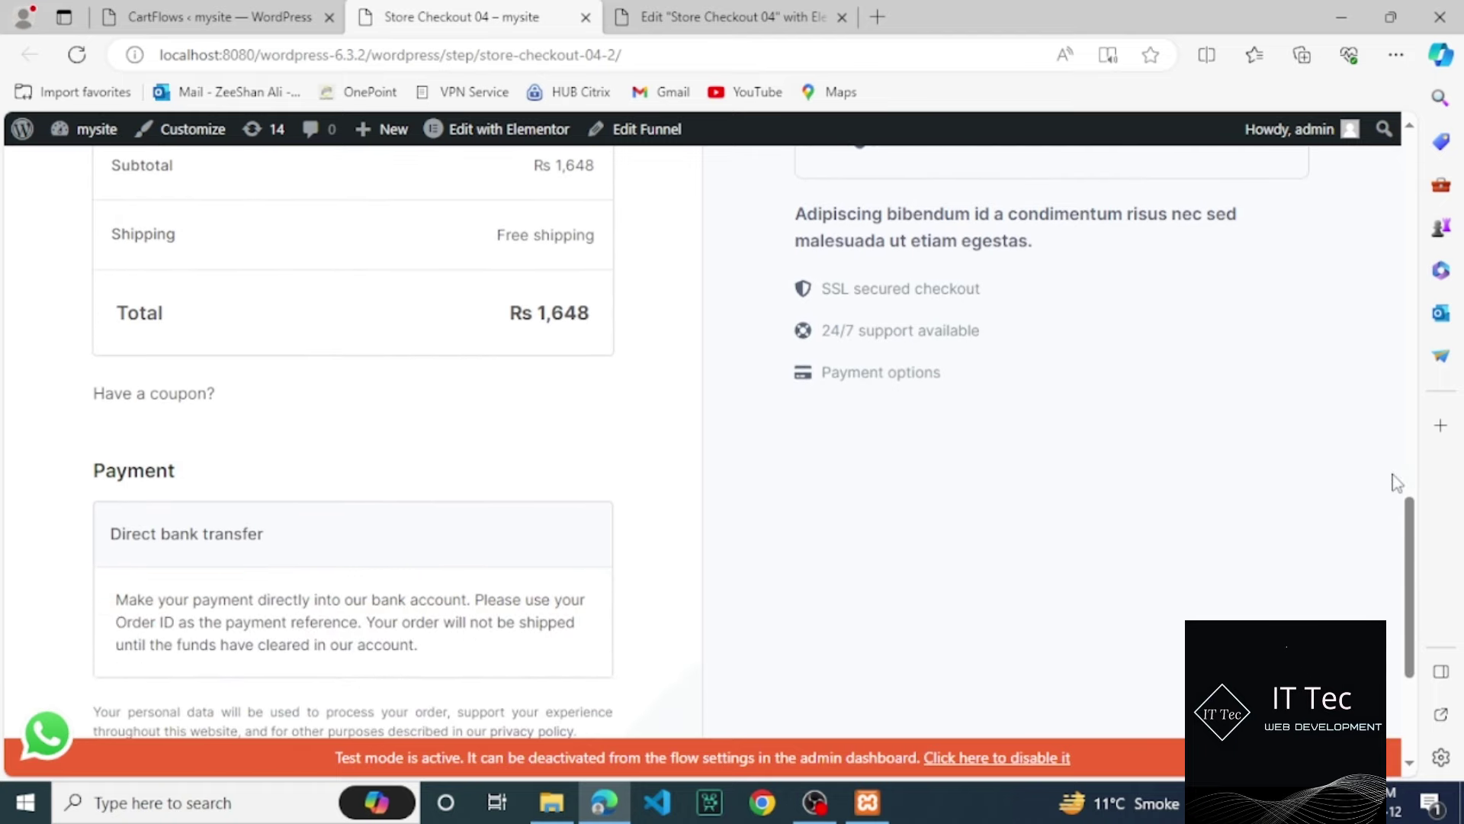
pyautogui.moveTo(1416, 507); pyautogui.dragTo(1417, 141)
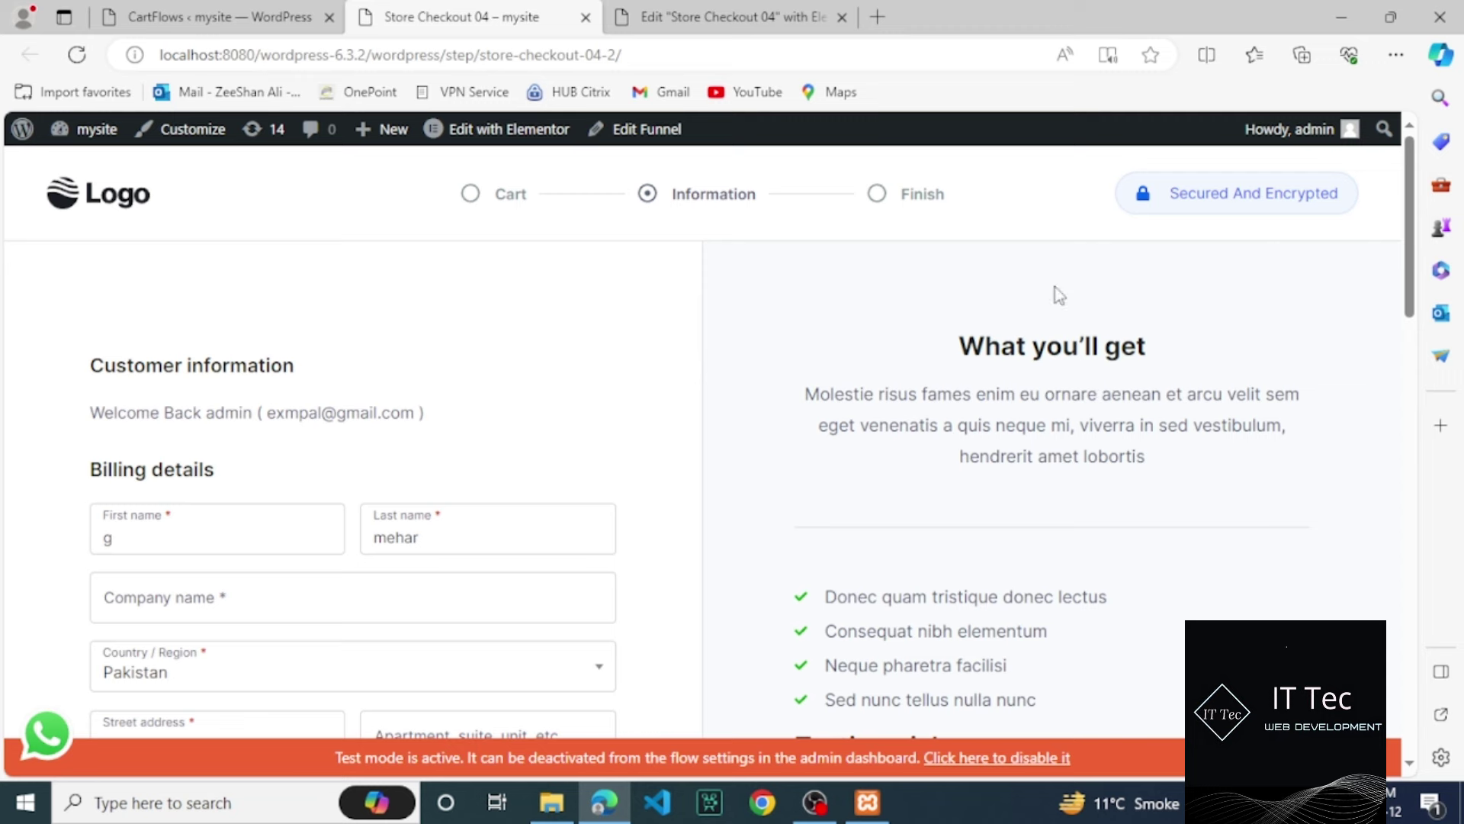
pyautogui.moveTo(457, 144)
pyautogui.moveTo(500, 132)
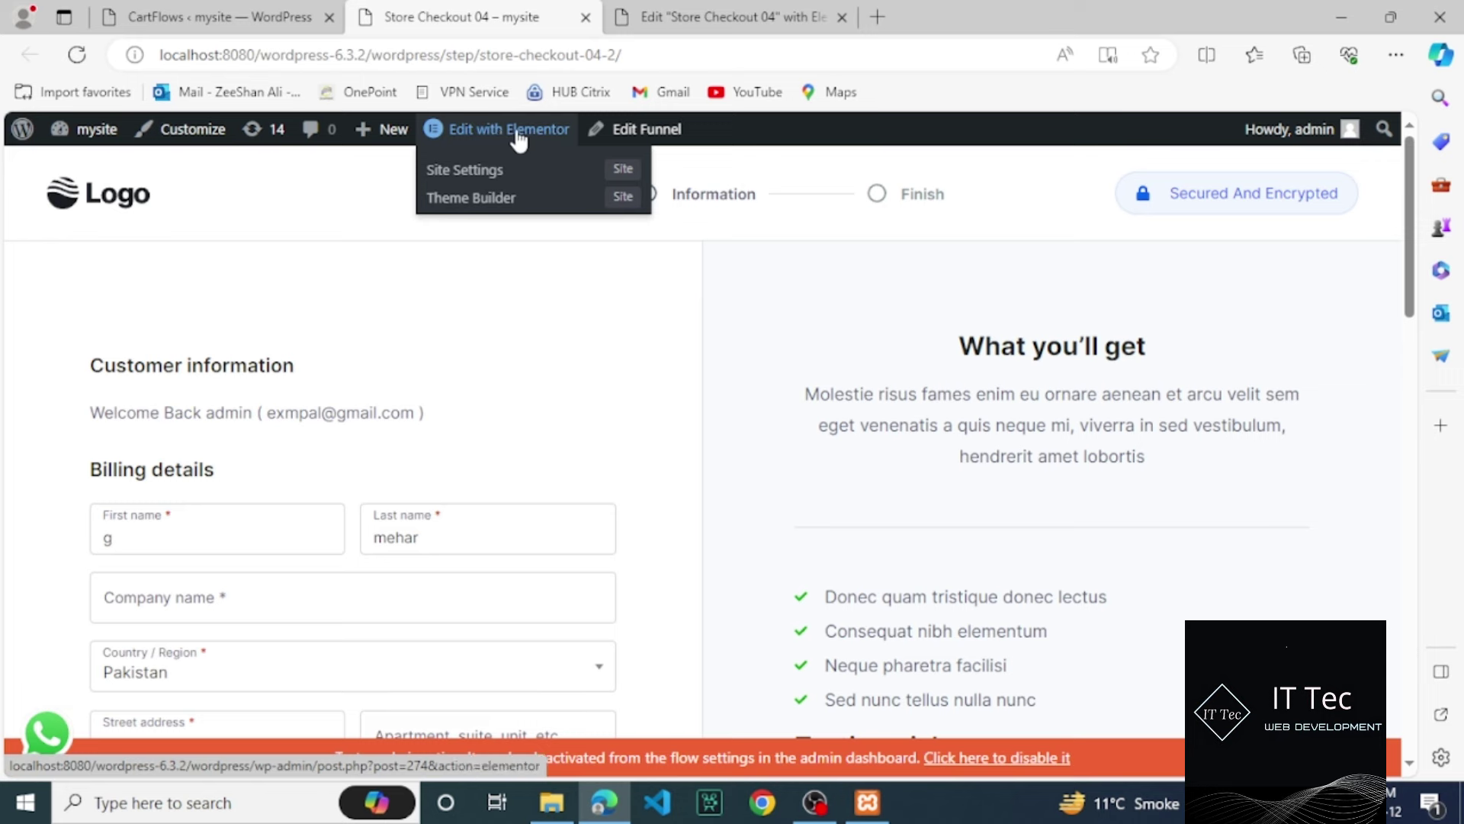
pyautogui.click(518, 138)
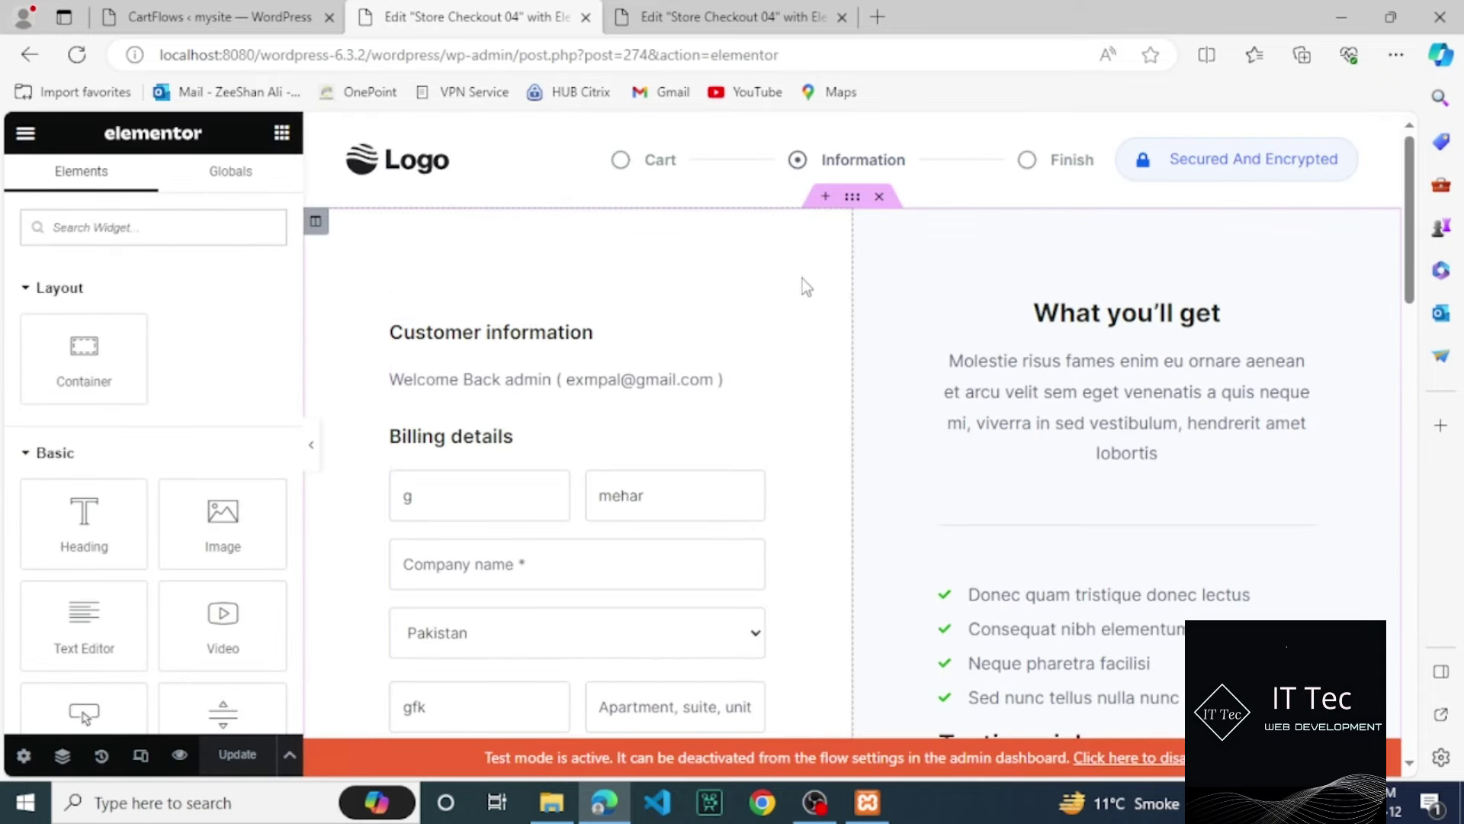
# Step: Replace the logo image in the checkout page header with the cashback image from the media library
pyautogui.click(428, 176)
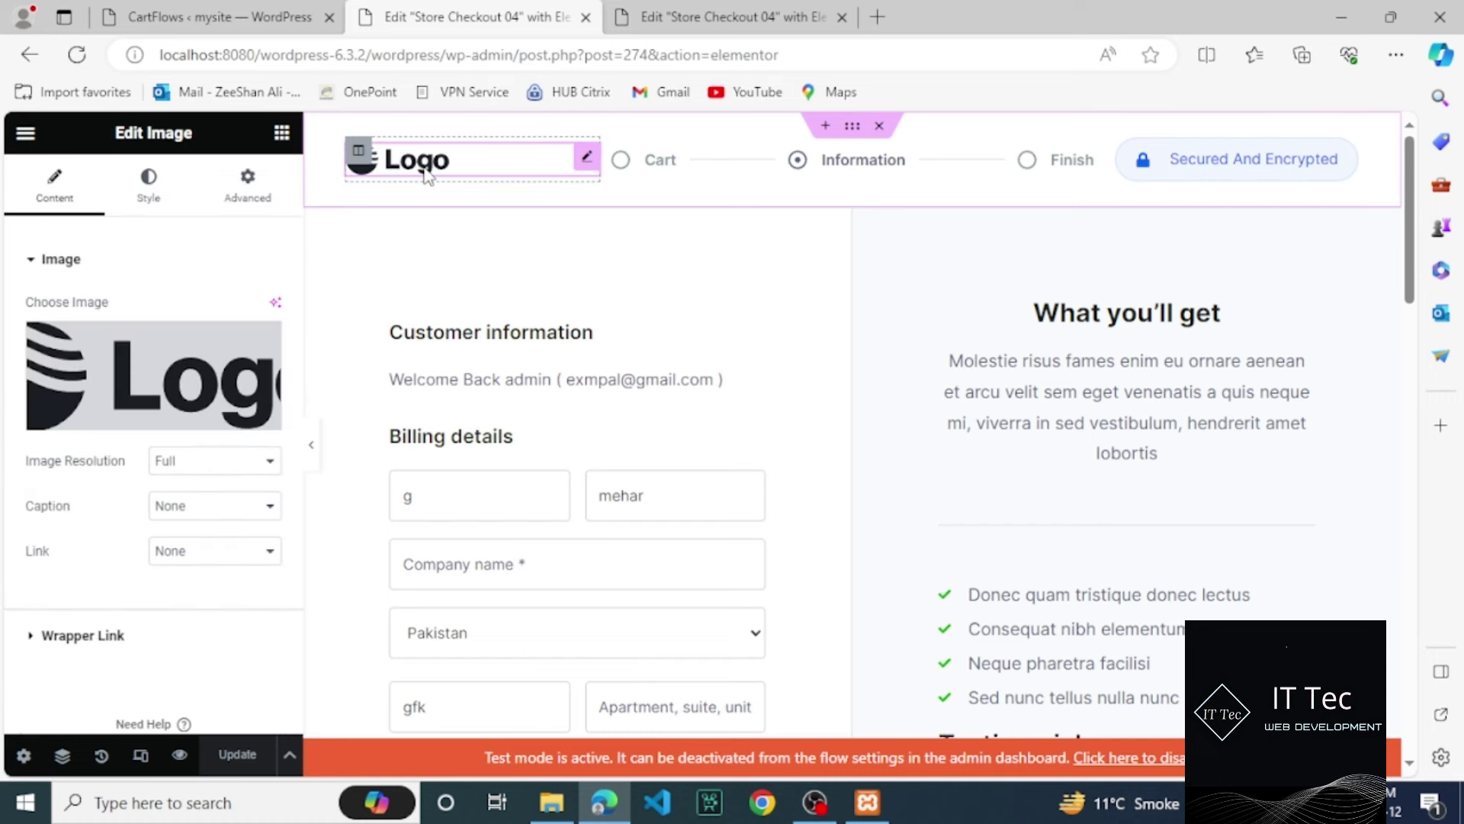
pyautogui.moveTo(206, 384)
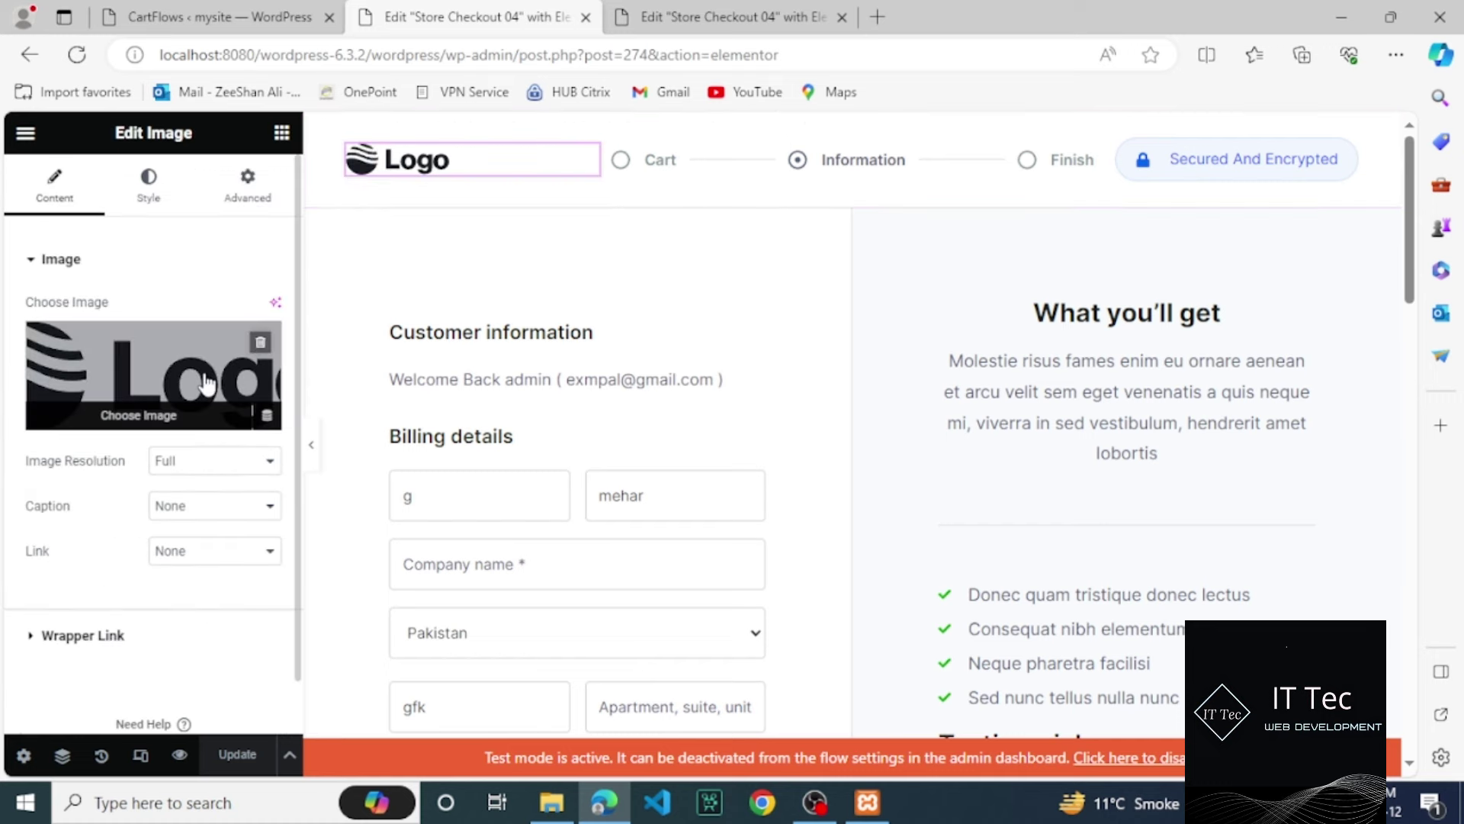
pyautogui.click(157, 416)
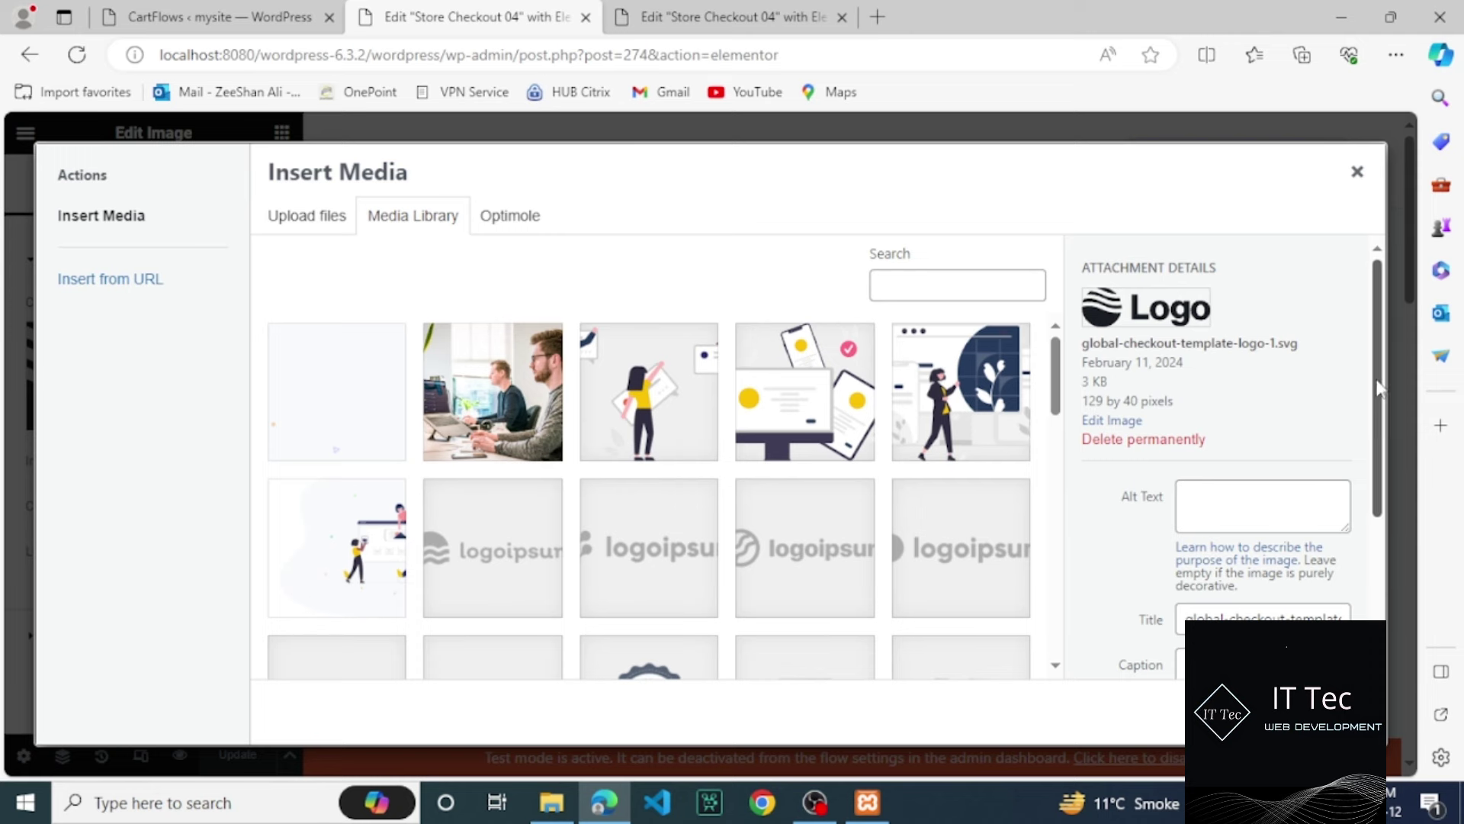
pyautogui.scroll(-2, 1367, 474)
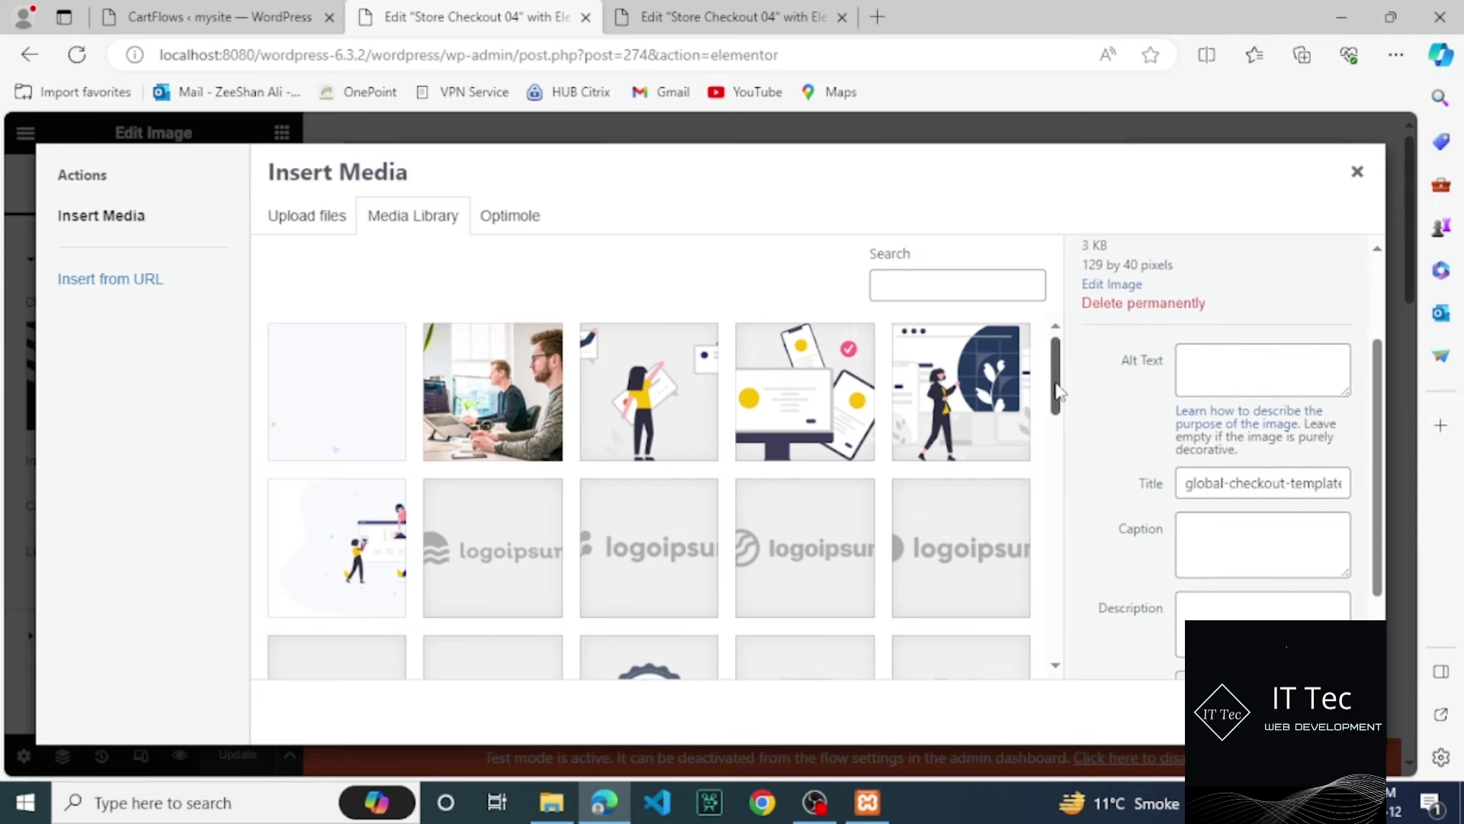
pyautogui.moveTo(1058, 393); pyautogui.dragTo(1044, 486)
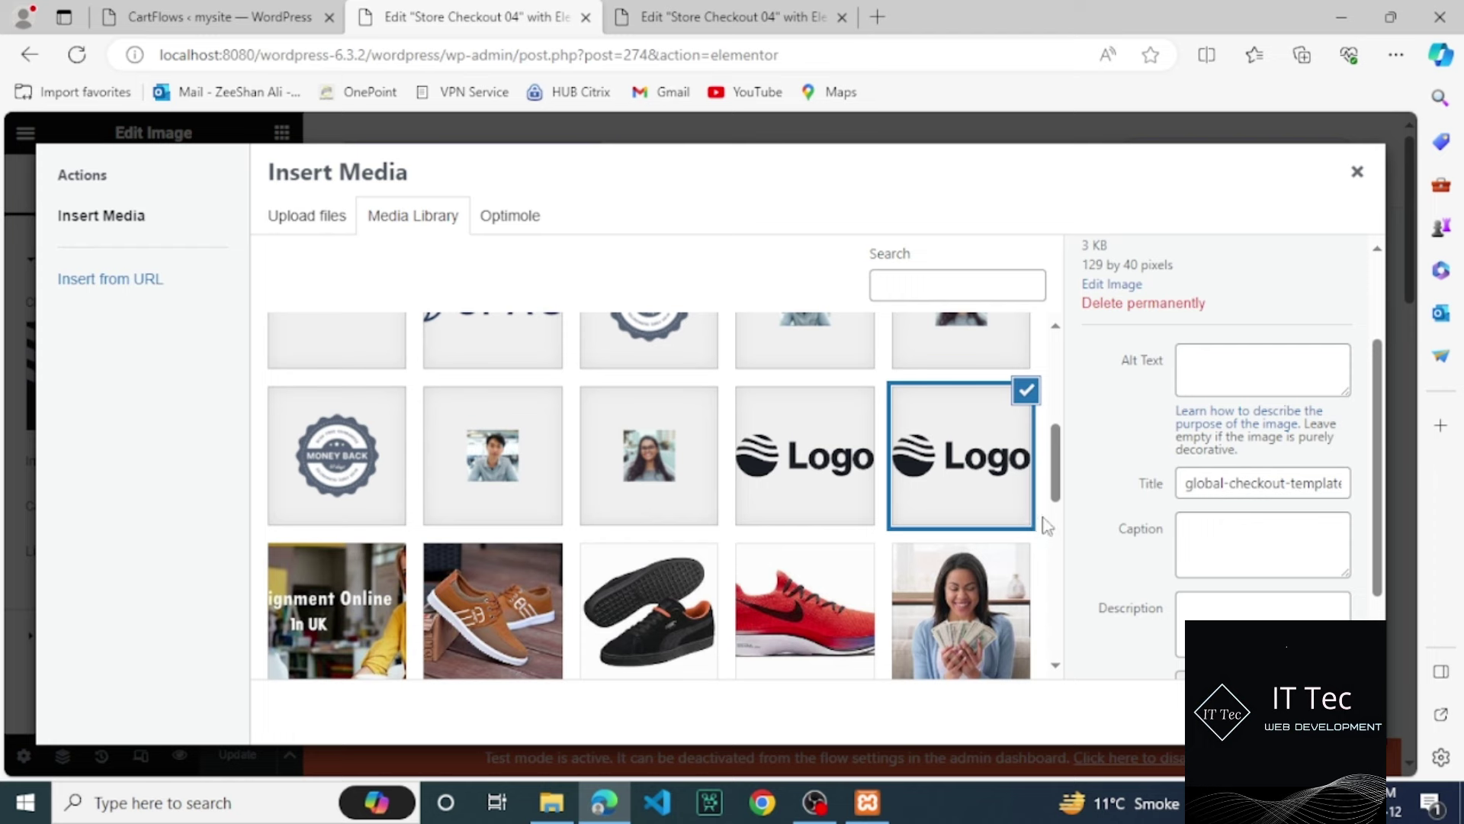
pyautogui.scroll(-8, 1054, 535)
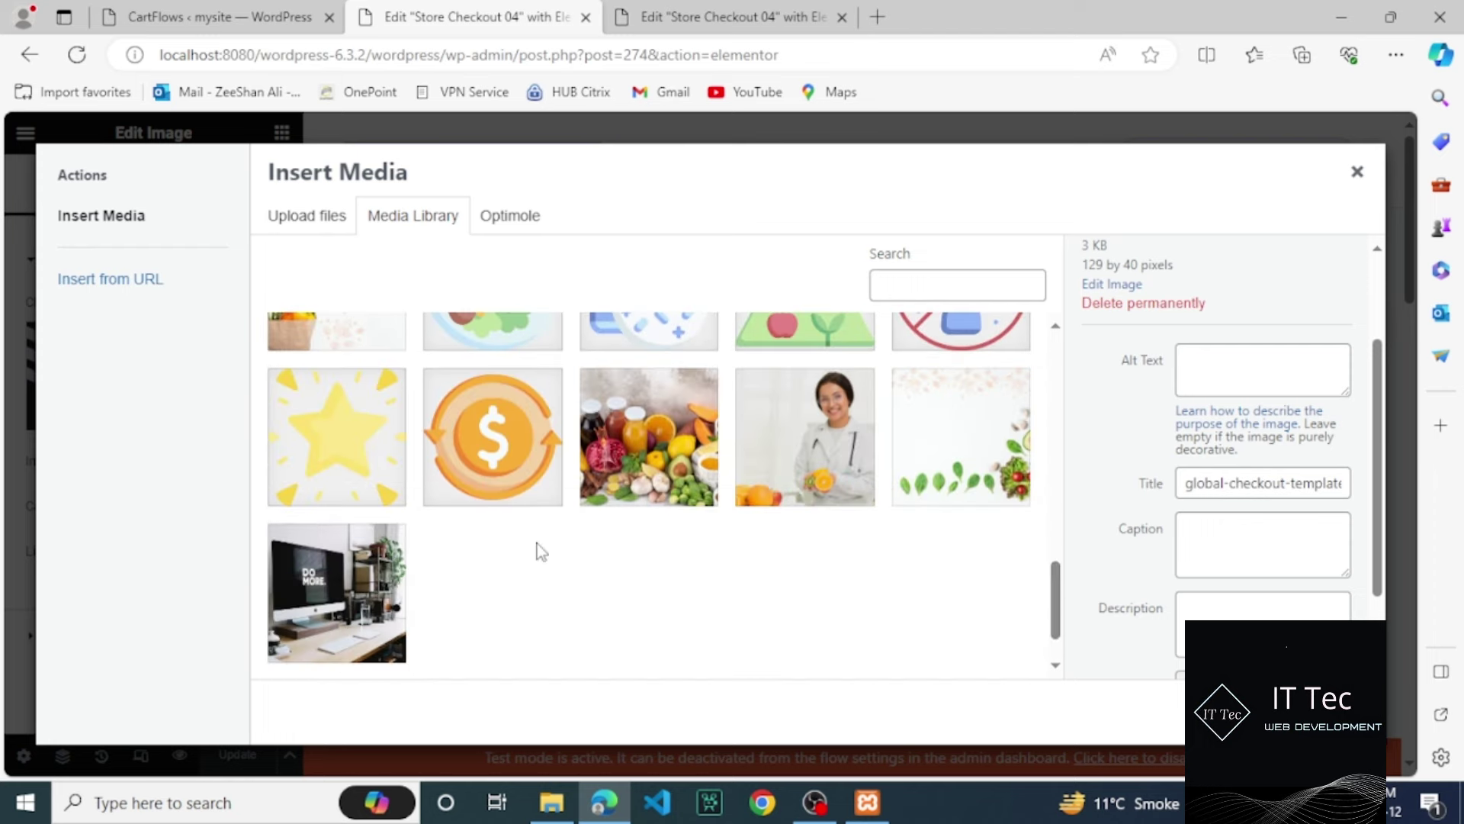
pyautogui.click(557, 509)
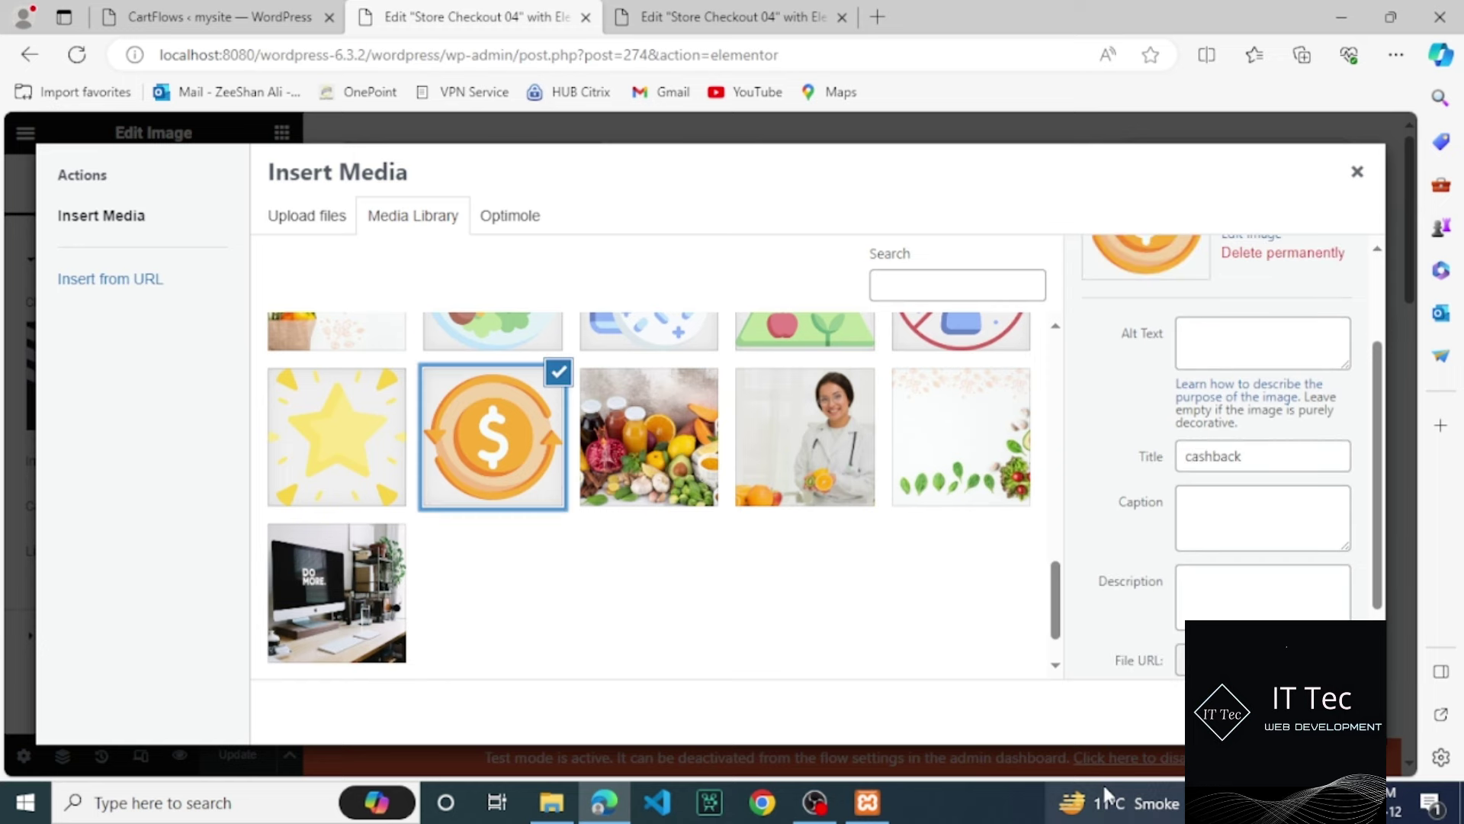
pyautogui.click(1323, 713)
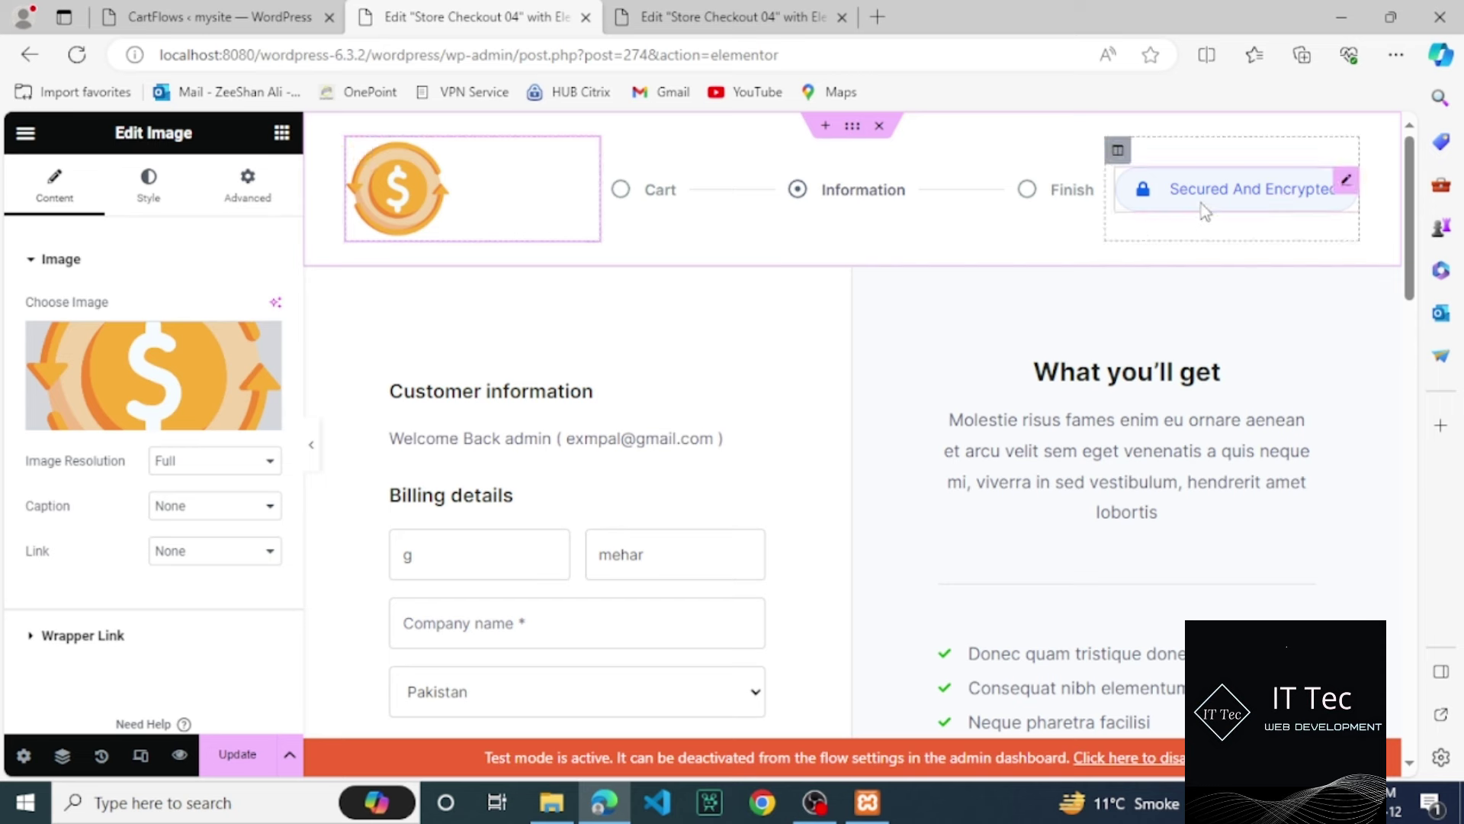
# Step: Select the "Secured and encrypted" icon list in the header, check its item's content, and open its icon style settings
pyautogui.click(1347, 191)
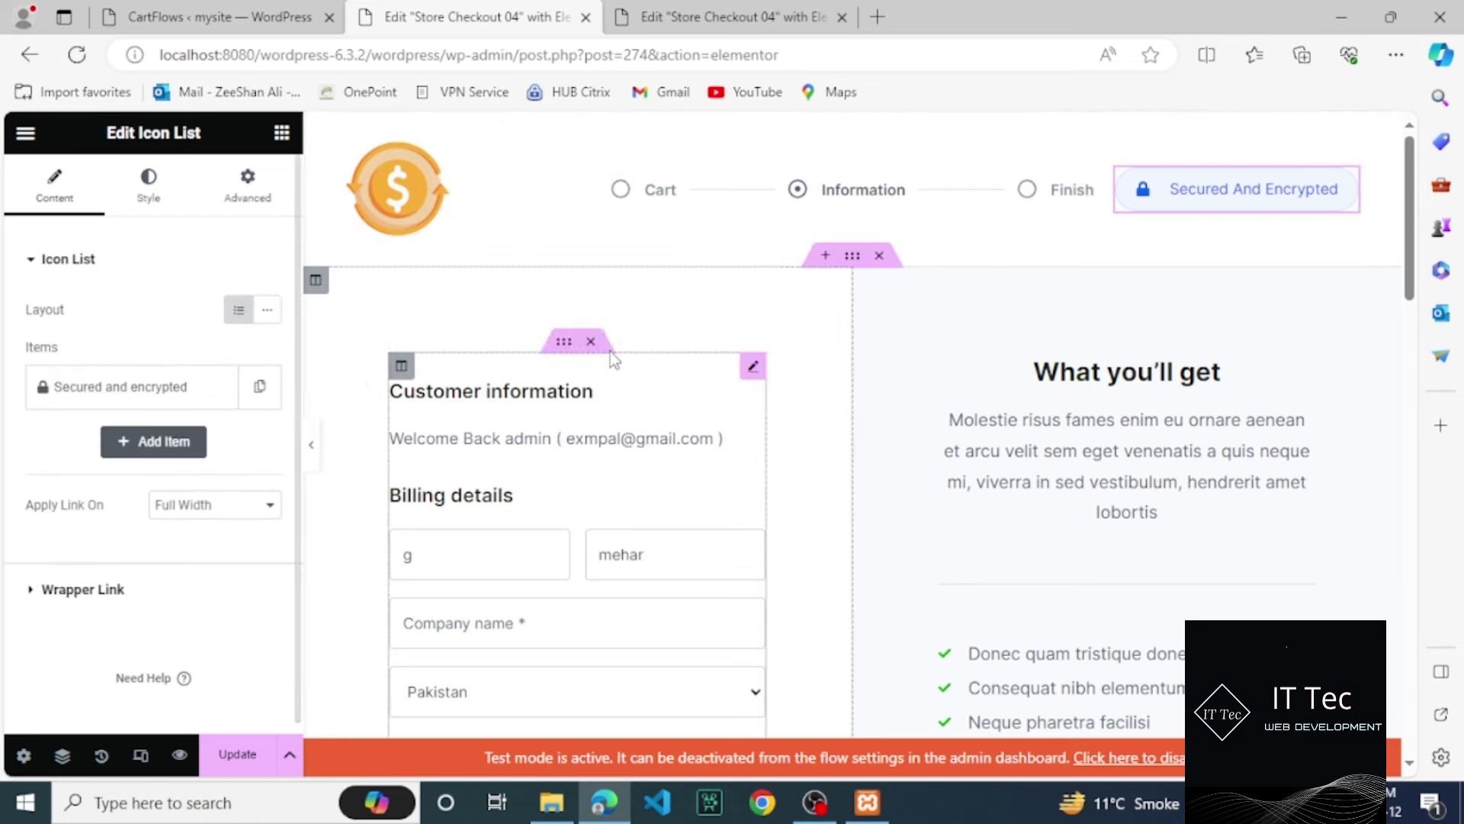
pyautogui.click(157, 402)
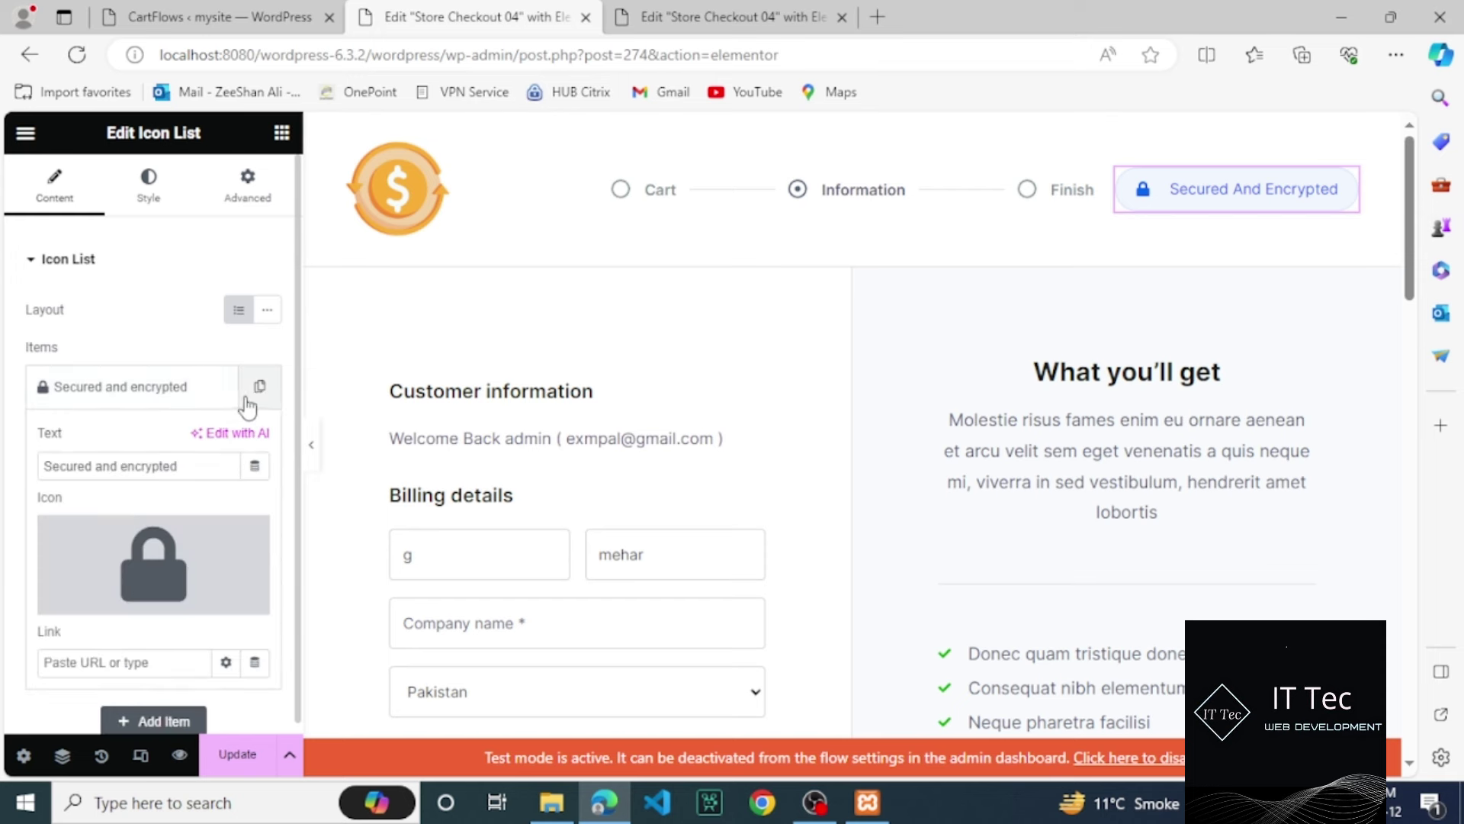
pyautogui.click(185, 398)
pyautogui.rightClick(185, 398)
pyautogui.click(148, 360)
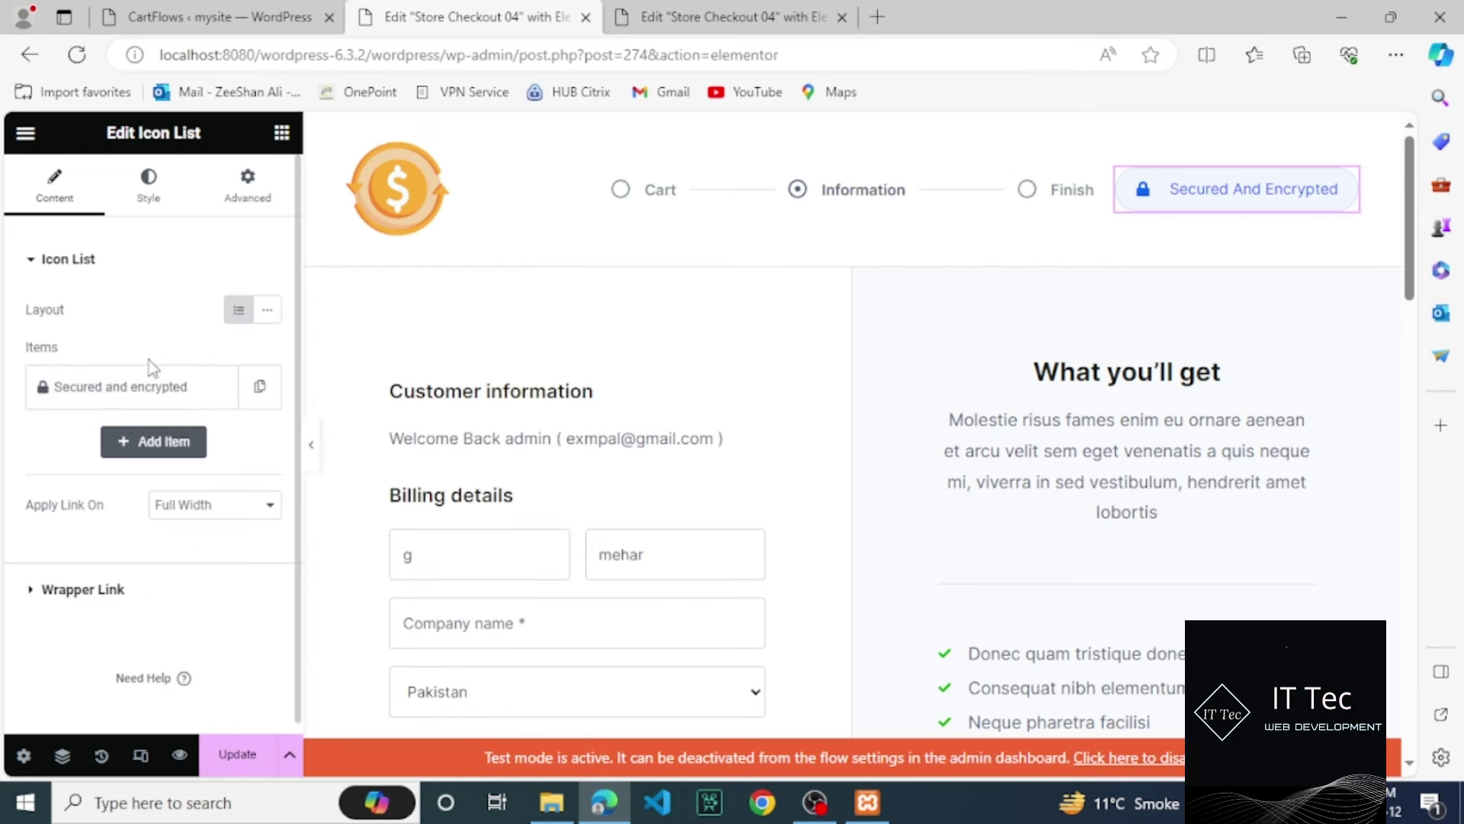
pyautogui.click(158, 202)
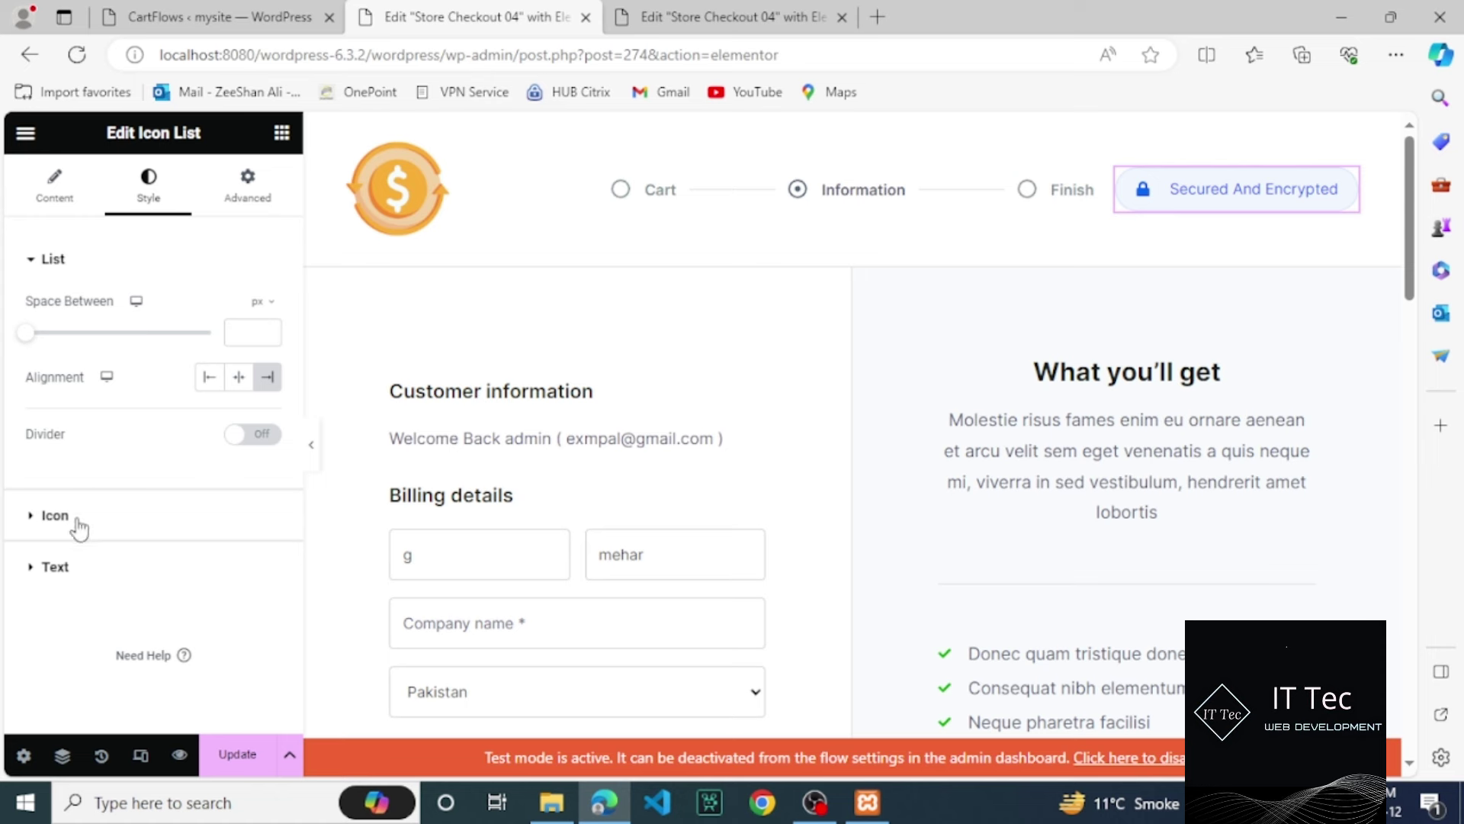
pyautogui.click(46, 518)
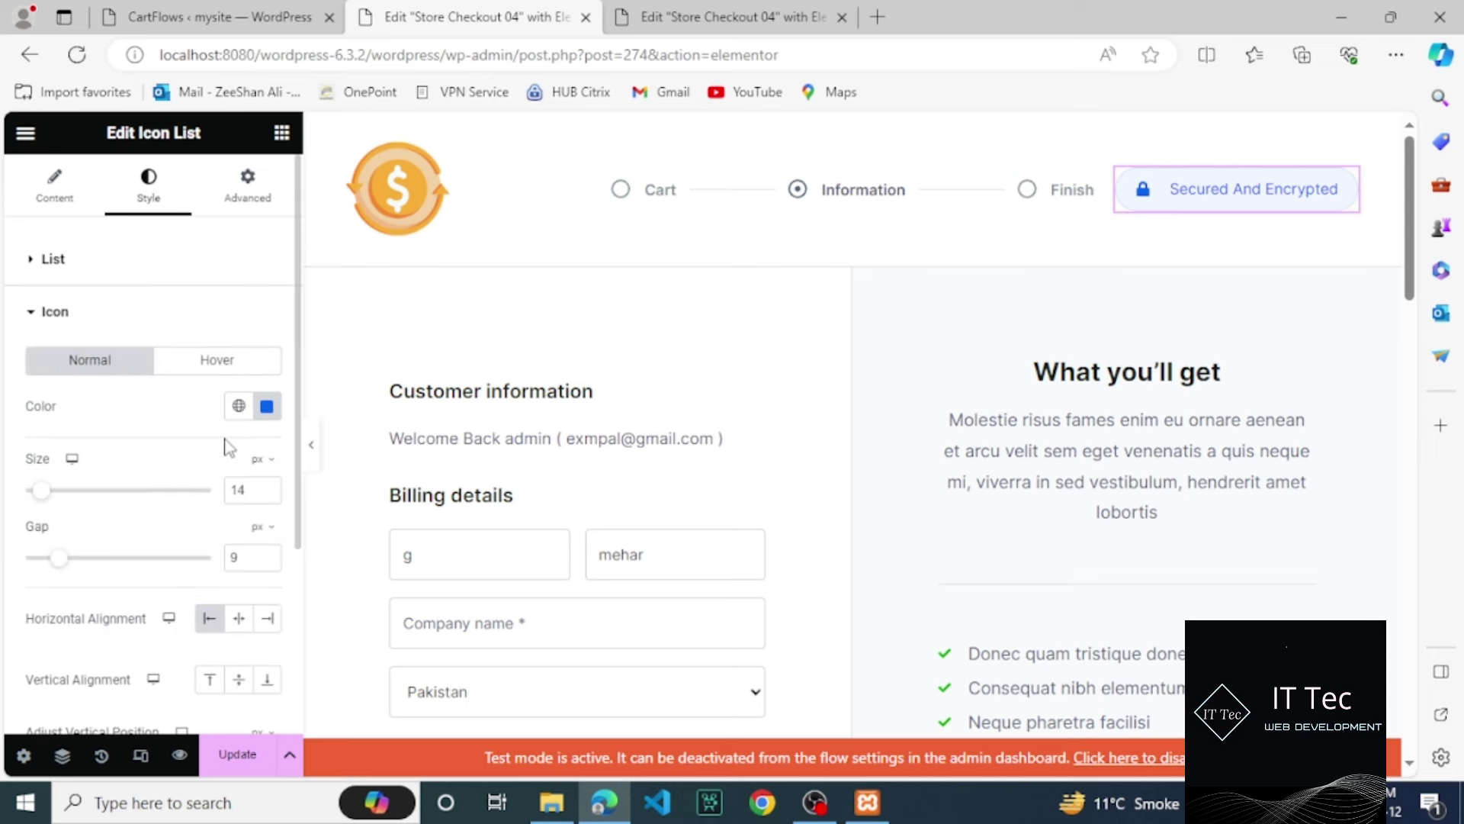